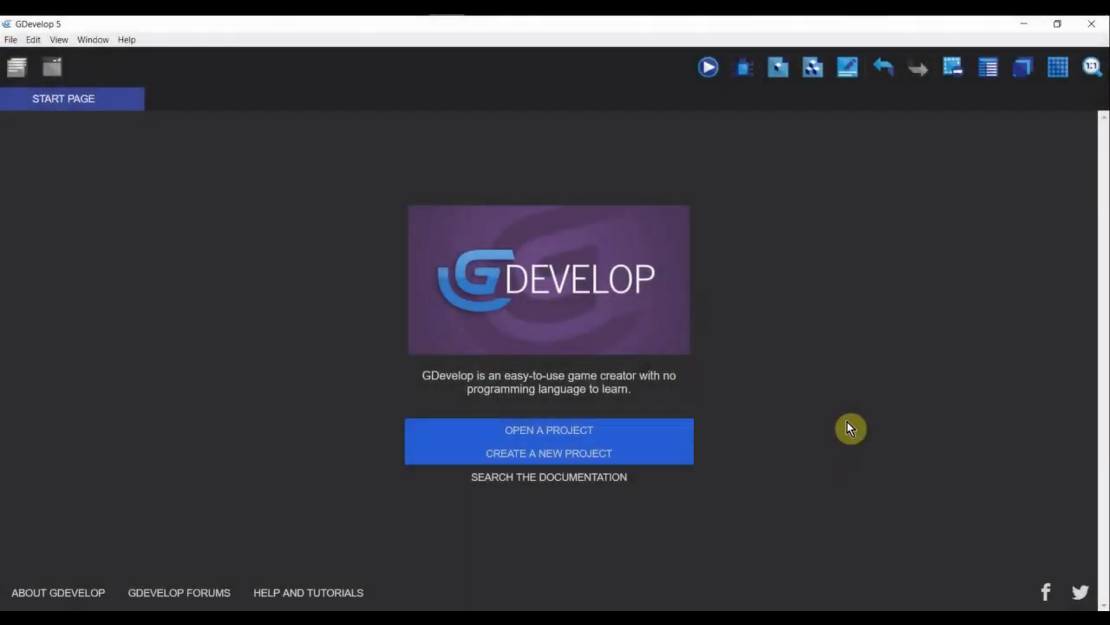
Create a new project from the Empty game starter in the Documents\Repos\Gdevelop\RpgTutorial2 folder.
{"action": "left_click", "coordinate": [583, 454]}
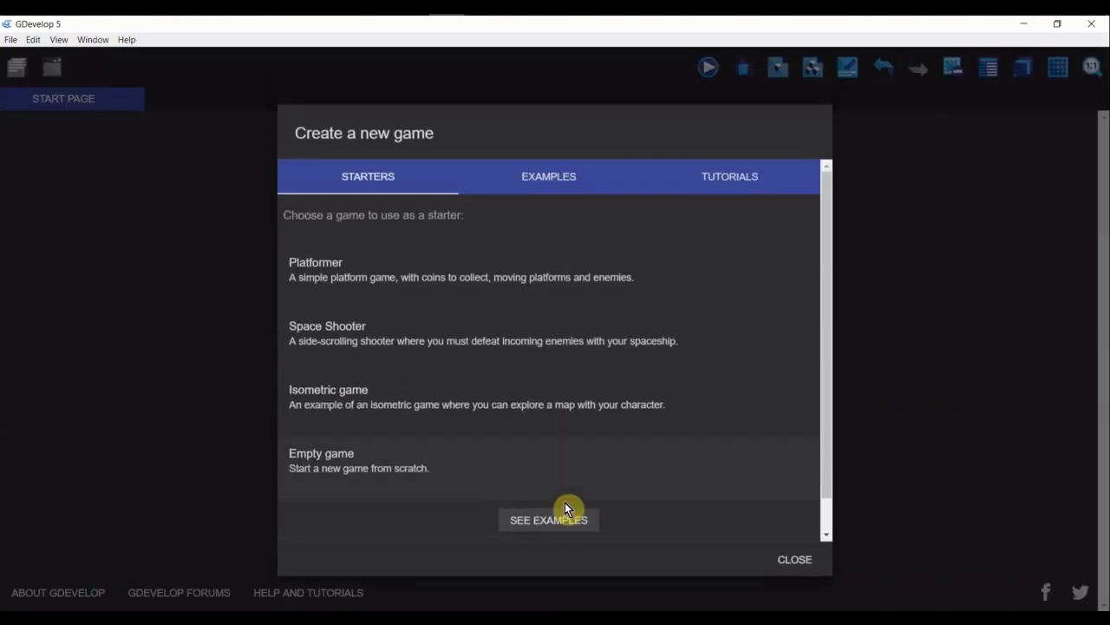
{"action": "scroll", "coordinate": [538, 504], "scroll_direction": "down", "scroll_amount": 1}
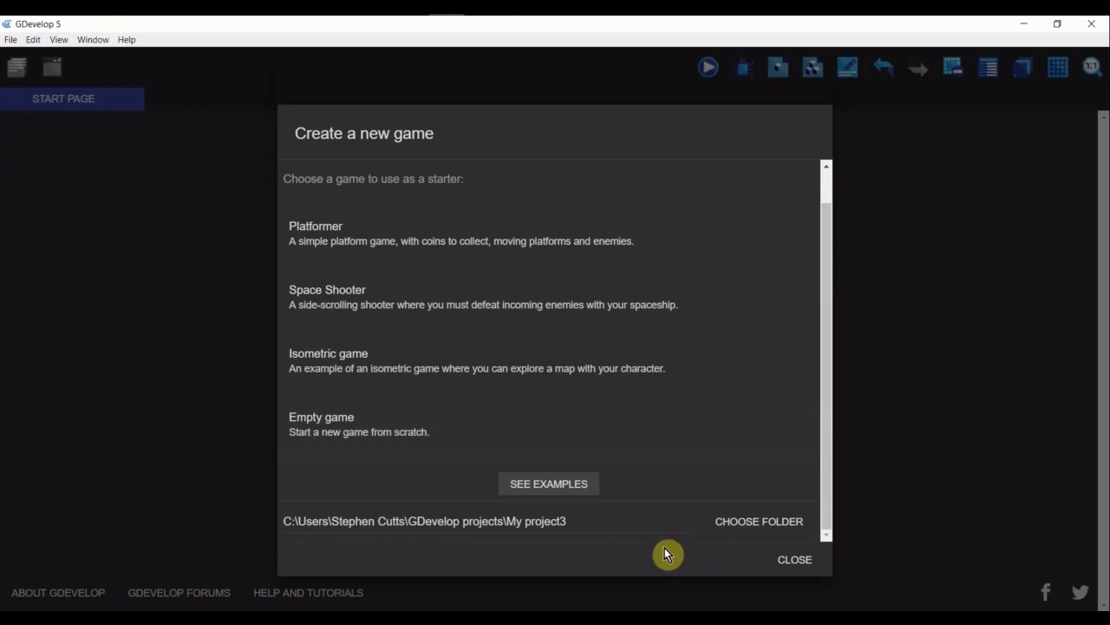
{"action": "left_click", "coordinate": [761, 524]}
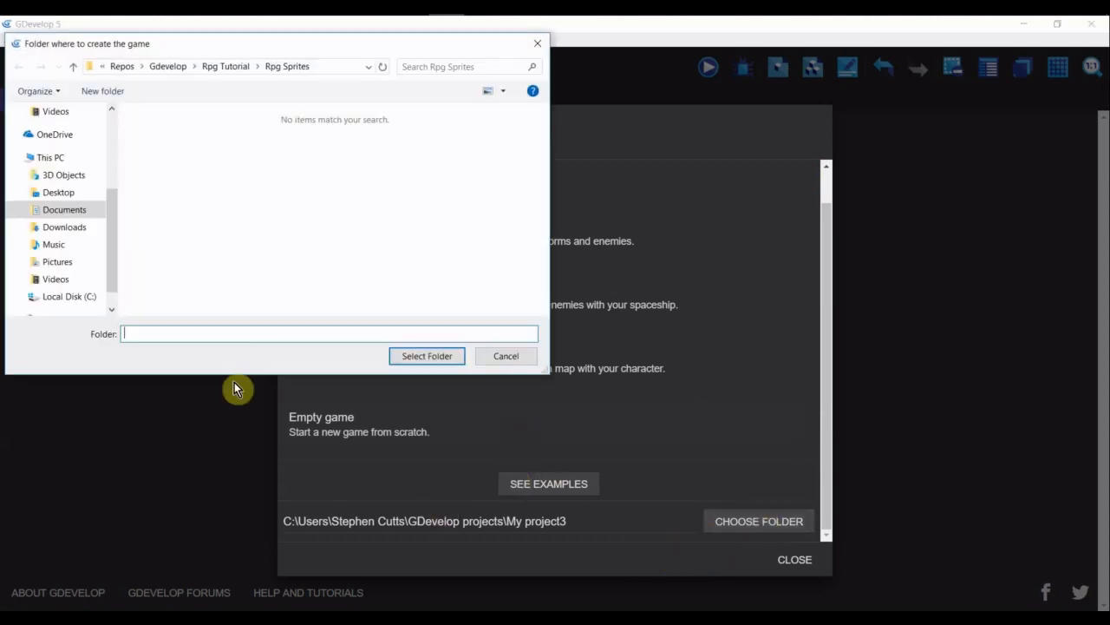
{"action": "left_click", "coordinate": [170, 67]}
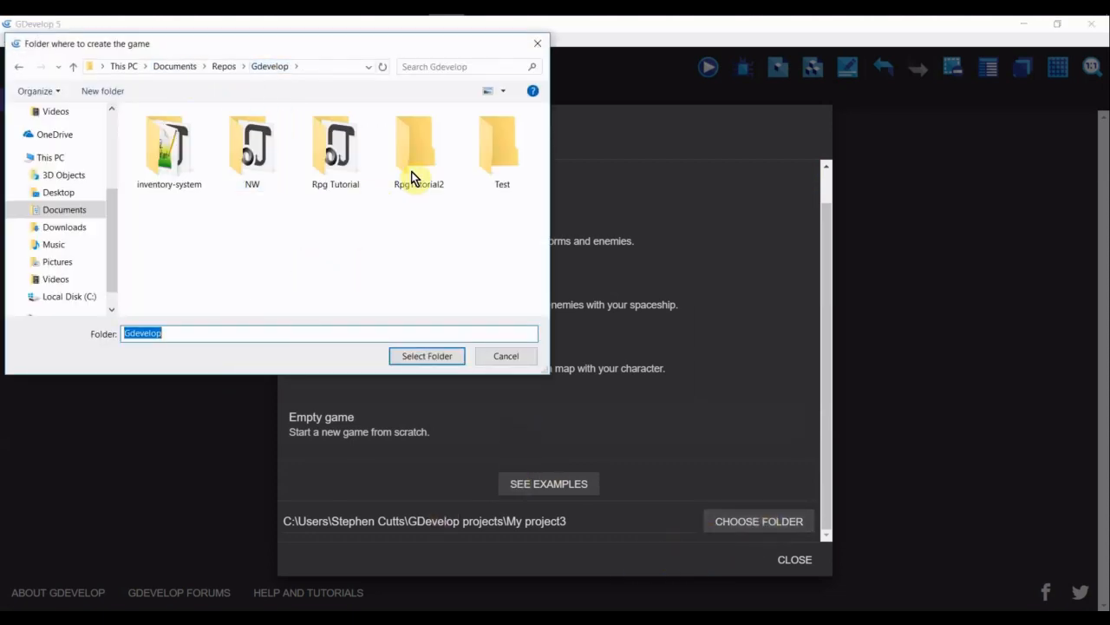
{"action": "left_click", "coordinate": [422, 165]}
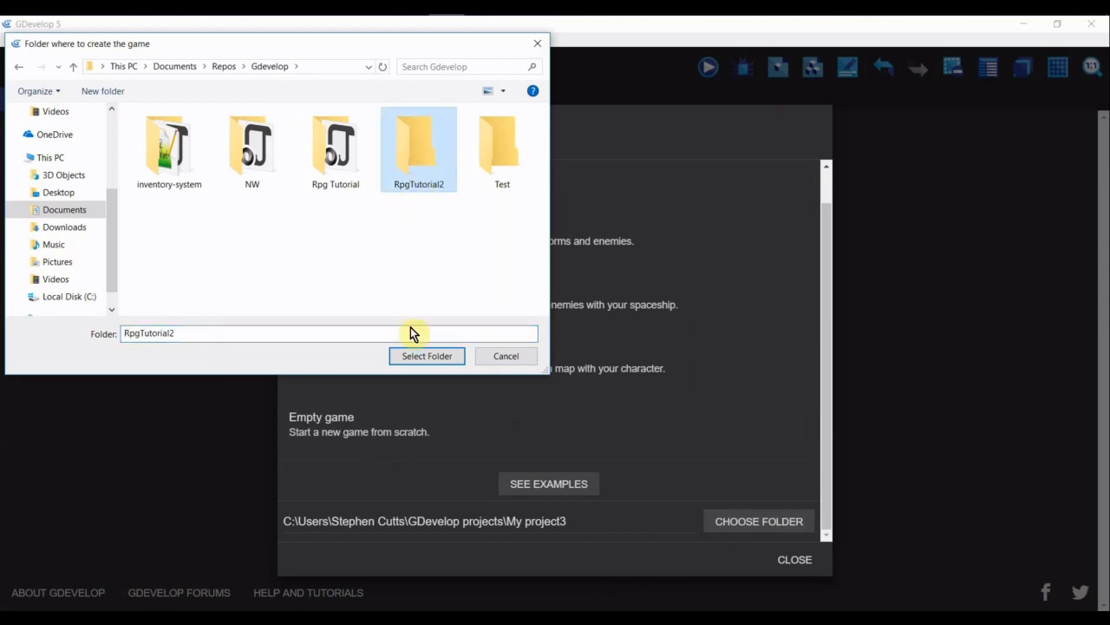
{"action": "left_click", "coordinate": [416, 360]}
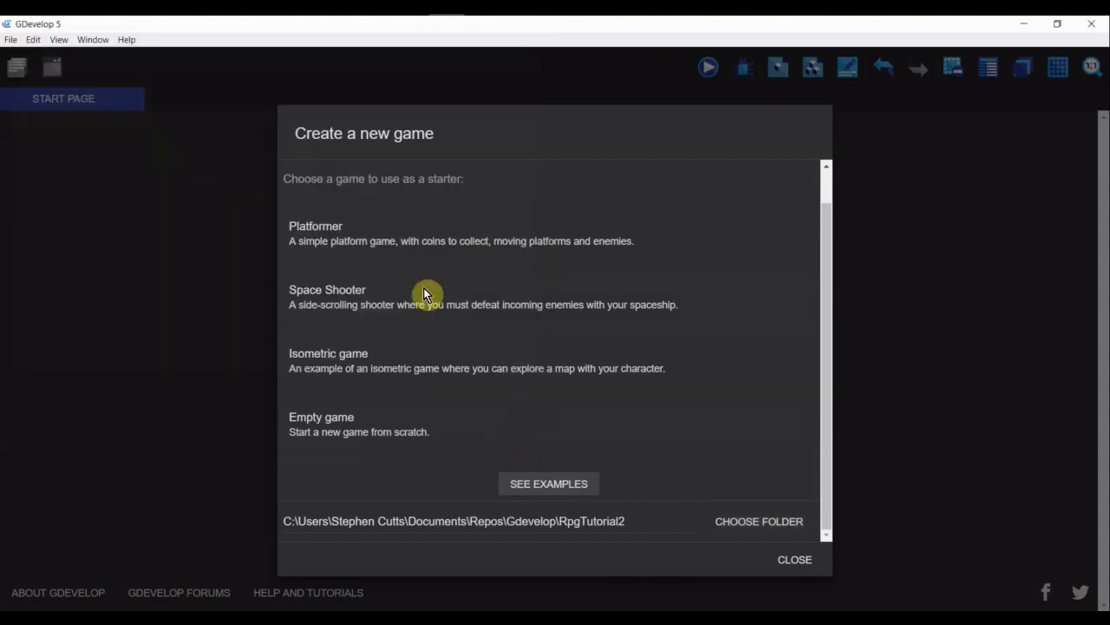
{"action": "left_click", "coordinate": [378, 433]}
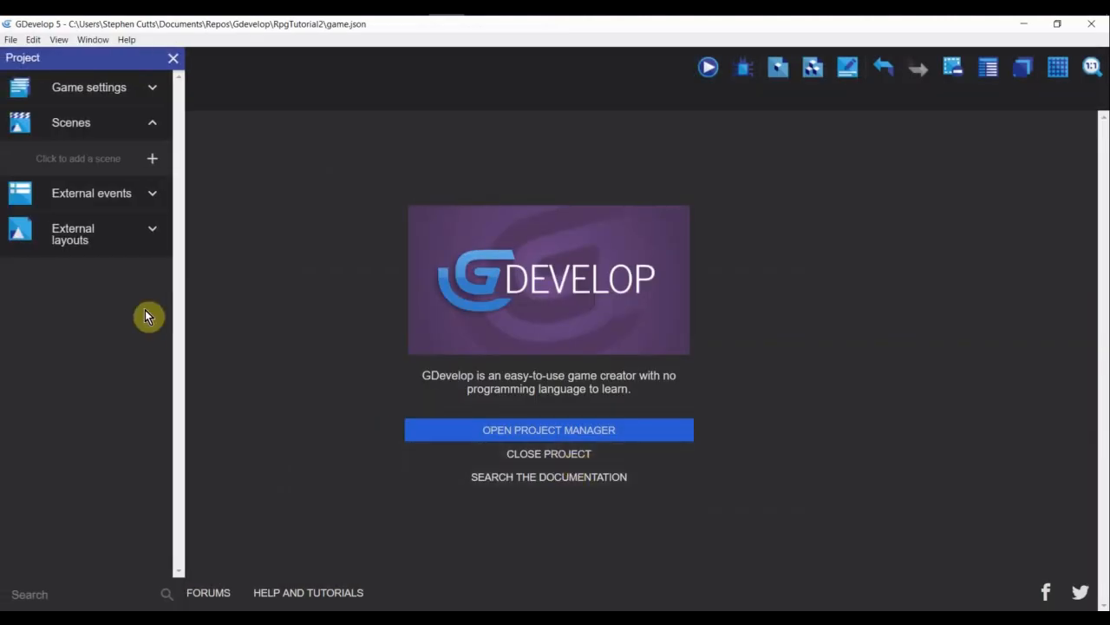
Add a scene to the project and rename it GameWorld.
{"action": "left_click", "coordinate": [152, 161]}
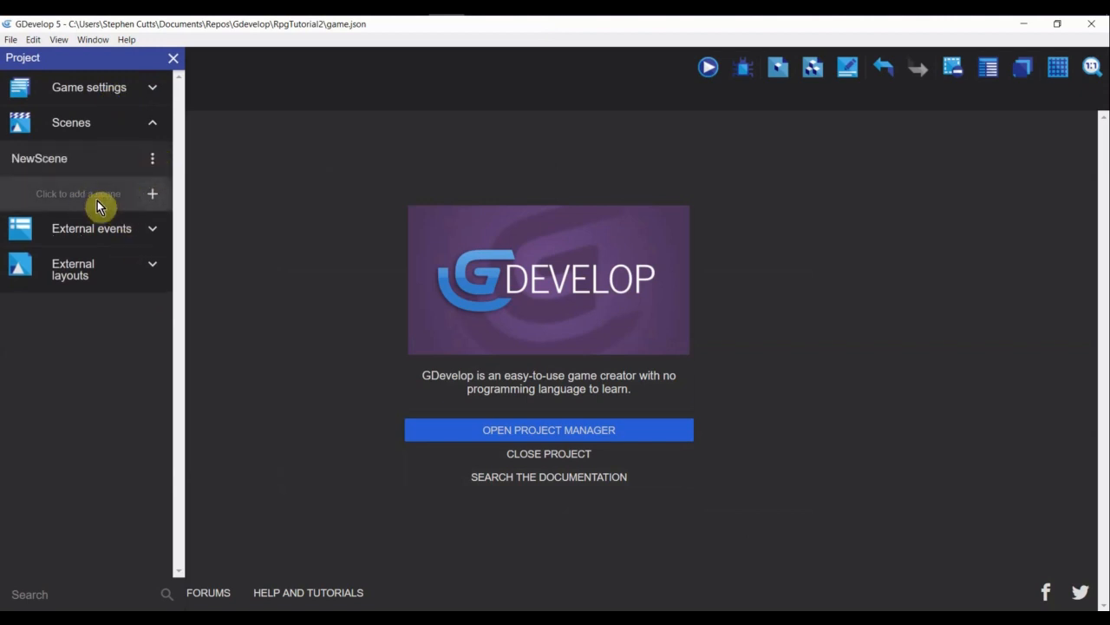
{"action": "left_click", "coordinate": [149, 165]}
{"action": "left_click", "coordinate": [179, 204]}
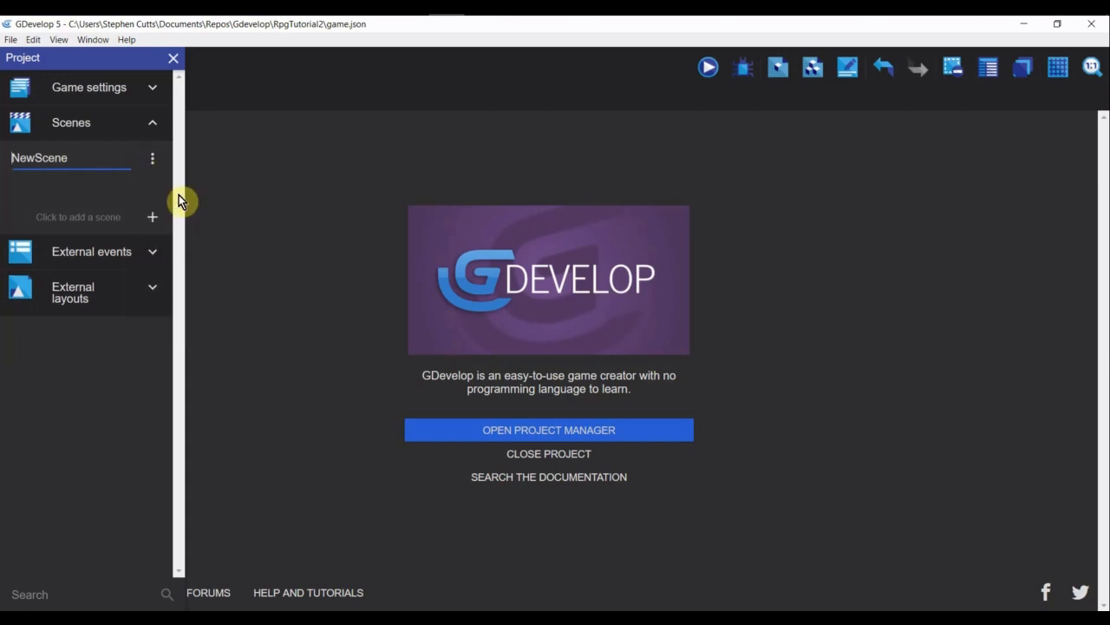
{"action": "left_click_drag", "start_coordinate": [81, 157], "coordinate": [3, 164]}
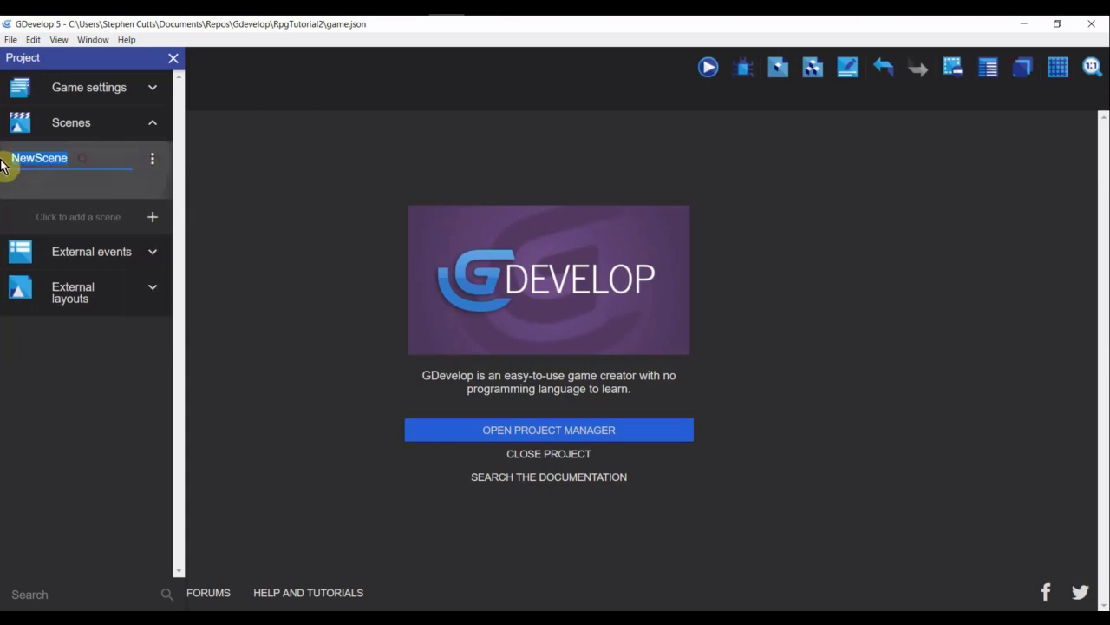
{"action": "type", "text": "GameWorld"}
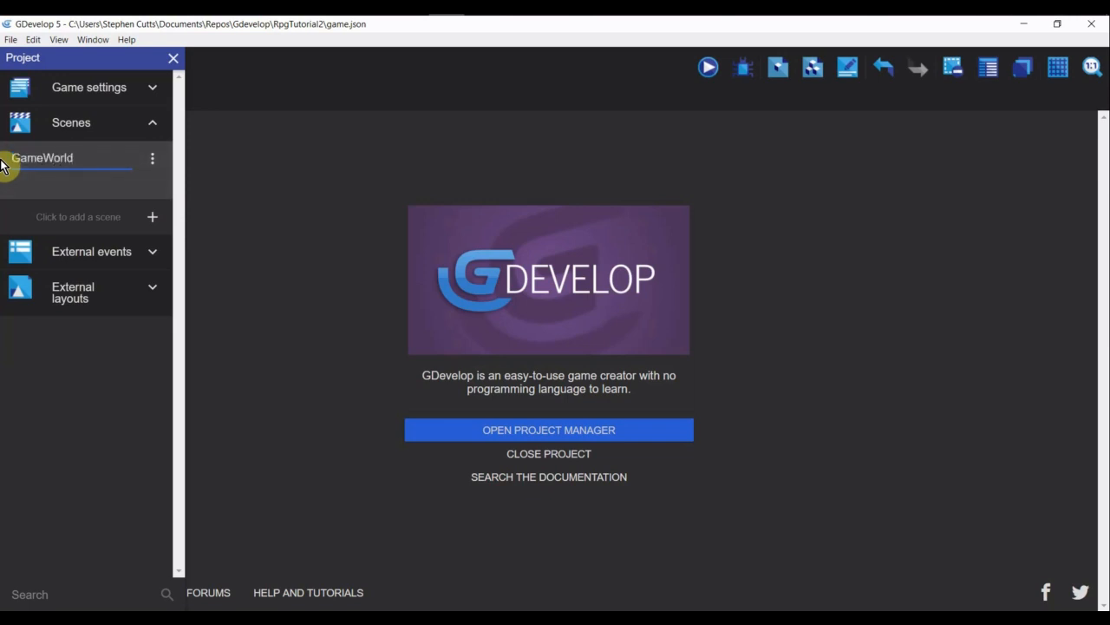
{"action": "key", "text": "Return"}
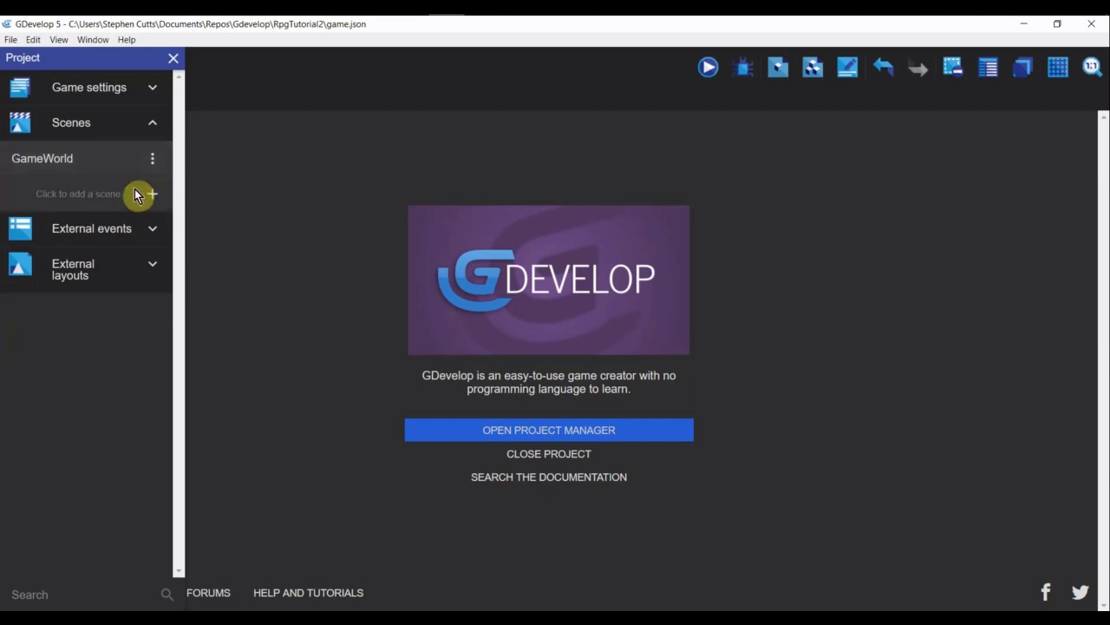
In the game properties, set the game name to Rpg Tutorial, author to Av8r Gamez and version number to 0.0.1.
{"action": "left_click", "coordinate": [108, 87]}
{"action": "left_click", "coordinate": [104, 131]}
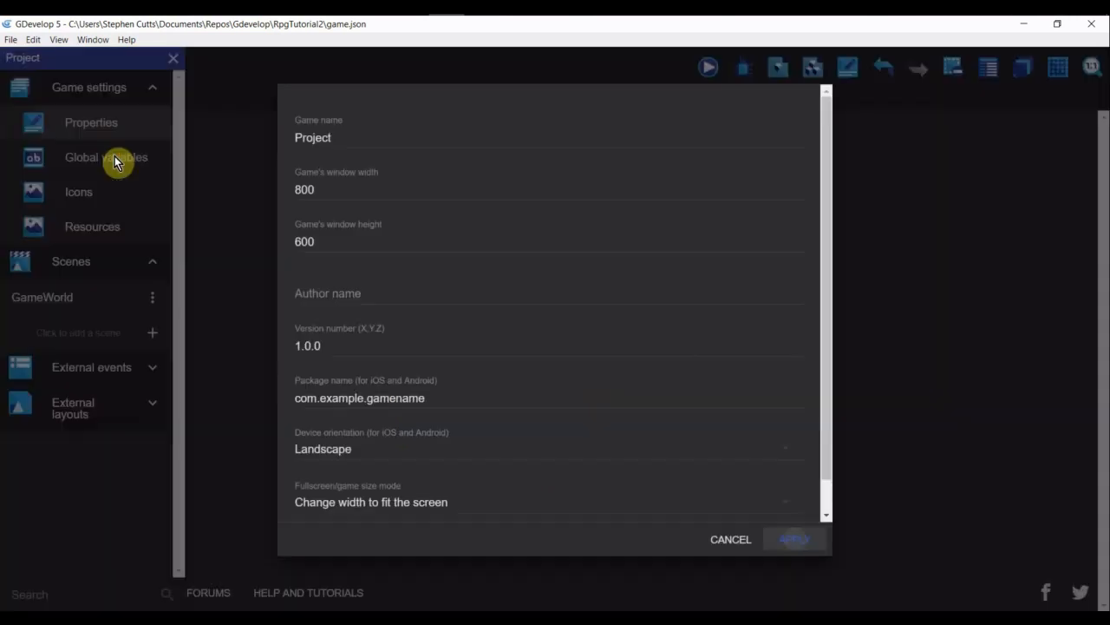
{"action": "double_click", "coordinate": [357, 170]}
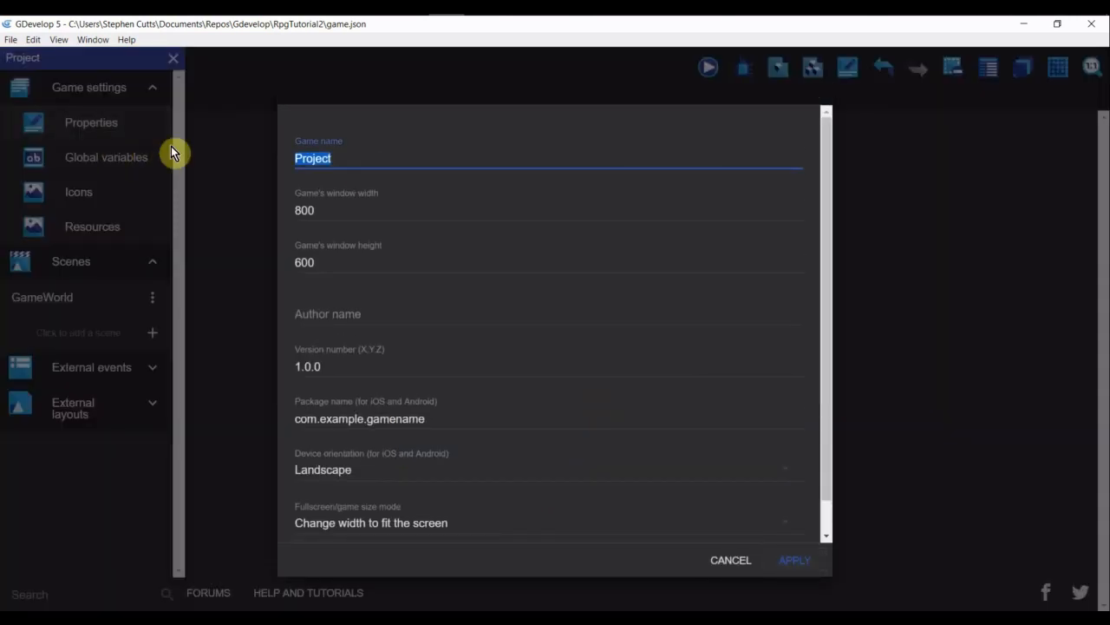
{"action": "type", "text": "Rpg Tutorial"}
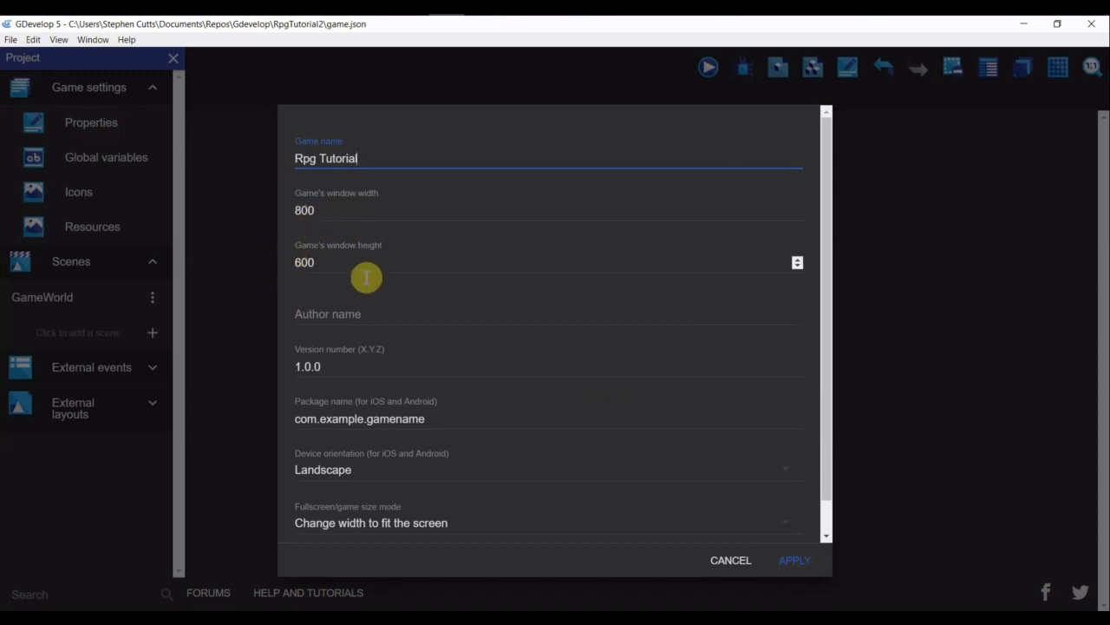
{"action": "left_click", "coordinate": [367, 314]}
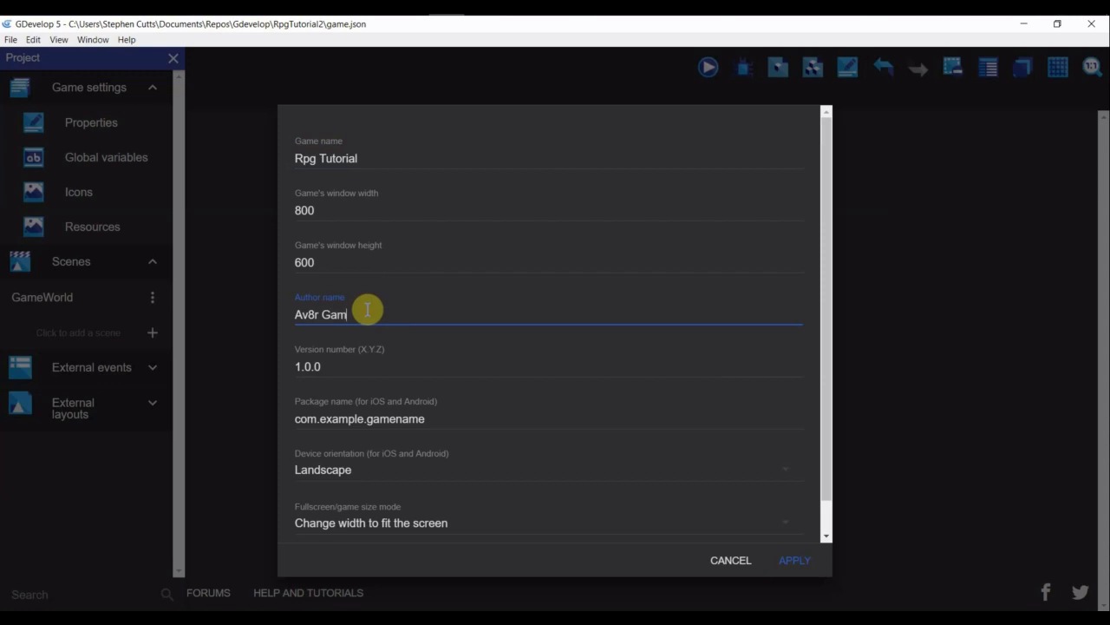
{"action": "type", "text": "Av8r Gamez"}
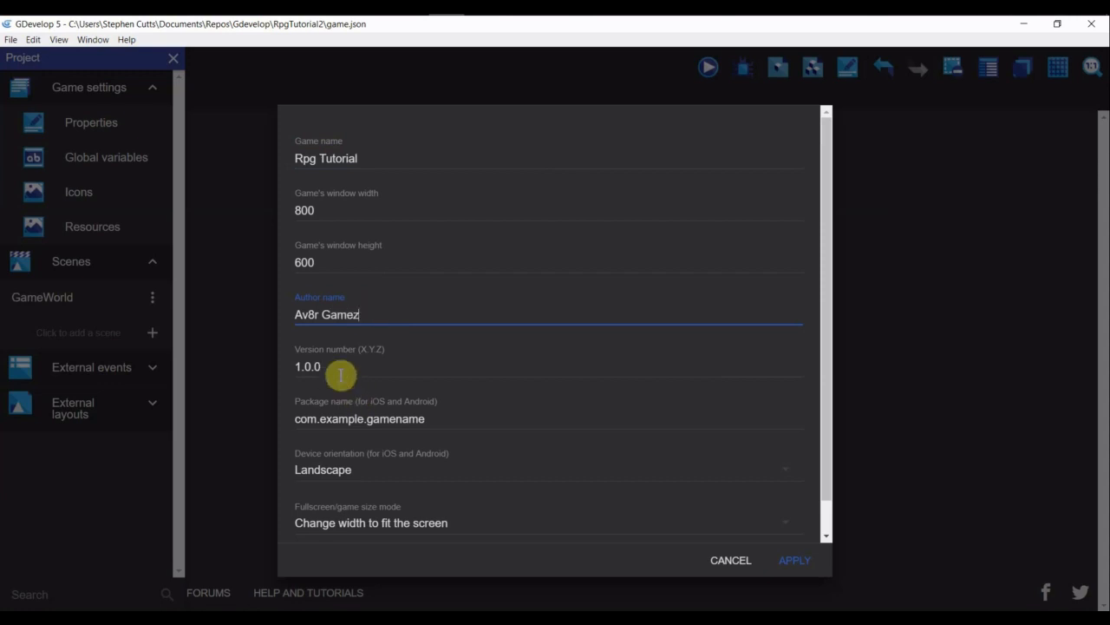
{"action": "left_click_drag", "start_coordinate": [339, 371], "coordinate": [248, 376]}
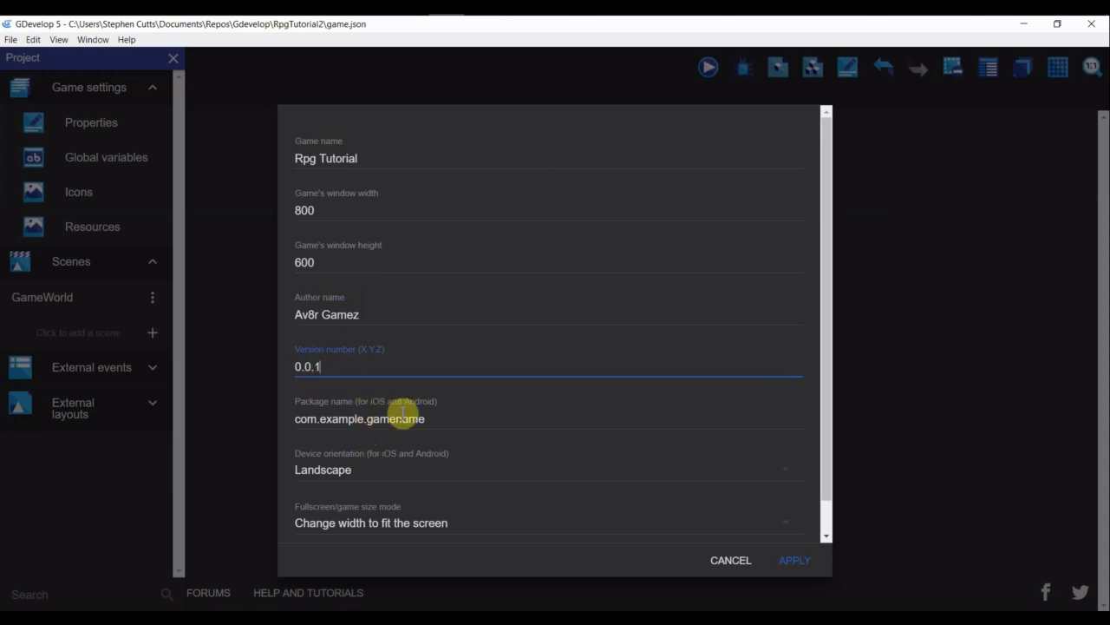
Set the package name to com.av8rgamez.rpgtutorial and apply the game properties.
{"action": "left_click", "coordinate": [348, 418]}
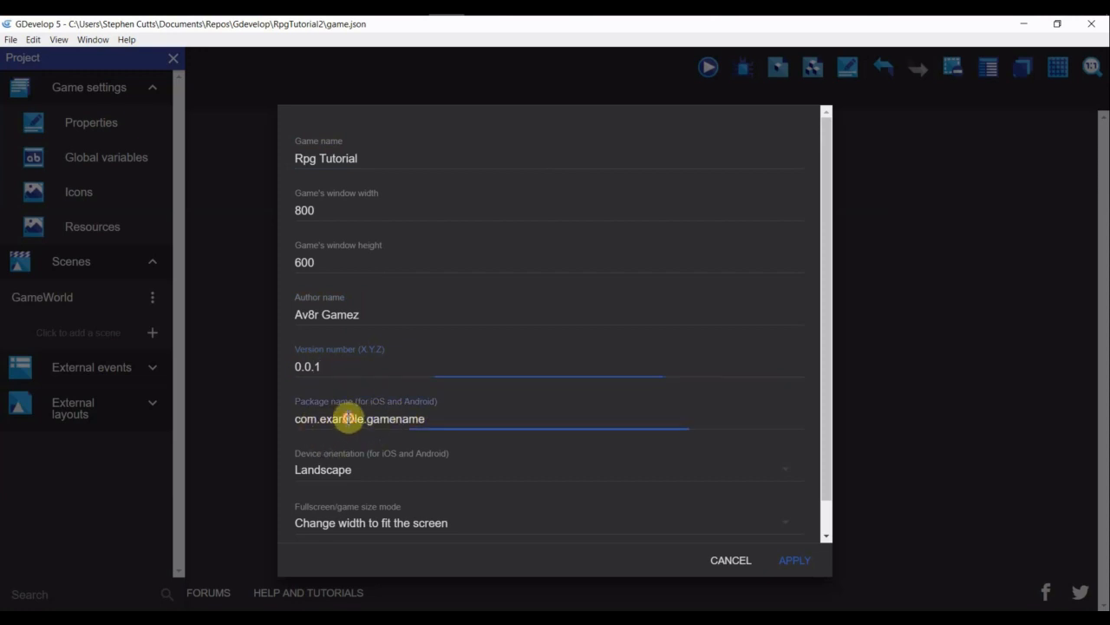
{"action": "double_click", "coordinate": [348, 418]}
{"action": "type", "text": "av8"}
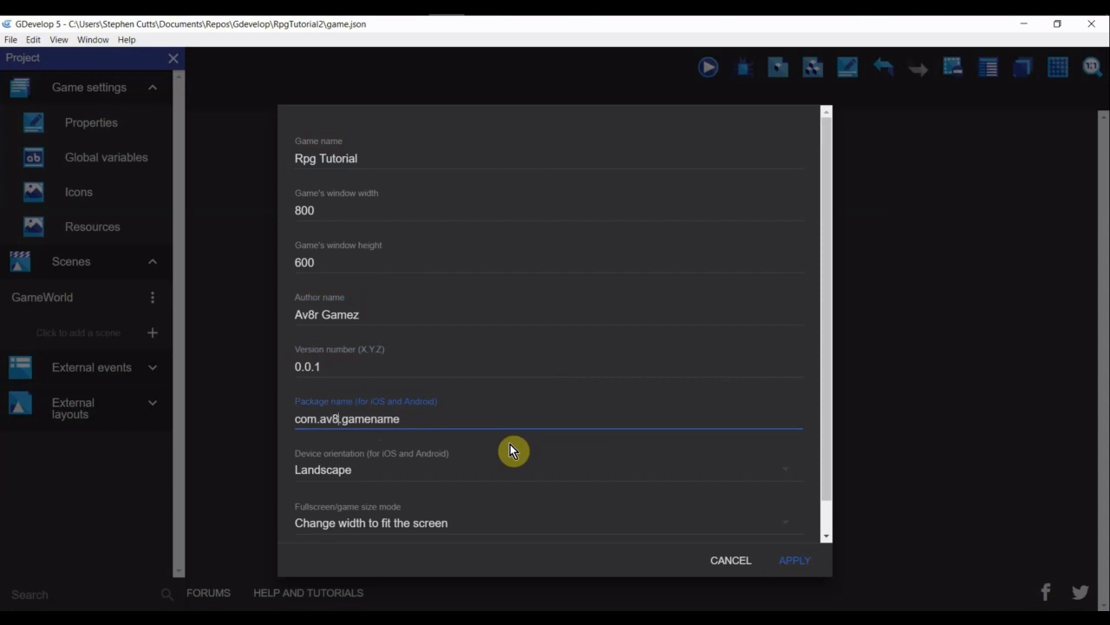
{"action": "type", "text": "rgamez"}
{"action": "double_click", "coordinate": [421, 420]}
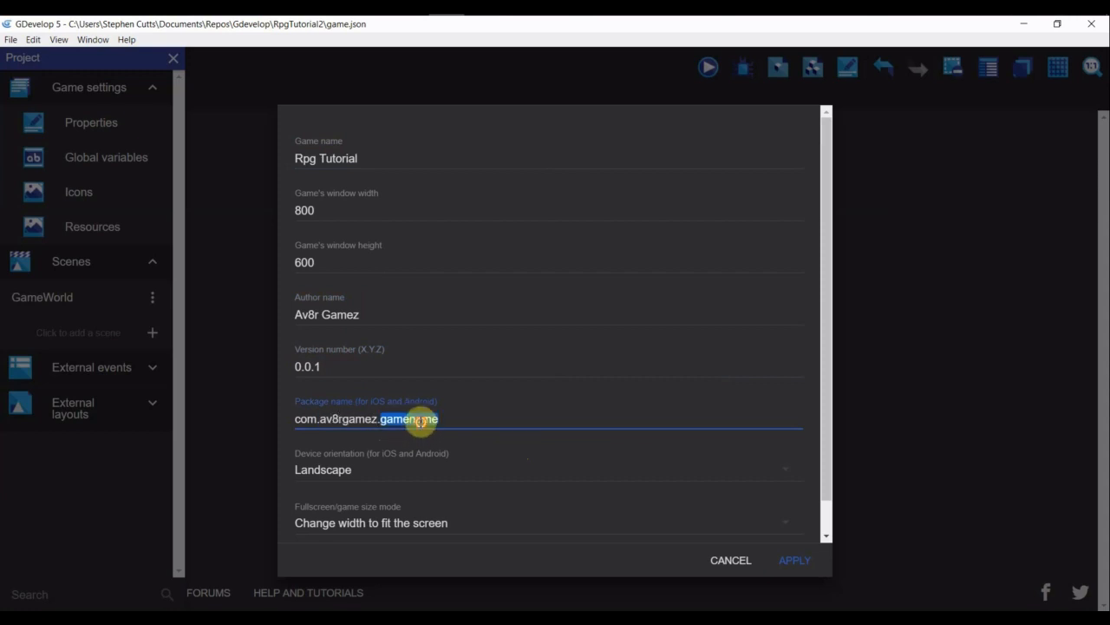
{"action": "type", "text": "R"}
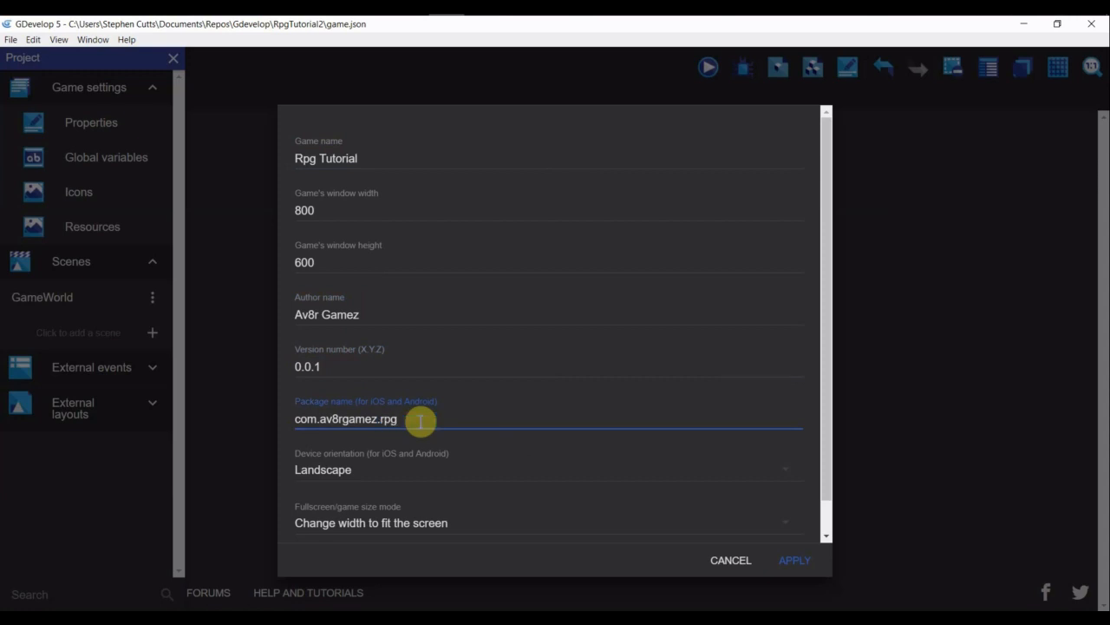
{"action": "type", "text": "pgtutorial"}
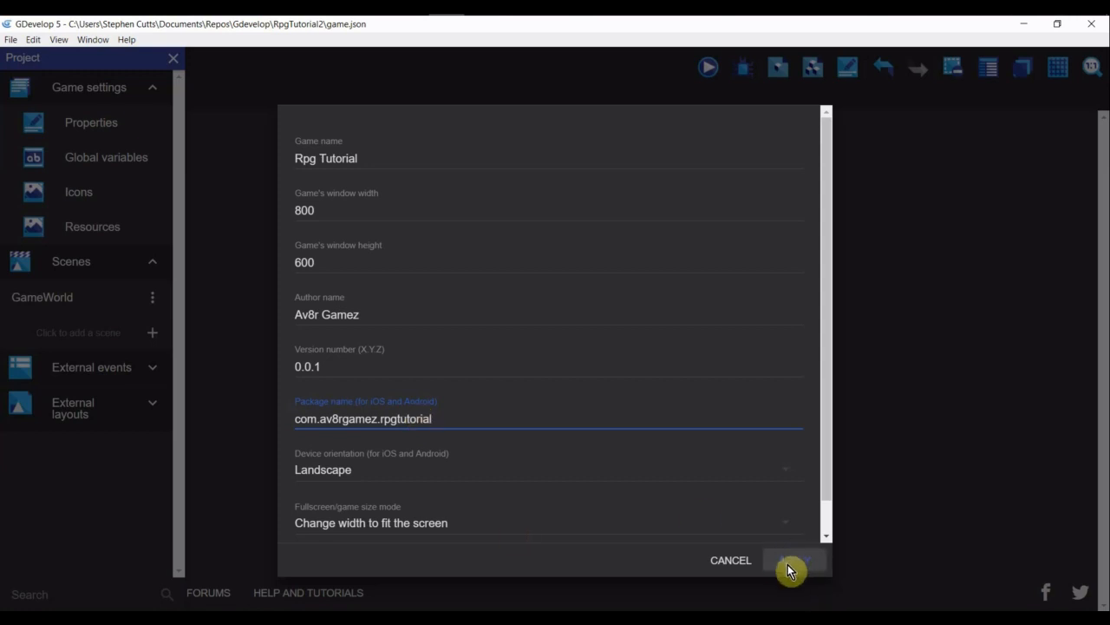
{"action": "scroll", "coordinate": [696, 526], "scroll_direction": "down", "scroll_amount": 1}
{"action": "left_click", "coordinate": [805, 565]}
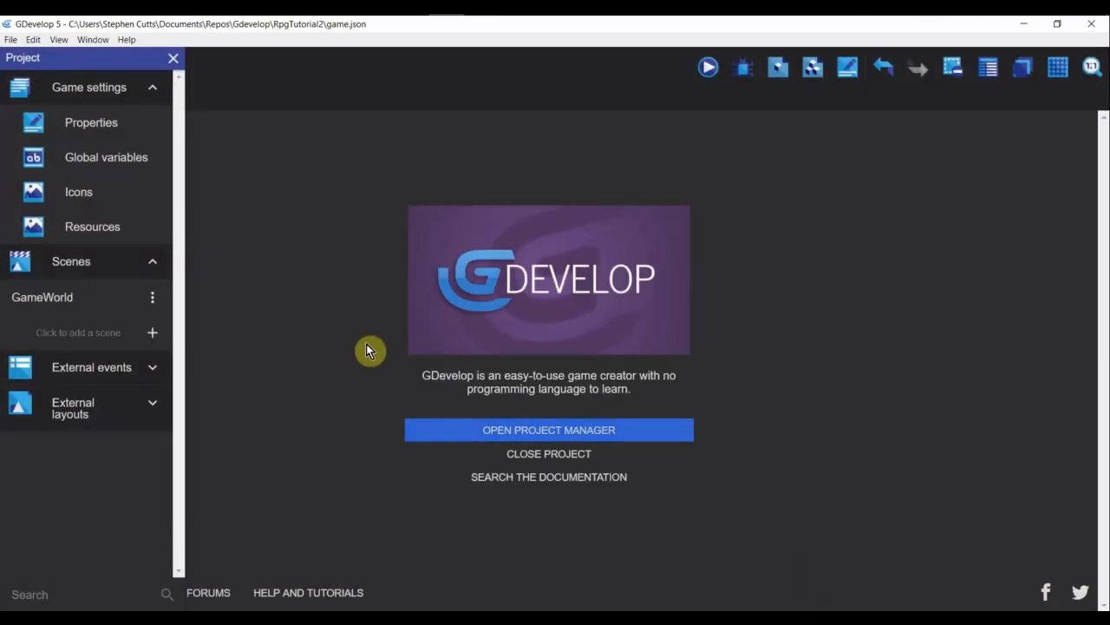
Open the GameWorld scene and add two new layers above its base layer.
{"action": "left_click", "coordinate": [57, 295]}
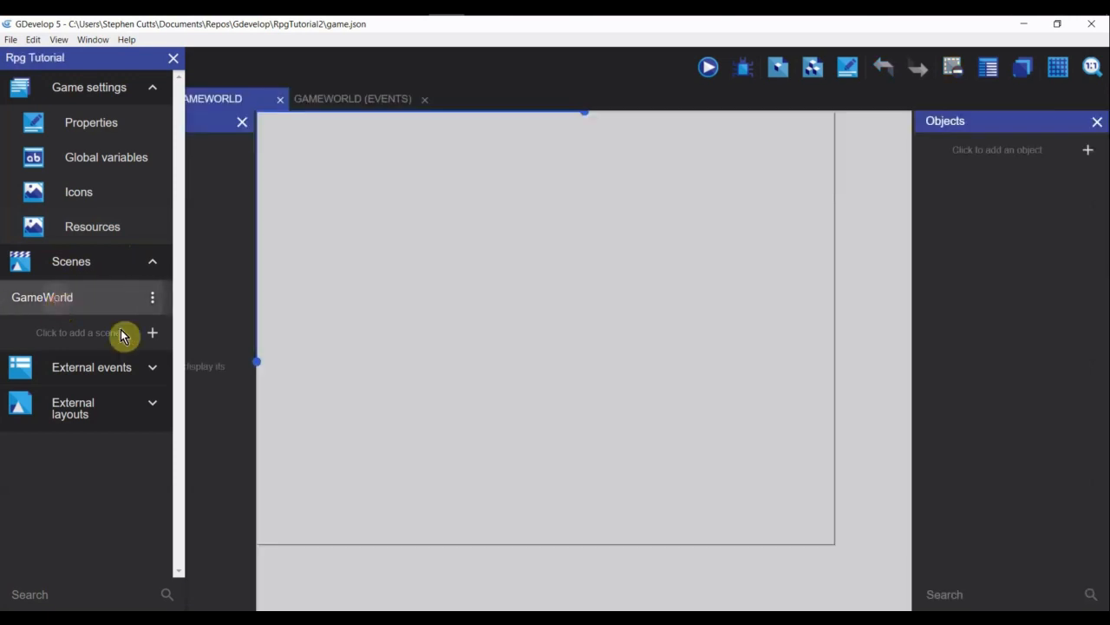
{"action": "scroll", "coordinate": [781, 371], "scroll_direction": "down", "scroll_amount": 13}
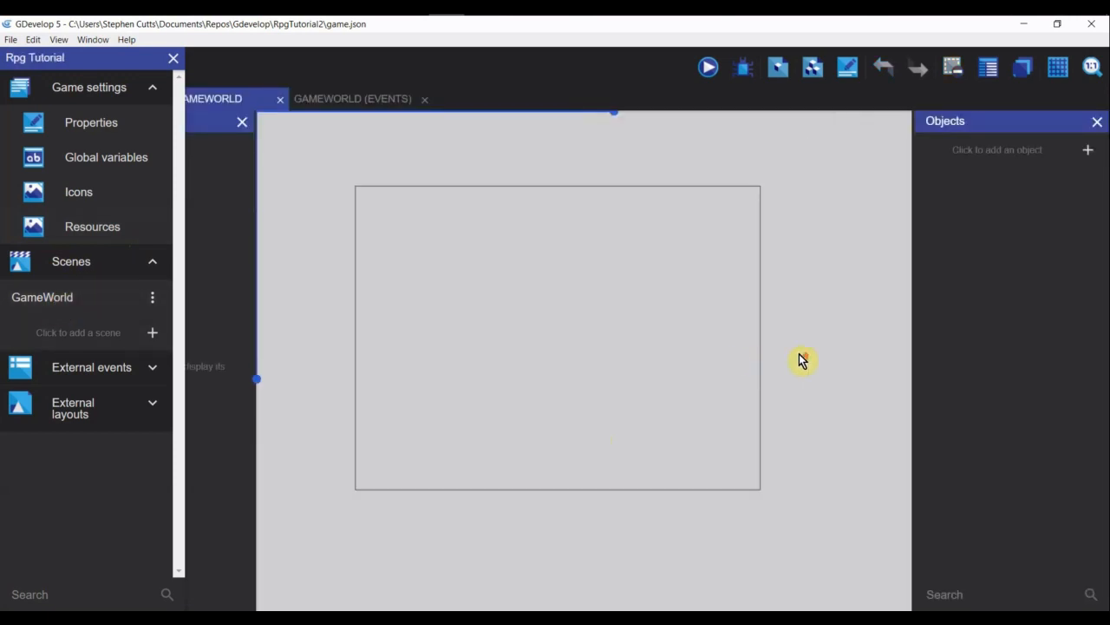
{"action": "scroll", "coordinate": [803, 361], "scroll_direction": "up", "scroll_amount": 1}
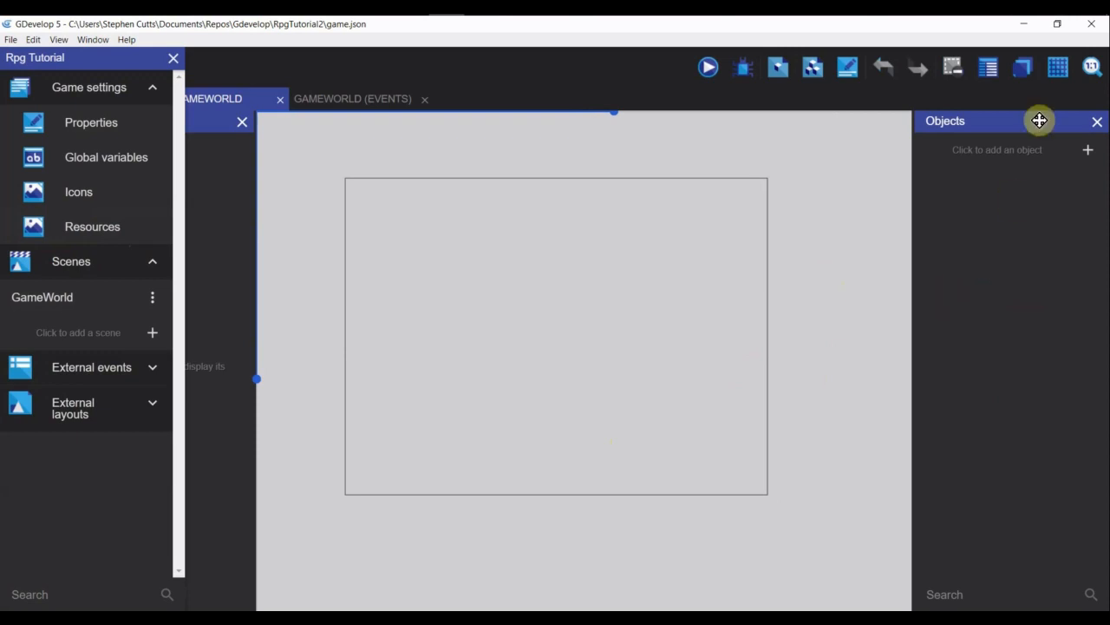
{"action": "left_click", "coordinate": [1016, 71]}
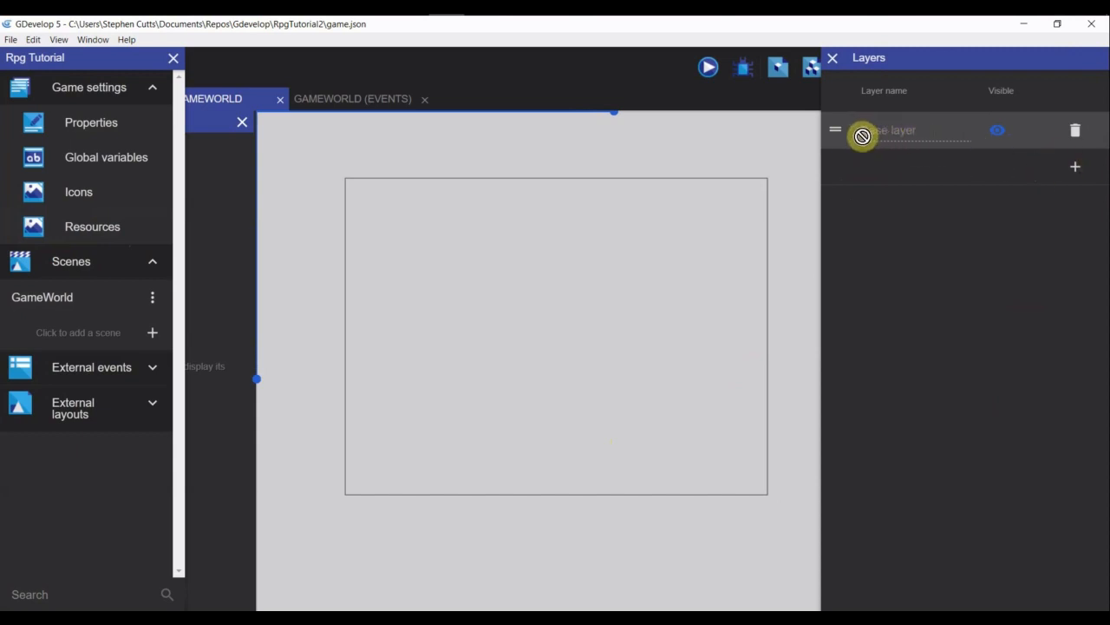
{"action": "left_click", "coordinate": [1077, 169]}
{"action": "left_click", "coordinate": [1077, 208]}
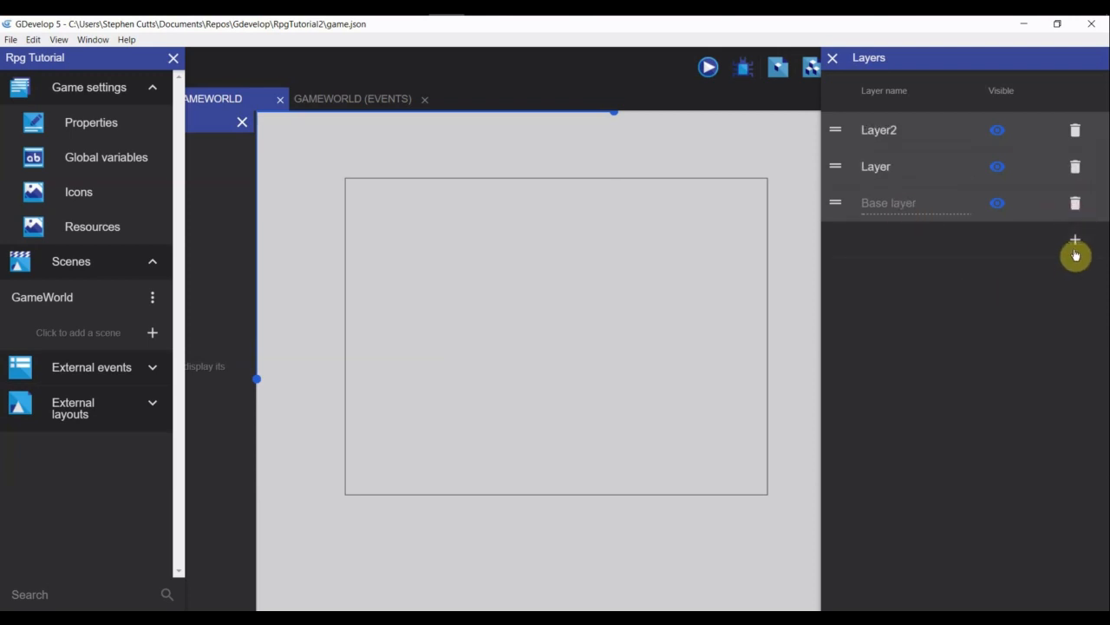
Rename the uppermost layer to Gui and the layer beneath it to Player.
{"action": "left_click_drag", "start_coordinate": [907, 132], "coordinate": [828, 134]}
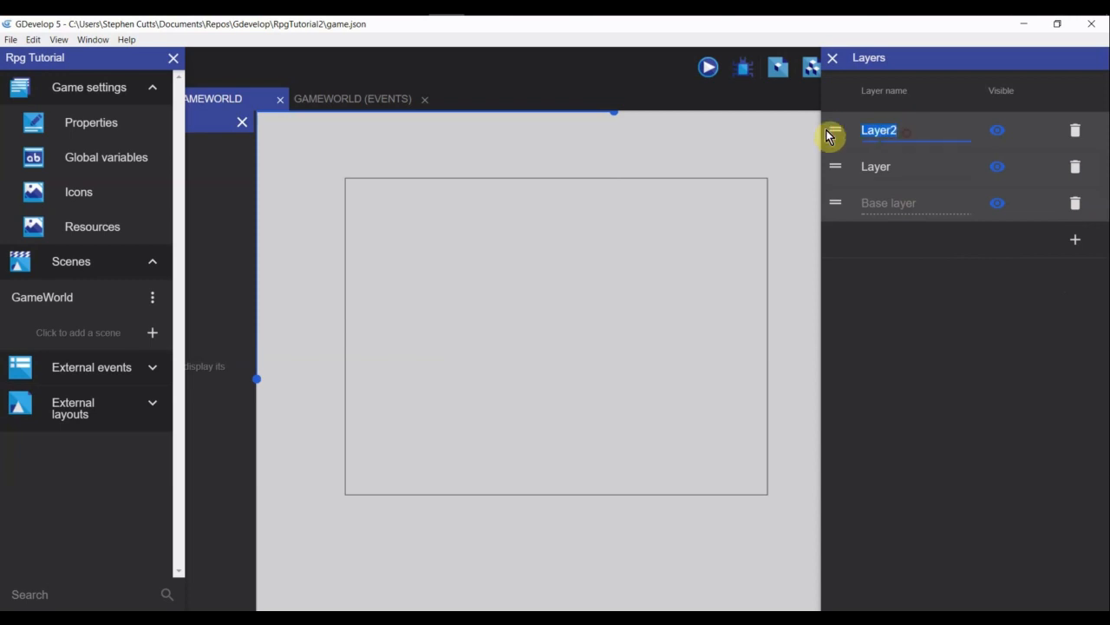
{"action": "type", "text": "Gui"}
{"action": "left_click", "coordinate": [909, 167]}
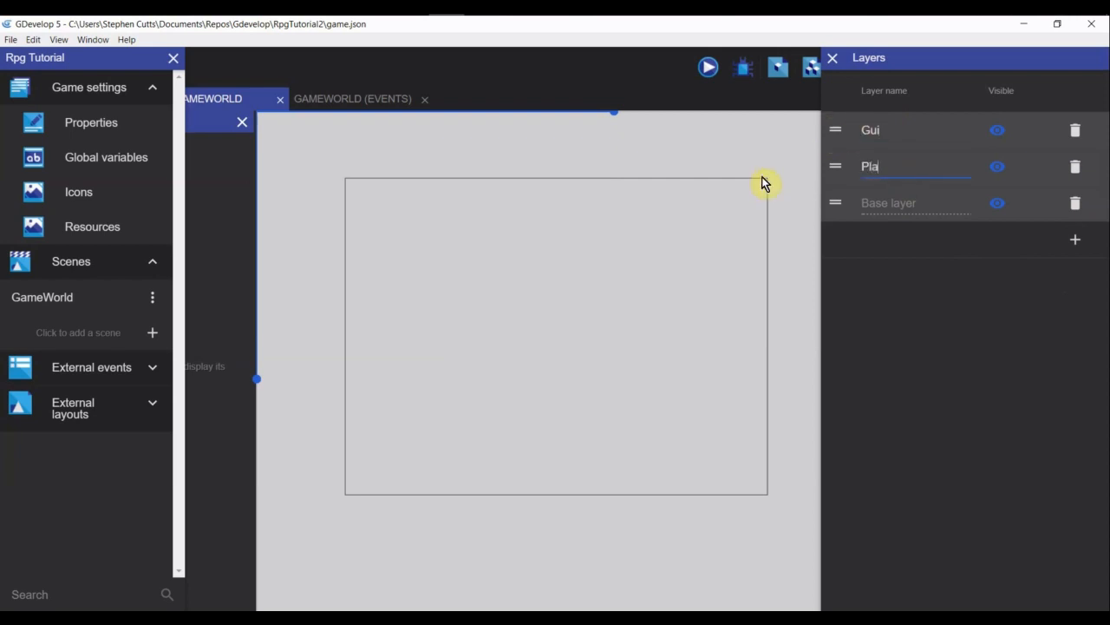
Add another layer and turn the Gui layer into a Water layer placed directly below Player.
{"action": "left_click", "coordinate": [1074, 247]}
{"action": "left_click", "coordinate": [885, 166]}
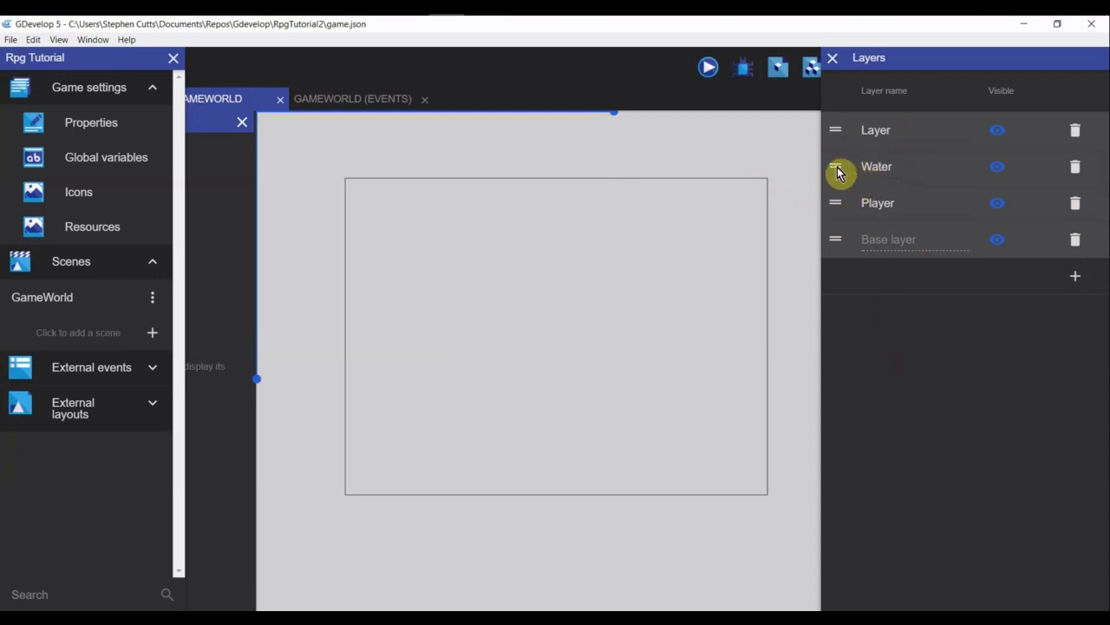
{"action": "left_click_drag", "start_coordinate": [837, 171], "coordinate": [838, 216]}
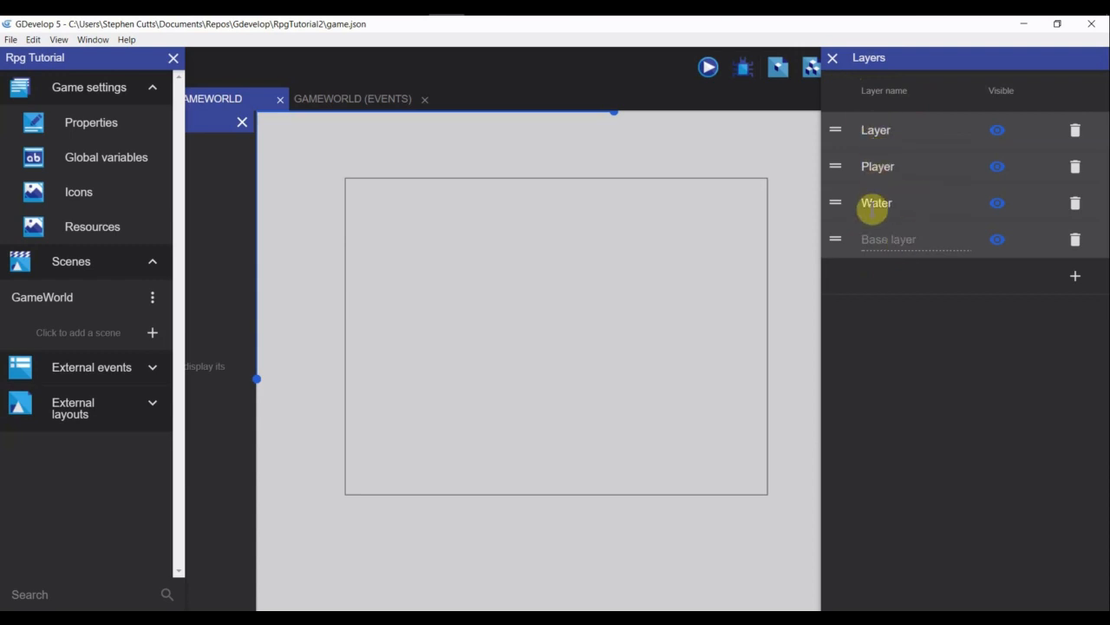
Rename the uppermost layer, above Player, to Gui.
{"action": "left_click", "coordinate": [890, 130]}
{"action": "left_click_drag", "start_coordinate": [890, 130], "coordinate": [803, 142]}
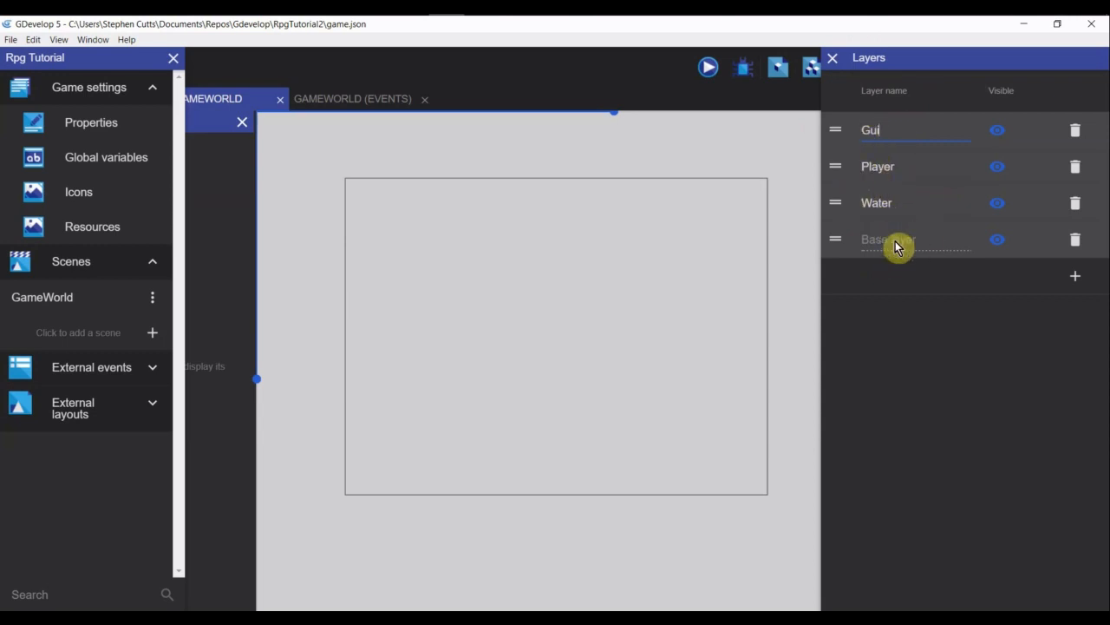
{"action": "left_click", "coordinate": [895, 307]}
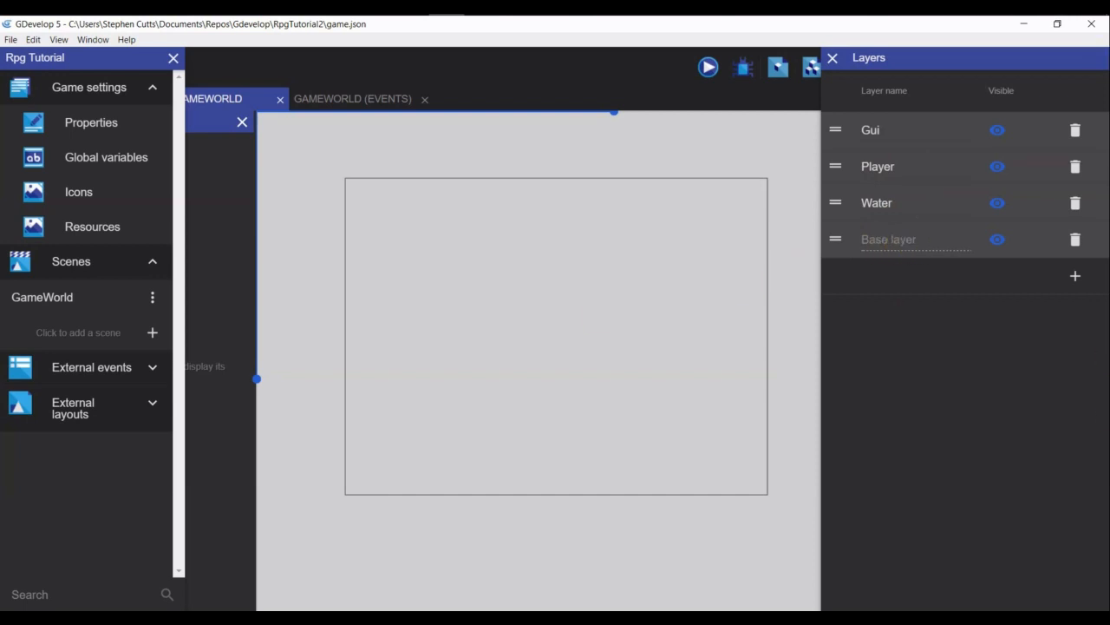
Close the layers list, create a new object group and add an object named Obs to it.
{"action": "left_click", "coordinate": [833, 62]}
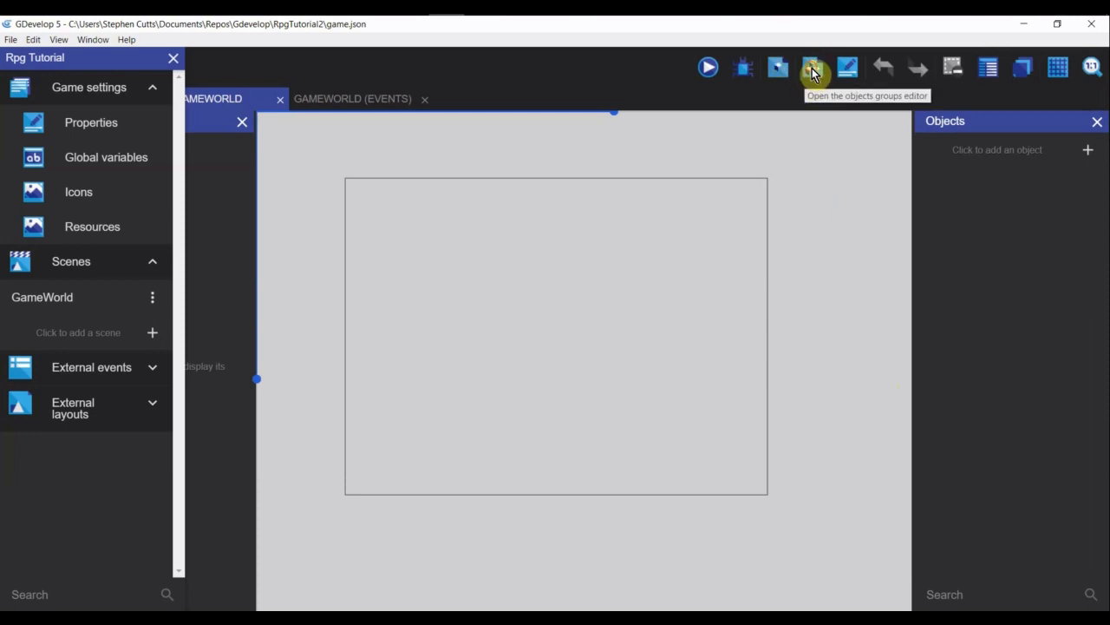
{"action": "left_click", "coordinate": [812, 73]}
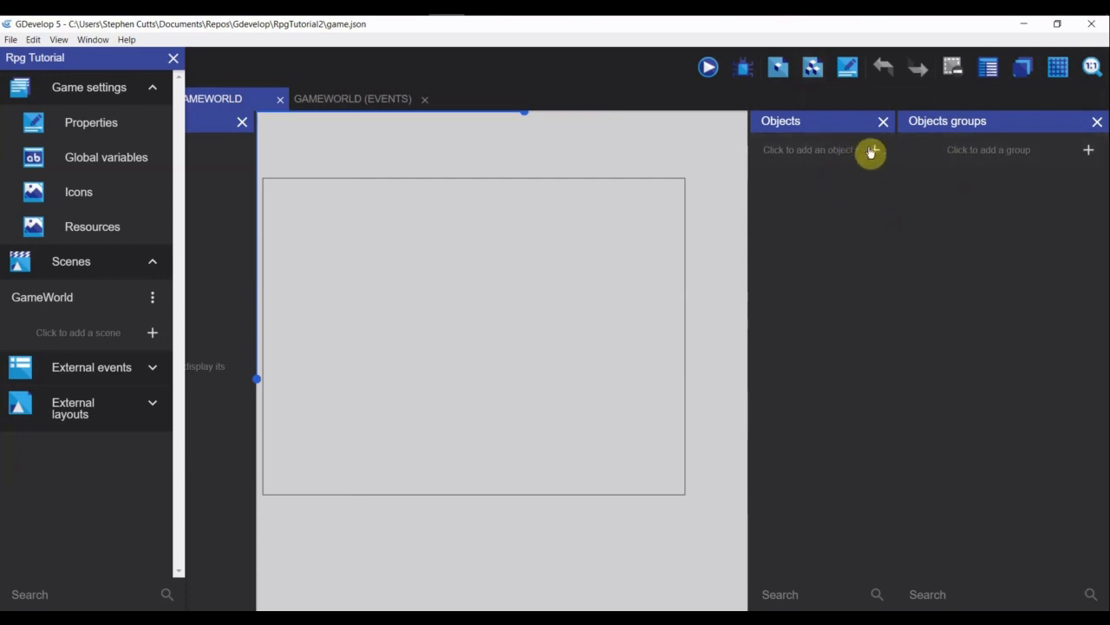
{"action": "left_click", "coordinate": [1090, 155]}
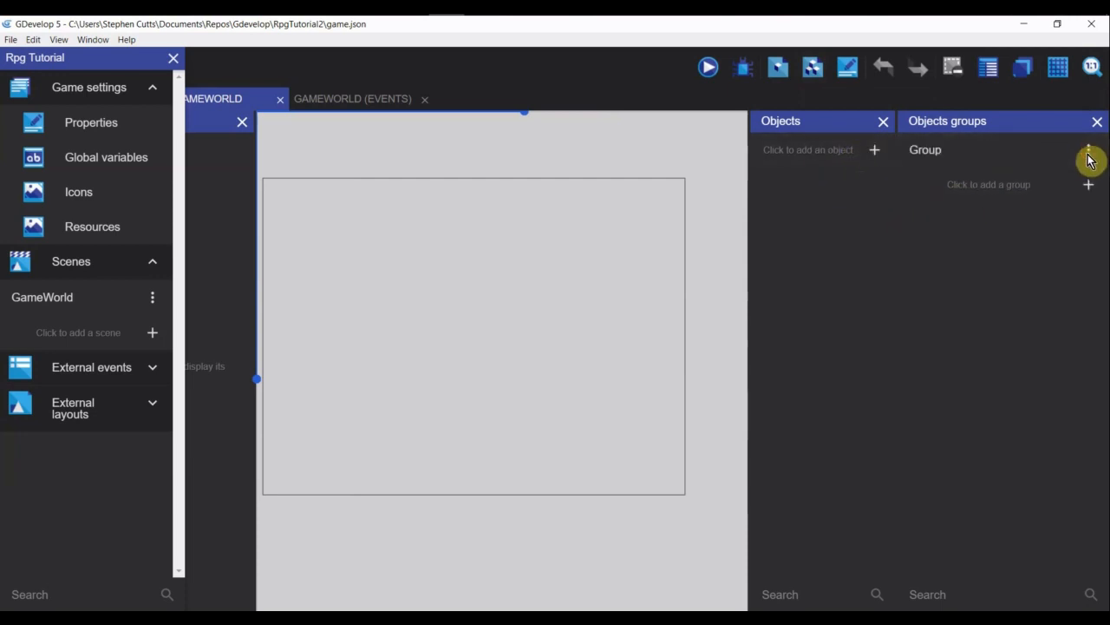
{"action": "left_click", "coordinate": [978, 156]}
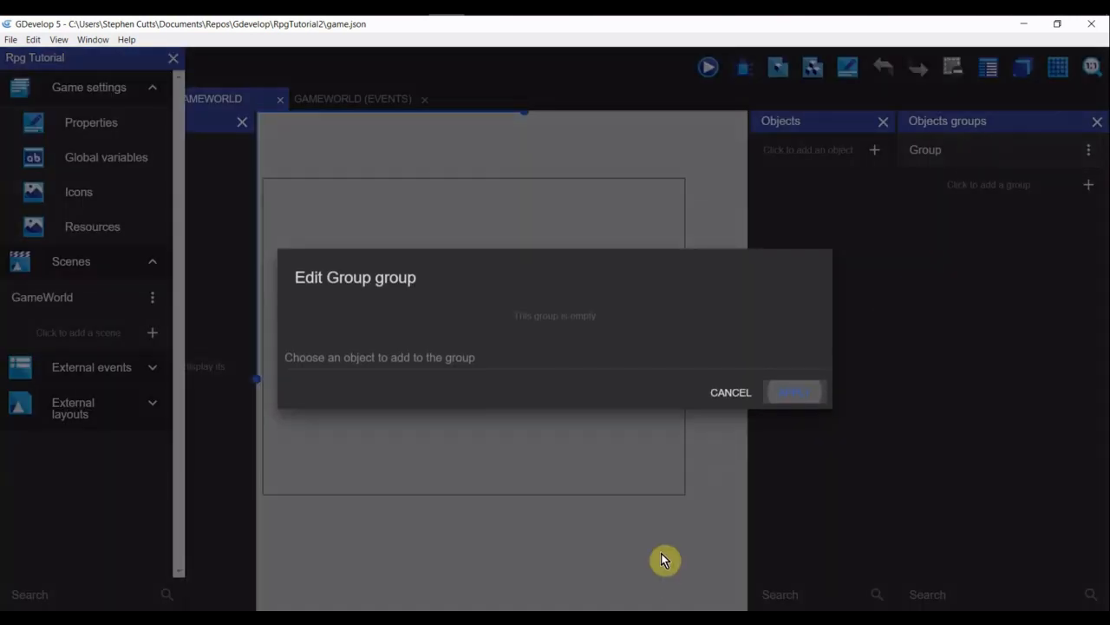
{"action": "left_click", "coordinate": [396, 357]}
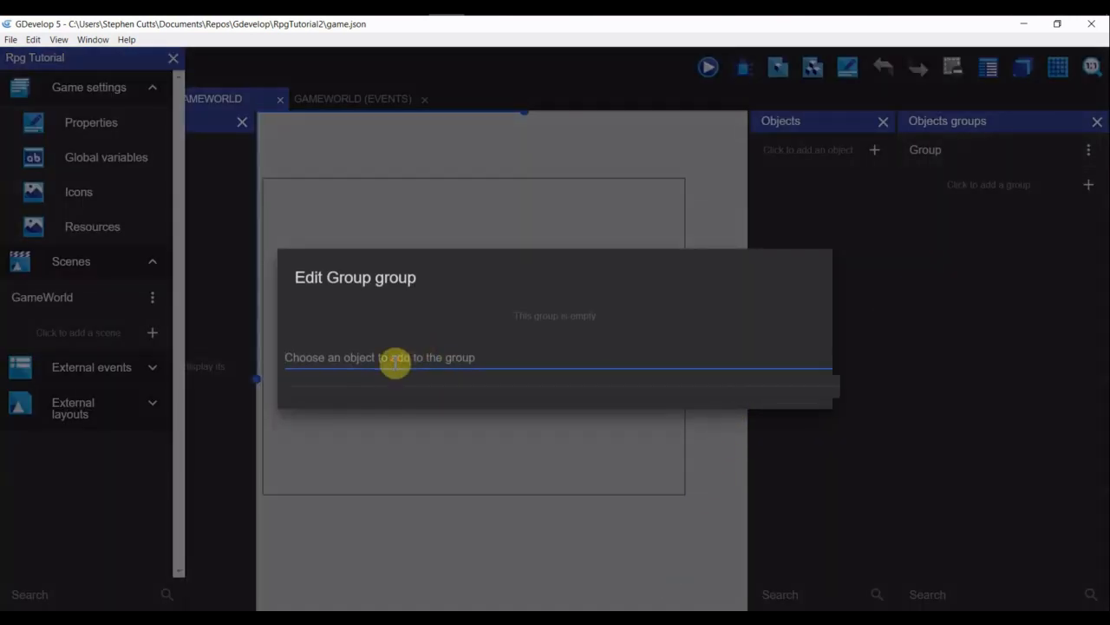
{"action": "type", "text": "Obs"}
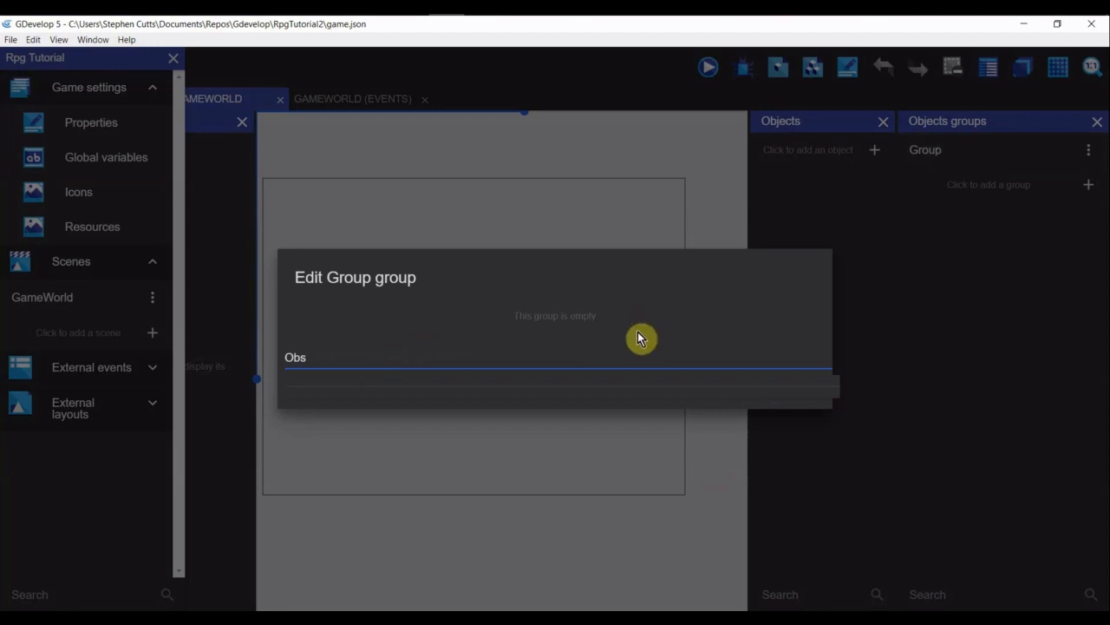
{"action": "key", "text": "Return"}
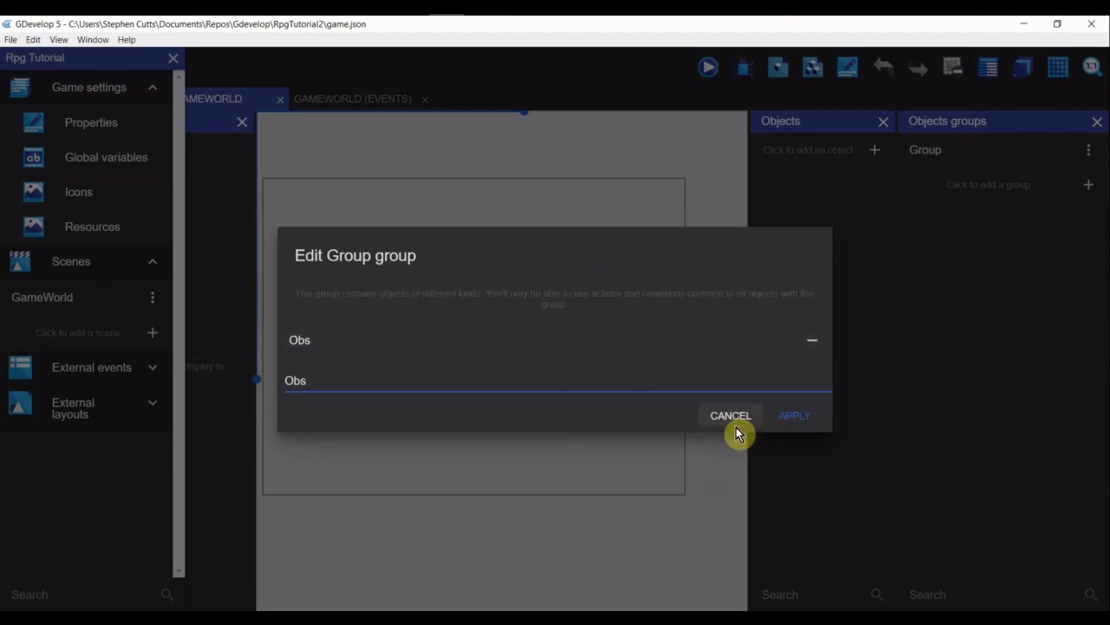
{"action": "left_click", "coordinate": [780, 417]}
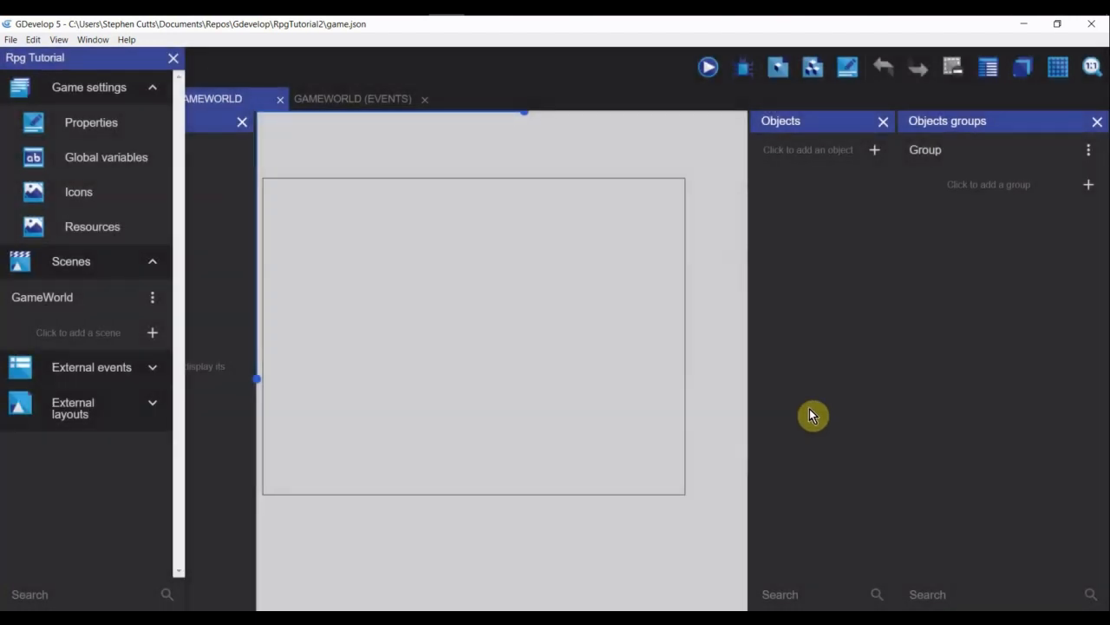
Check the members of the new object group and close the object groups list.
{"action": "left_click", "coordinate": [930, 152]}
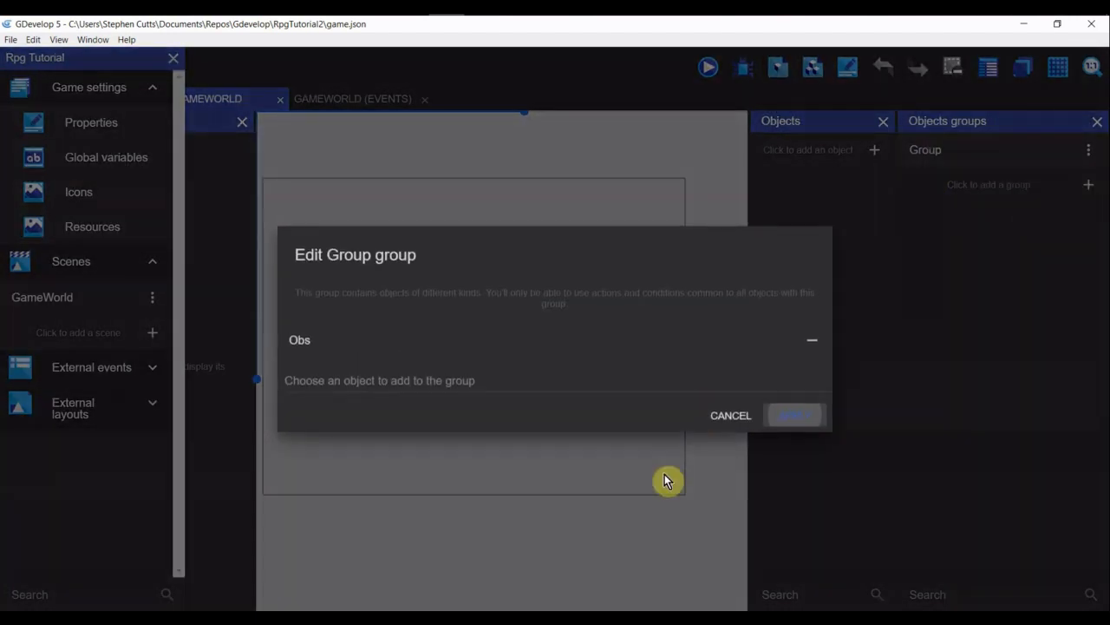
{"action": "left_click", "coordinate": [716, 416]}
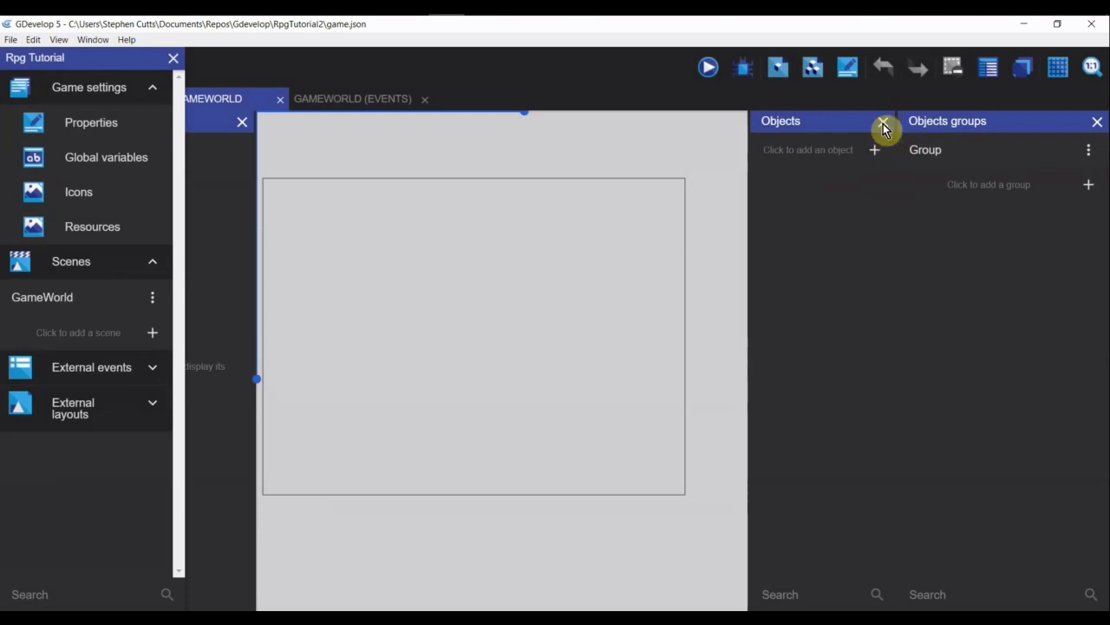
{"action": "left_click", "coordinate": [1097, 121]}
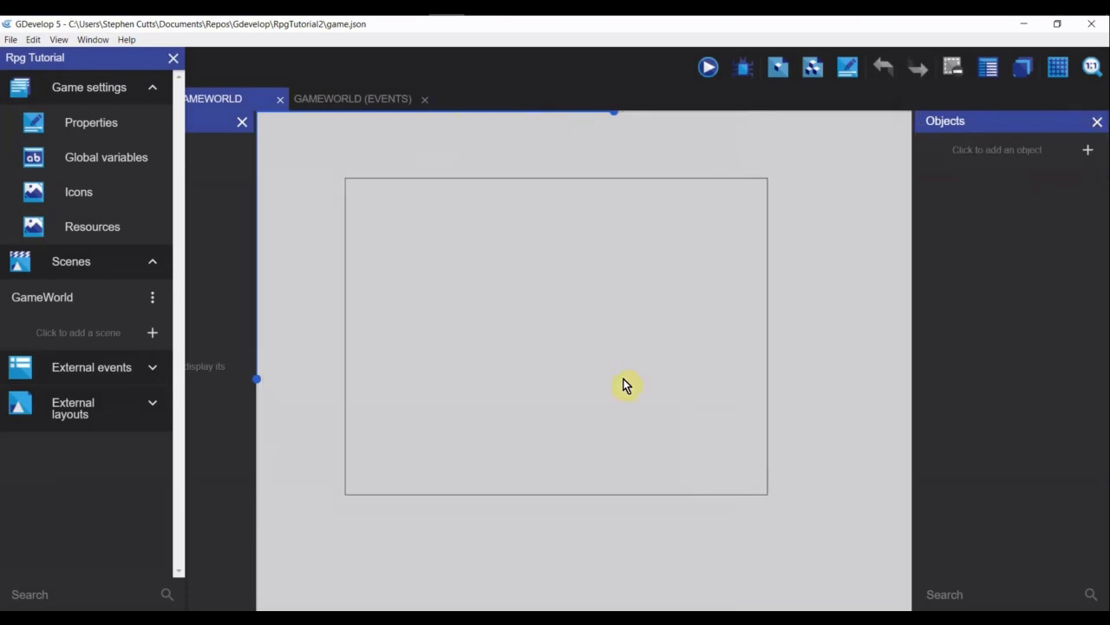
Add a new Sprite object to the scene's objects and try to name it Player 1.
{"action": "left_click", "coordinate": [1022, 163]}
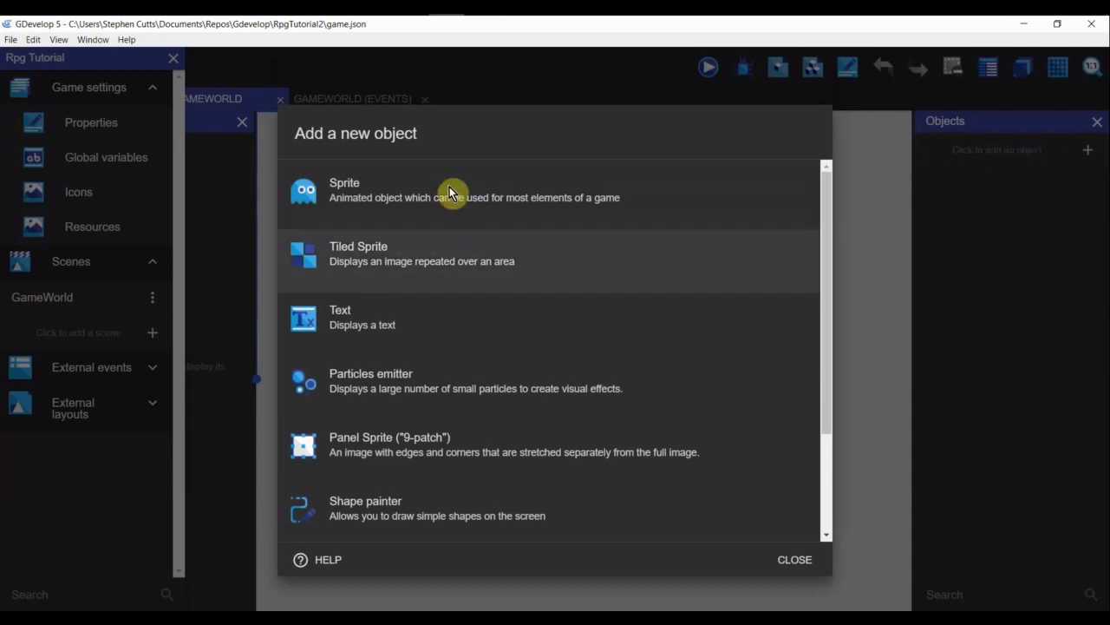
{"action": "left_click", "coordinate": [447, 197]}
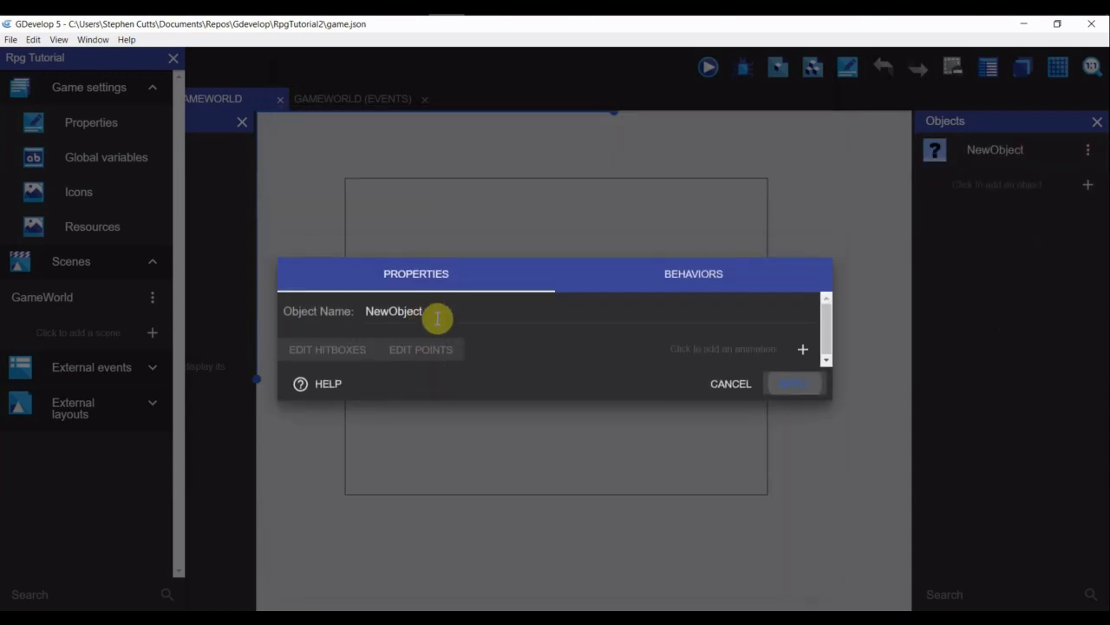
{"action": "left_click_drag", "start_coordinate": [436, 313], "coordinate": [286, 318]}
{"action": "type", "text": "Player 1"}
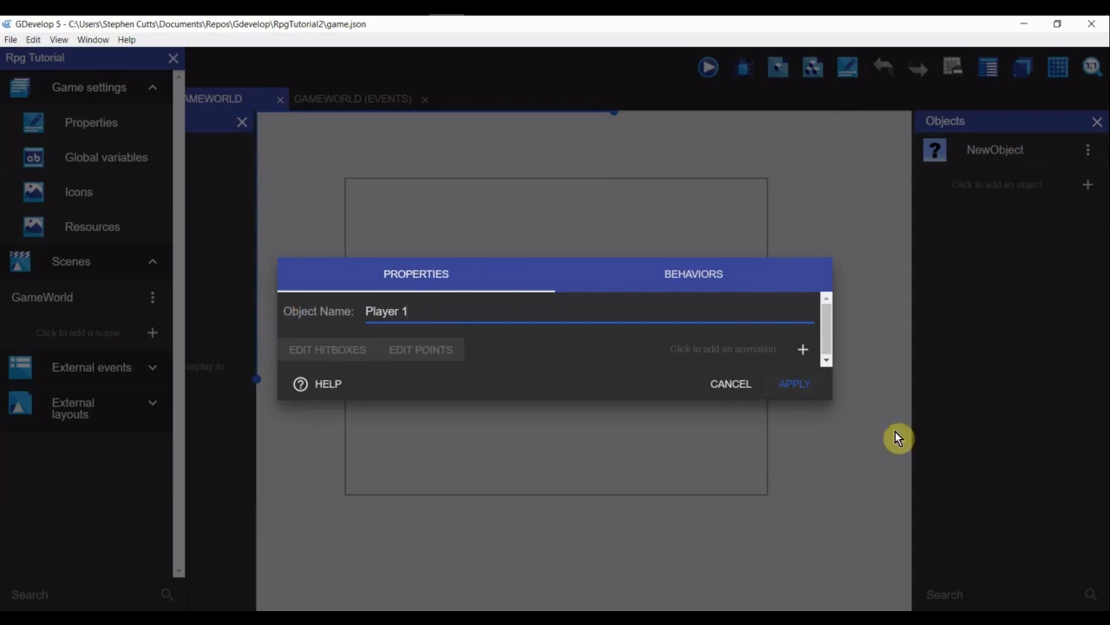
{"action": "left_click", "coordinate": [802, 385]}
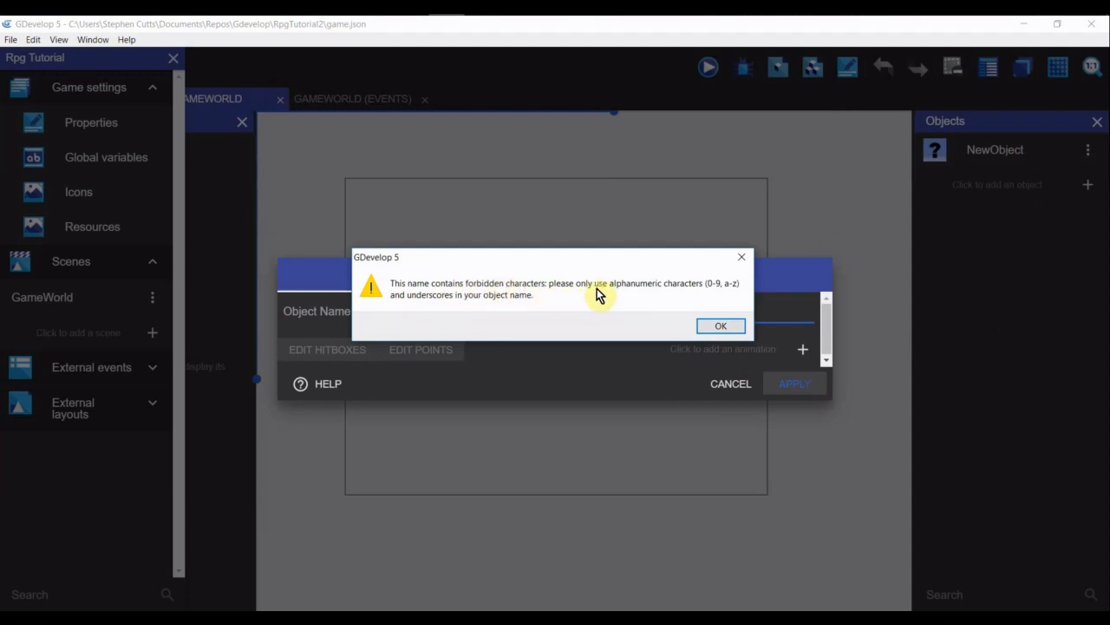
{"action": "left_click", "coordinate": [721, 327]}
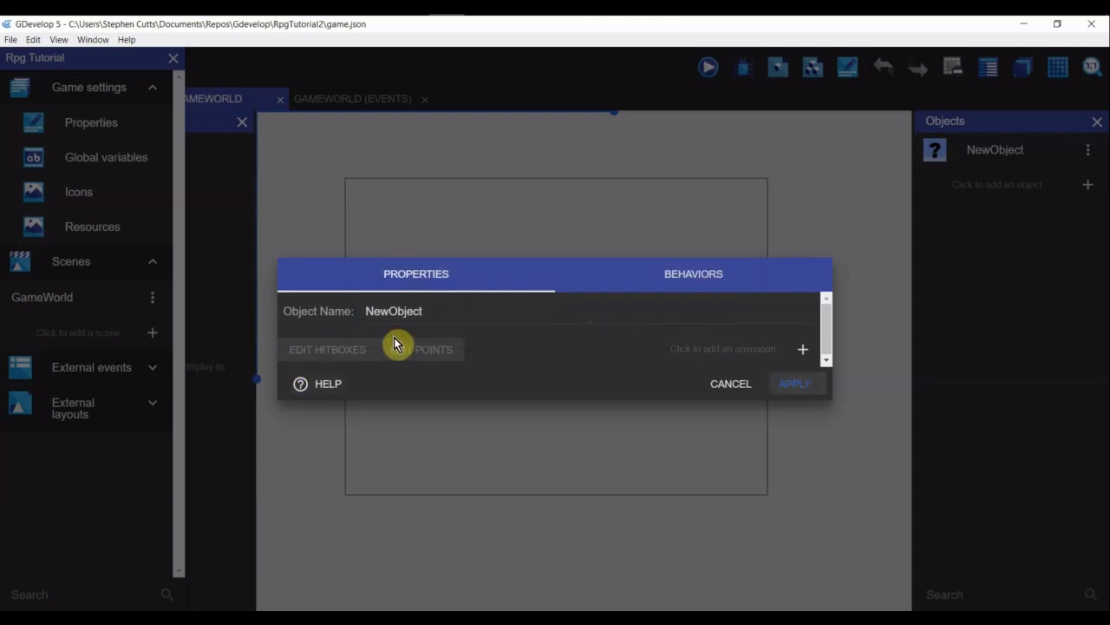
Name the new sprite object Player.
{"action": "left_click_drag", "start_coordinate": [431, 313], "coordinate": [120, 306]}
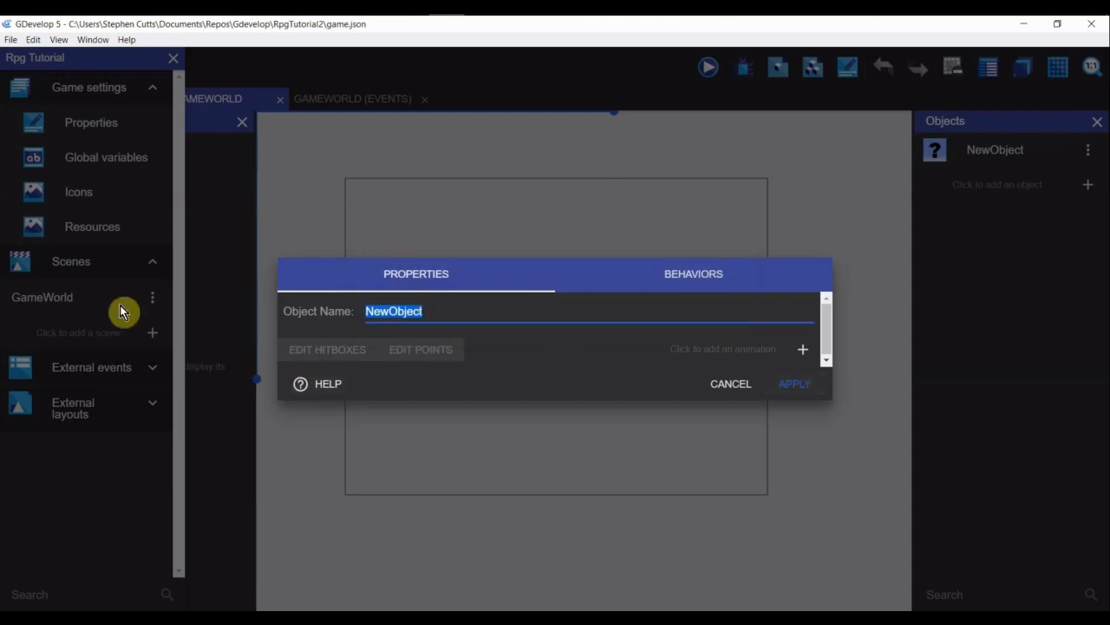
{"action": "type", "text": "PlayerOne"}
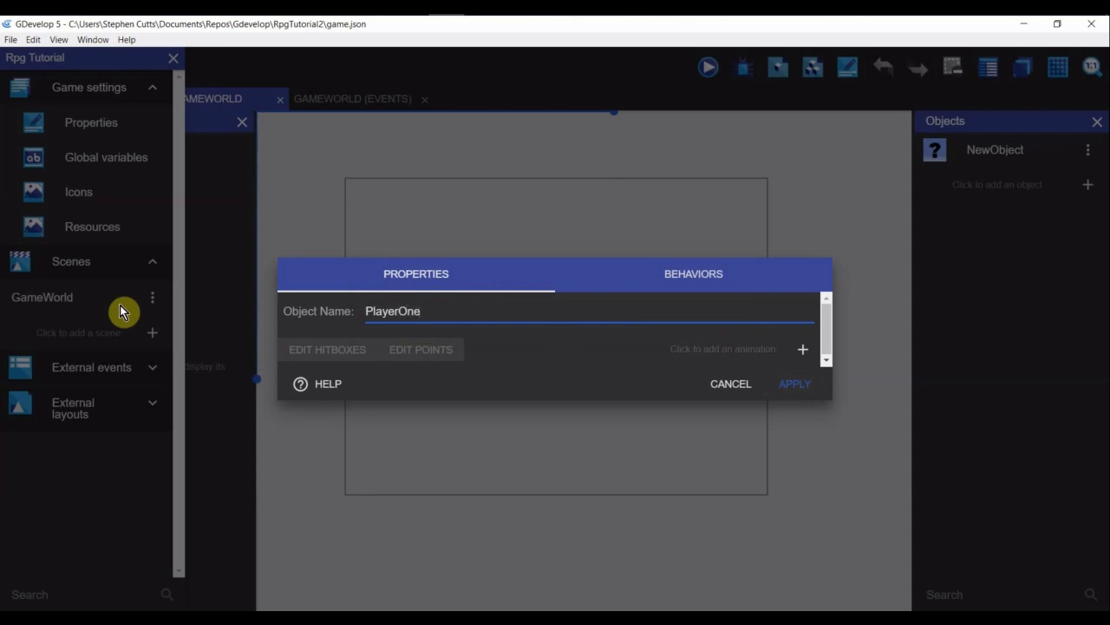
{"action": "key", "text": "BackSpace"}
{"action": "key", "text": "BackSpace"}
{"action": "type", "text": "r"}
{"action": "key", "text": "BackSpace"}
{"action": "type", "text": "Pla"}
Add an animation to the Player object and browse to Rpg Tutorial's Rpg Sprites folder for its first frame.
{"action": "left_click", "coordinate": [804, 352]}
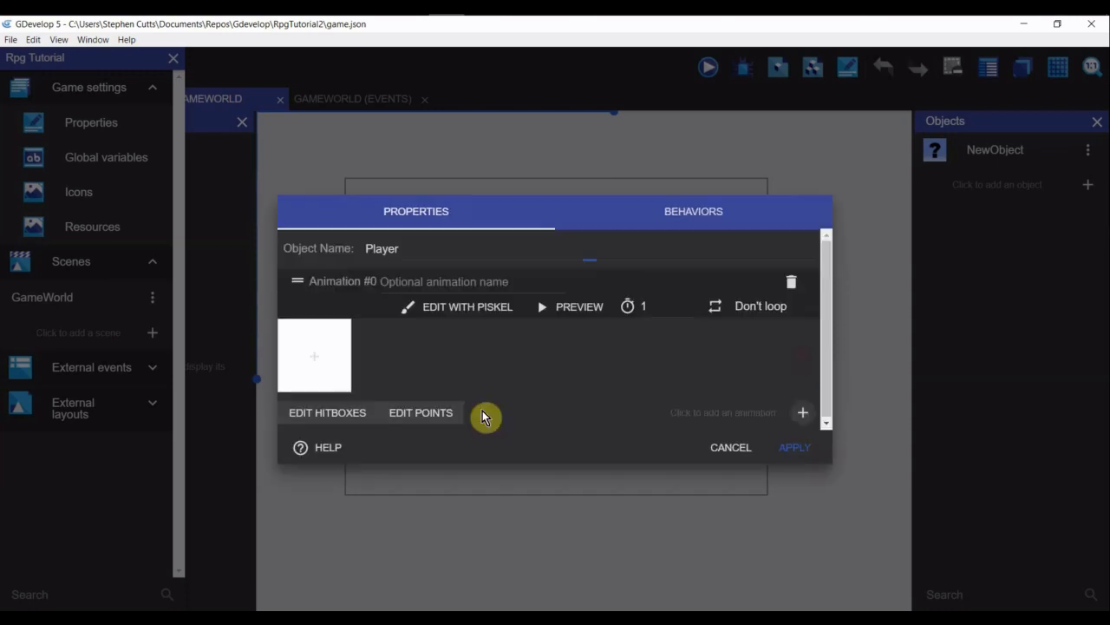
{"action": "left_click", "coordinate": [314, 362]}
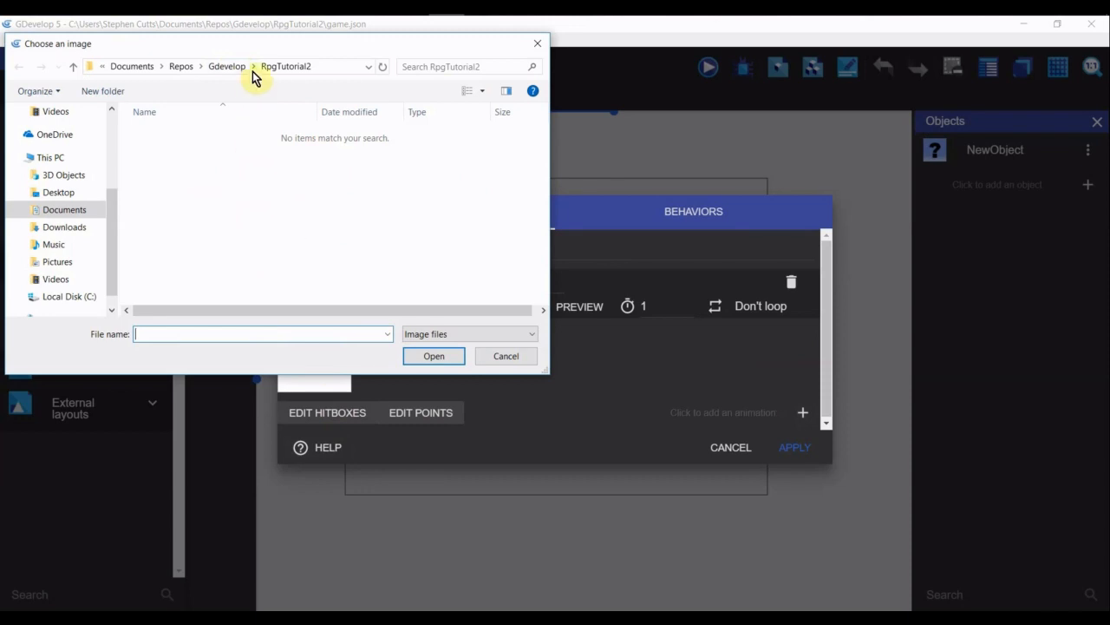
{"action": "left_click", "coordinate": [230, 67]}
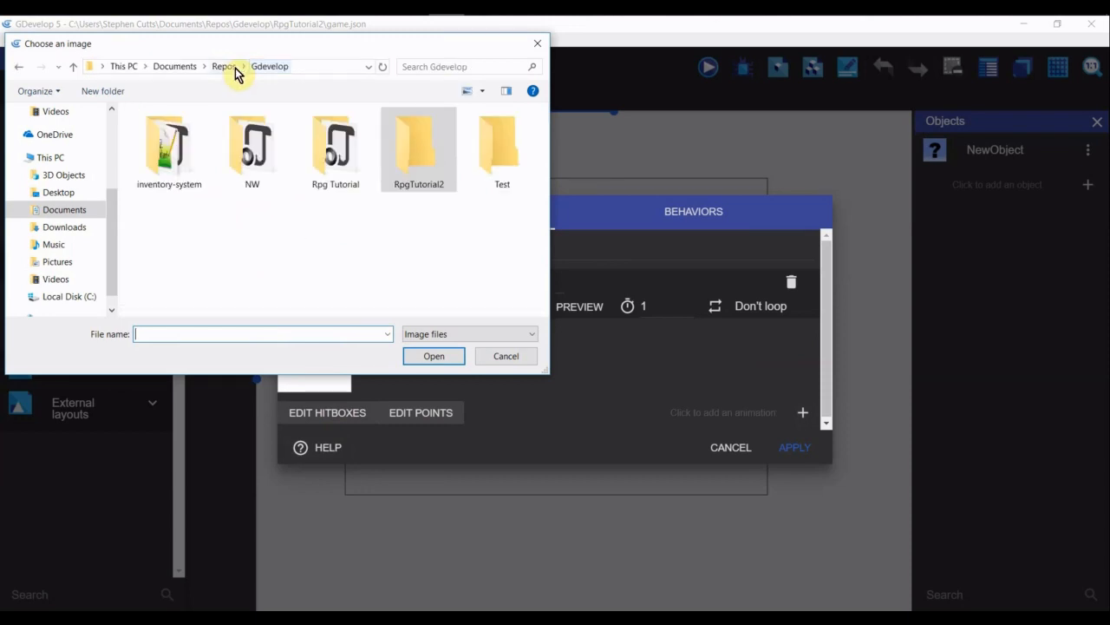
{"action": "left_click", "coordinate": [331, 164]}
{"action": "double_click", "coordinate": [332, 165]}
{"action": "double_click", "coordinate": [176, 139]}
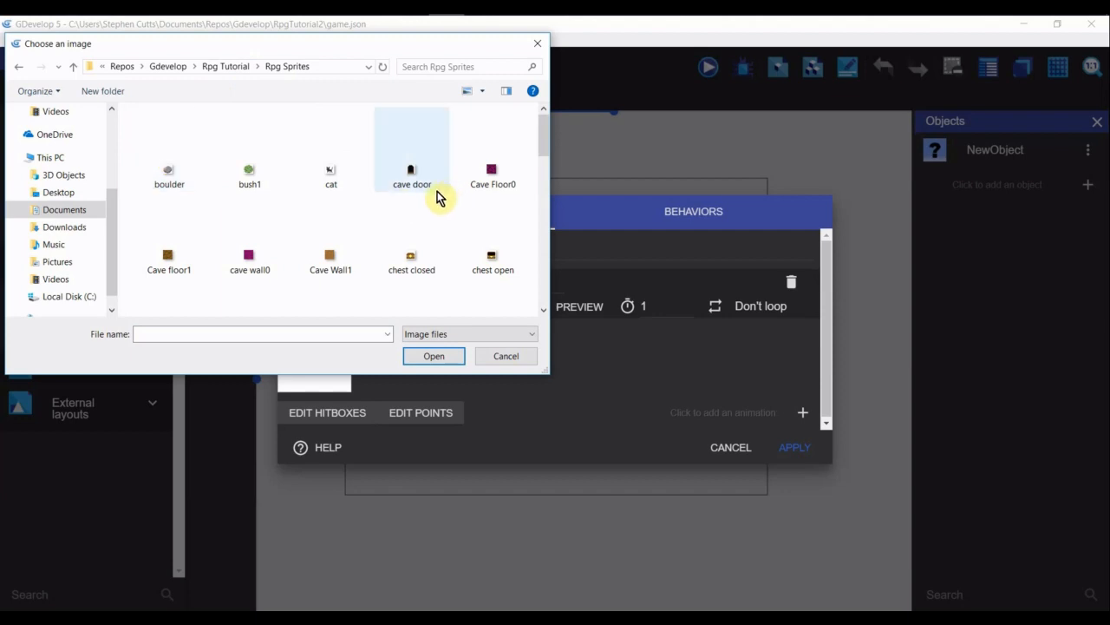
Load the knight image as the animation's first frame and apply the Player object's settings.
{"action": "scroll", "coordinate": [438, 198], "scroll_direction": "down", "scroll_amount": 5}
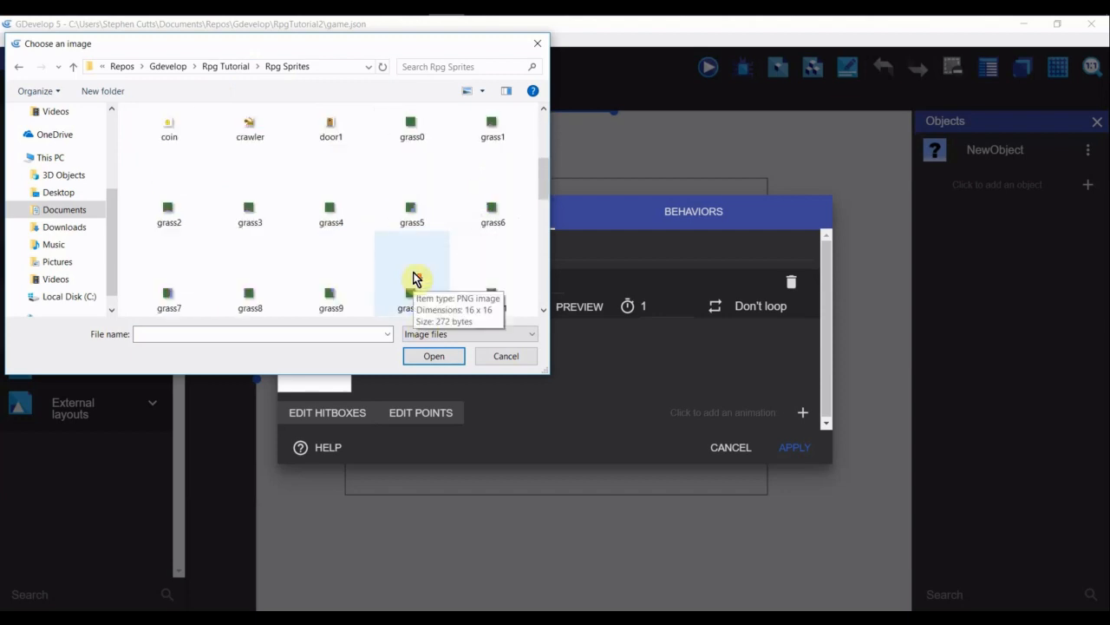
{"action": "scroll", "coordinate": [417, 279], "scroll_direction": "down", "scroll_amount": 1}
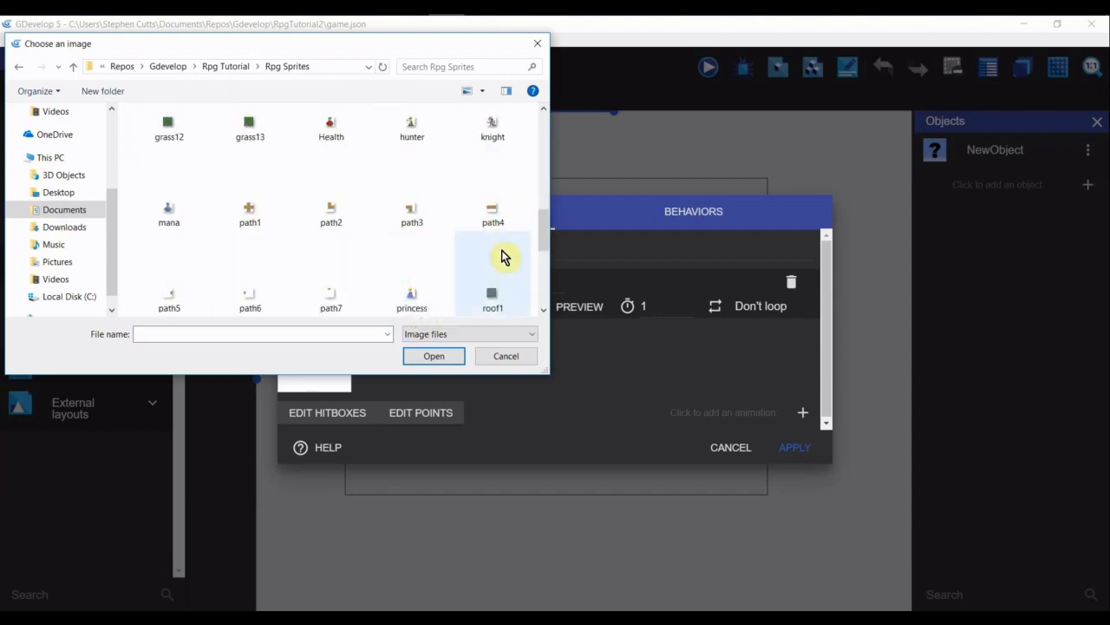
{"action": "scroll", "coordinate": [502, 255], "scroll_direction": "down", "scroll_amount": 1}
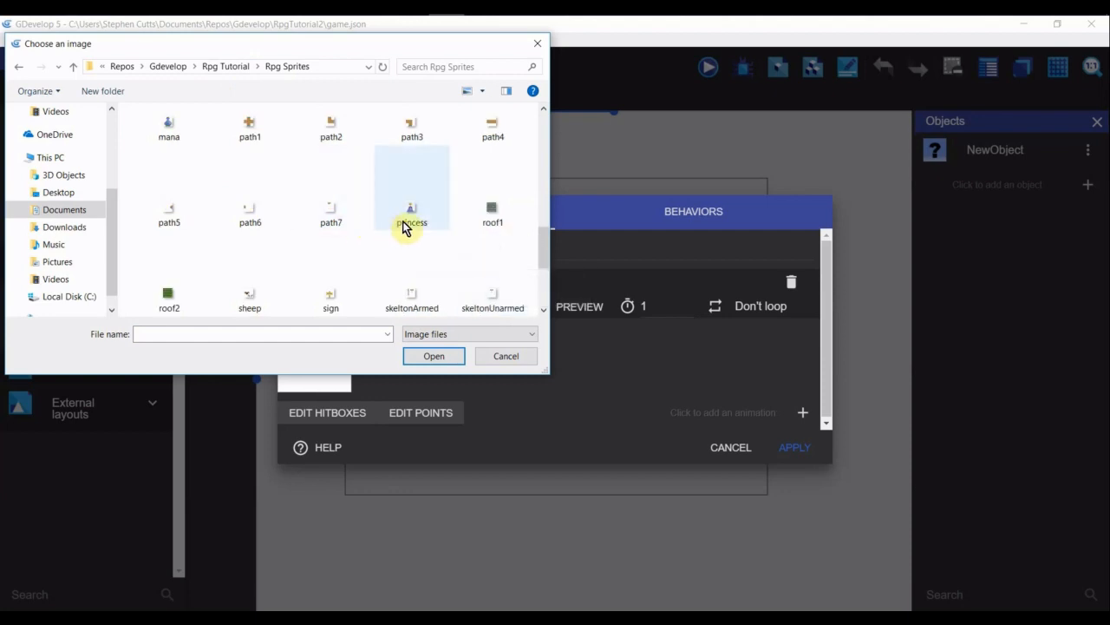
{"action": "key", "text": "k"}
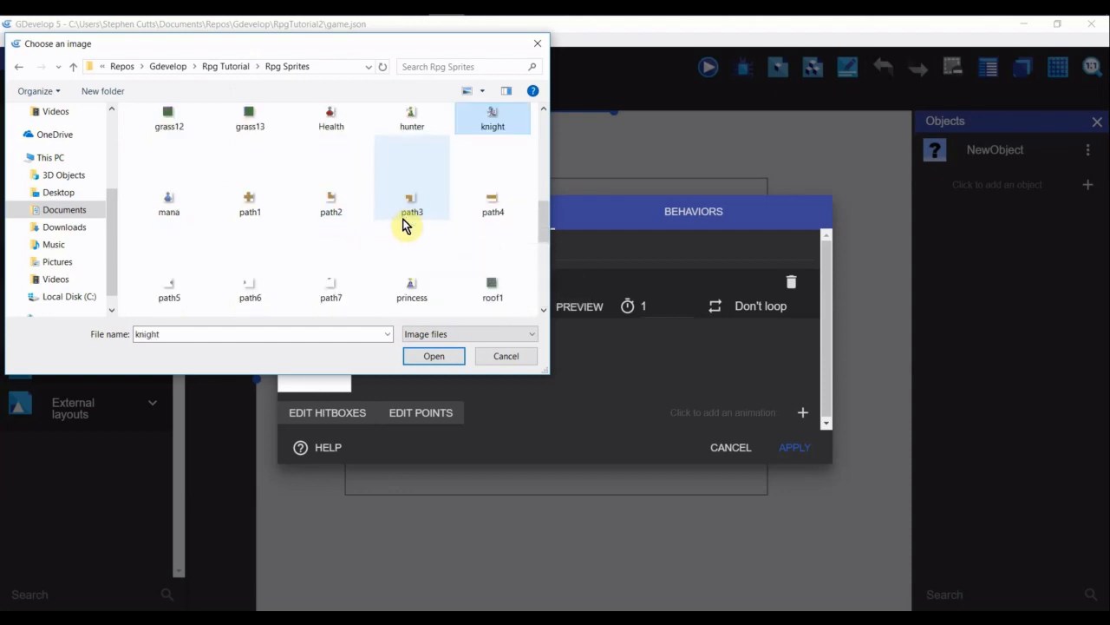
{"action": "left_click", "coordinate": [492, 127]}
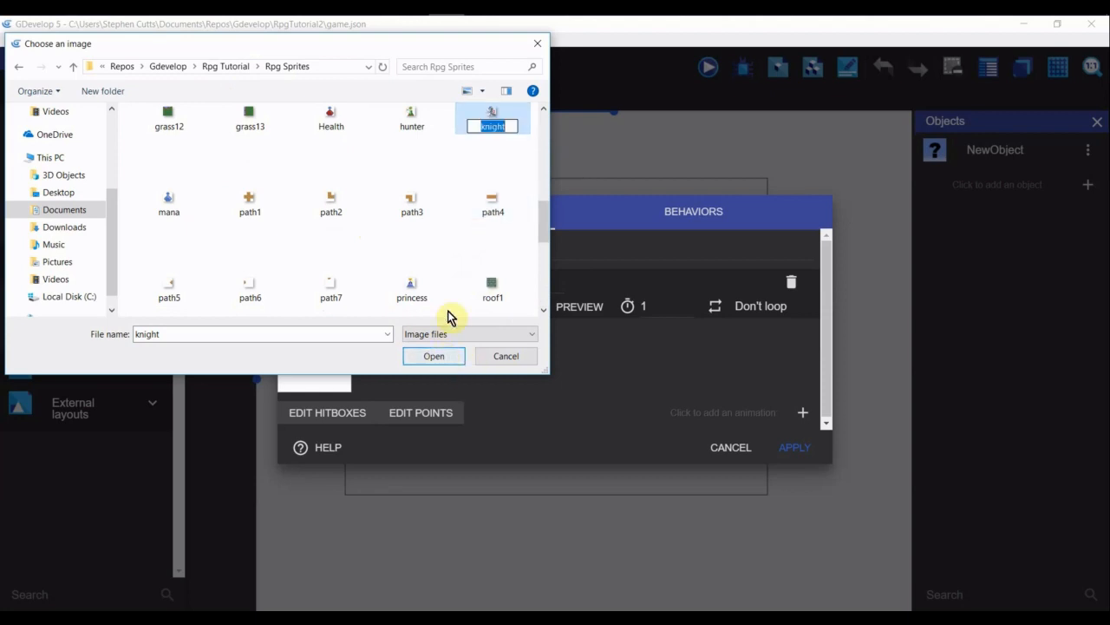
{"action": "left_click", "coordinate": [494, 116]}
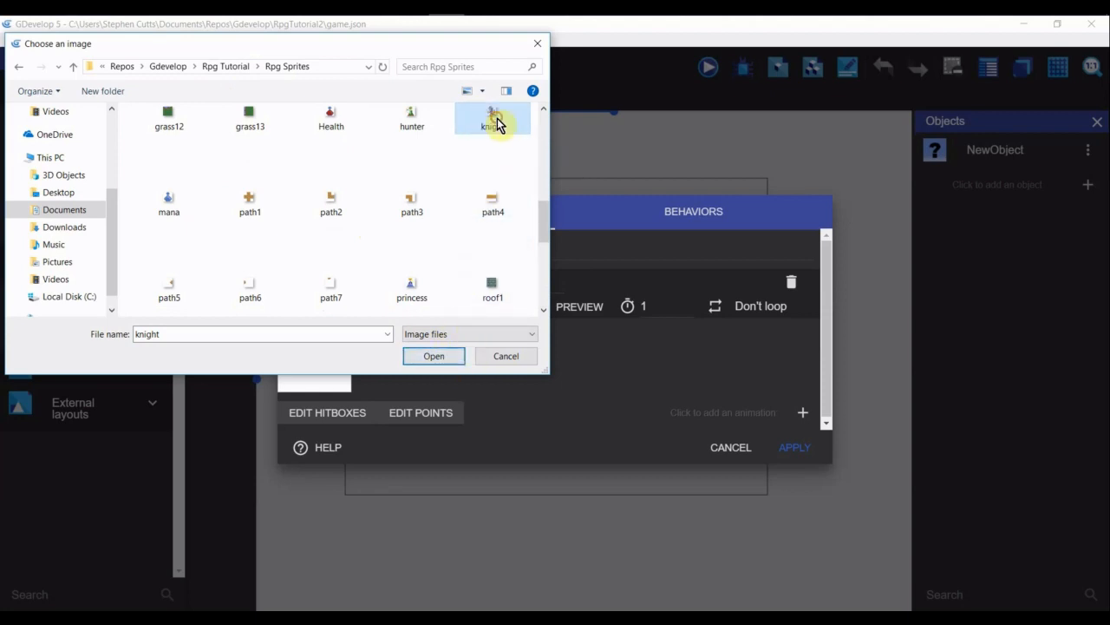
{"action": "left_click", "coordinate": [442, 357]}
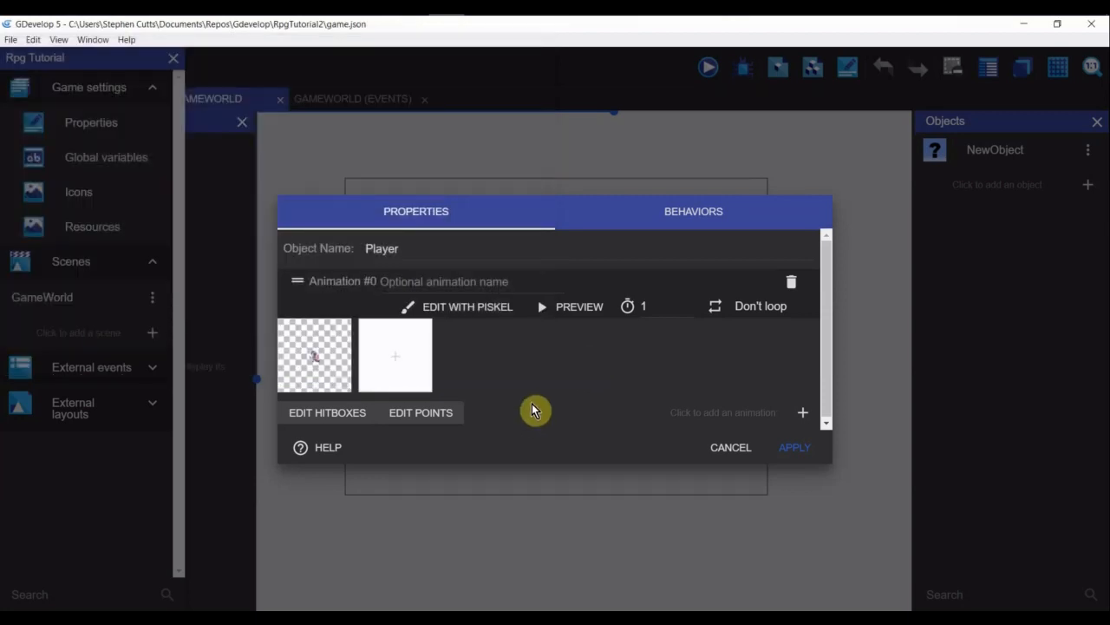
{"action": "left_click", "coordinate": [800, 449]}
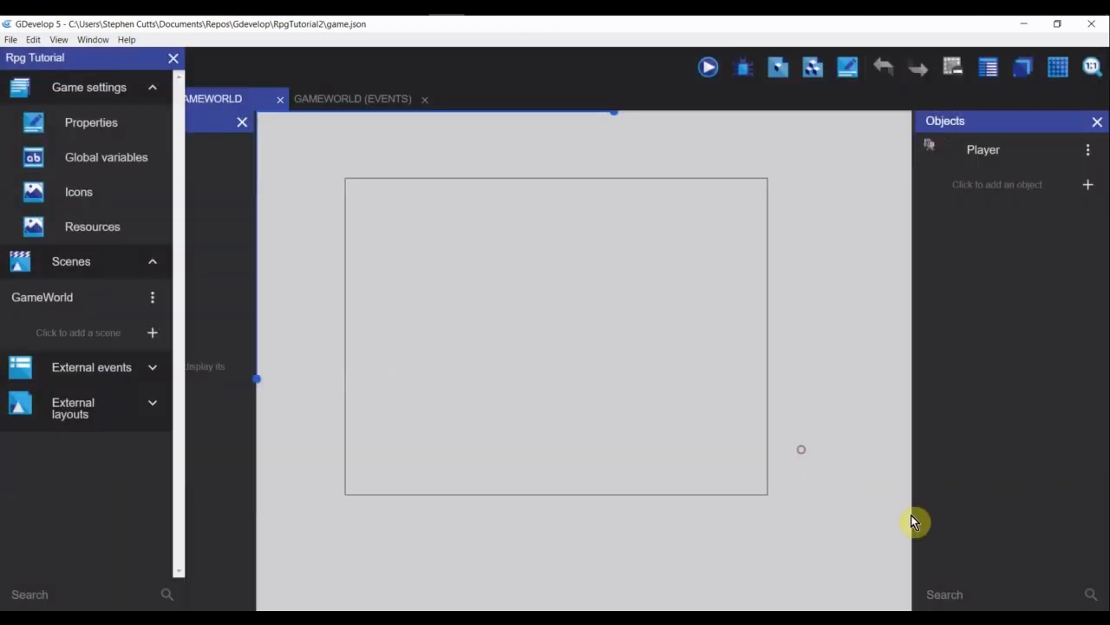
Place one instance of the Player object in the left part of the scene.
{"action": "left_click", "coordinate": [960, 153]}
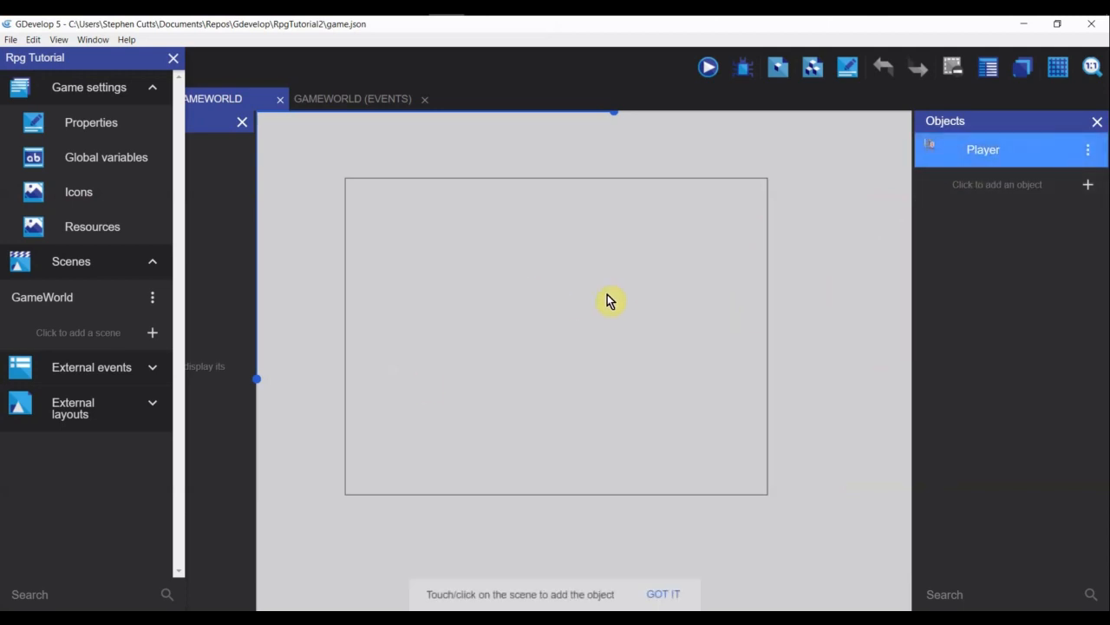
{"action": "left_click", "coordinate": [449, 301]}
{"action": "scroll", "coordinate": [486, 381], "scroll_direction": "up", "scroll_amount": 2}
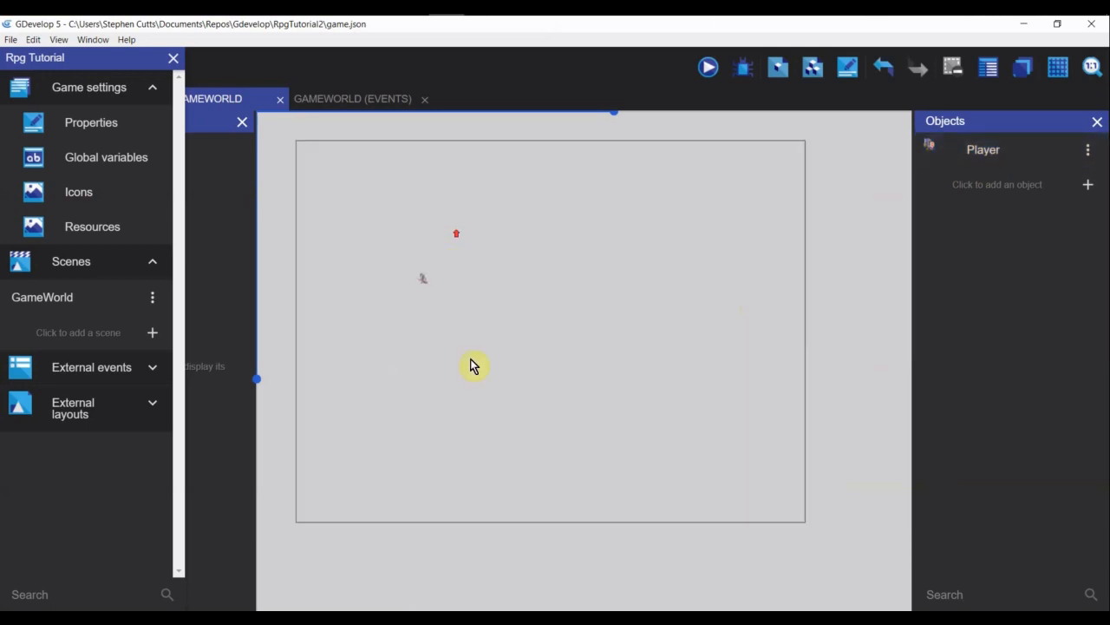
Add another Sprite object and name it Sheep.
{"action": "left_click", "coordinate": [1041, 189]}
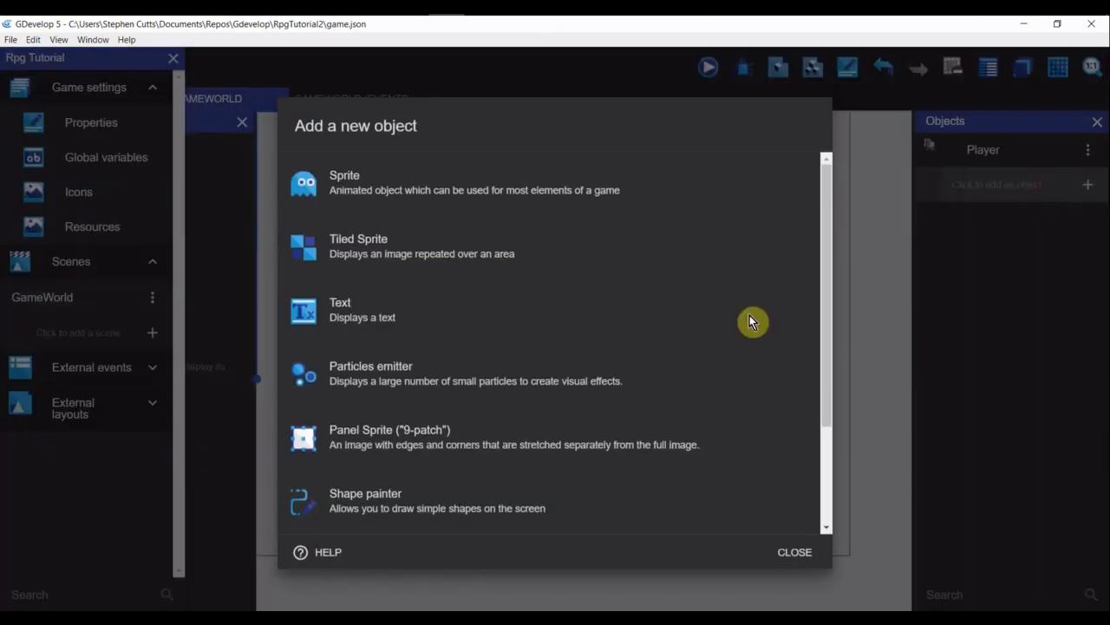
{"action": "left_click", "coordinate": [413, 207]}
{"action": "left_click_drag", "start_coordinate": [437, 310], "coordinate": [260, 306]}
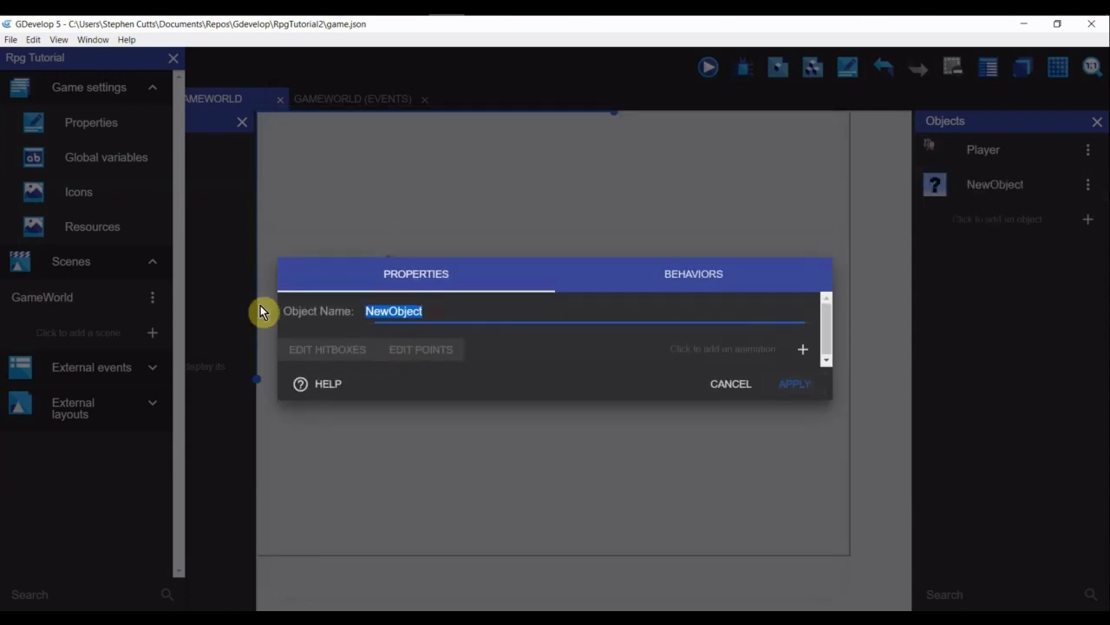
{"action": "type", "text": "Sheep"}
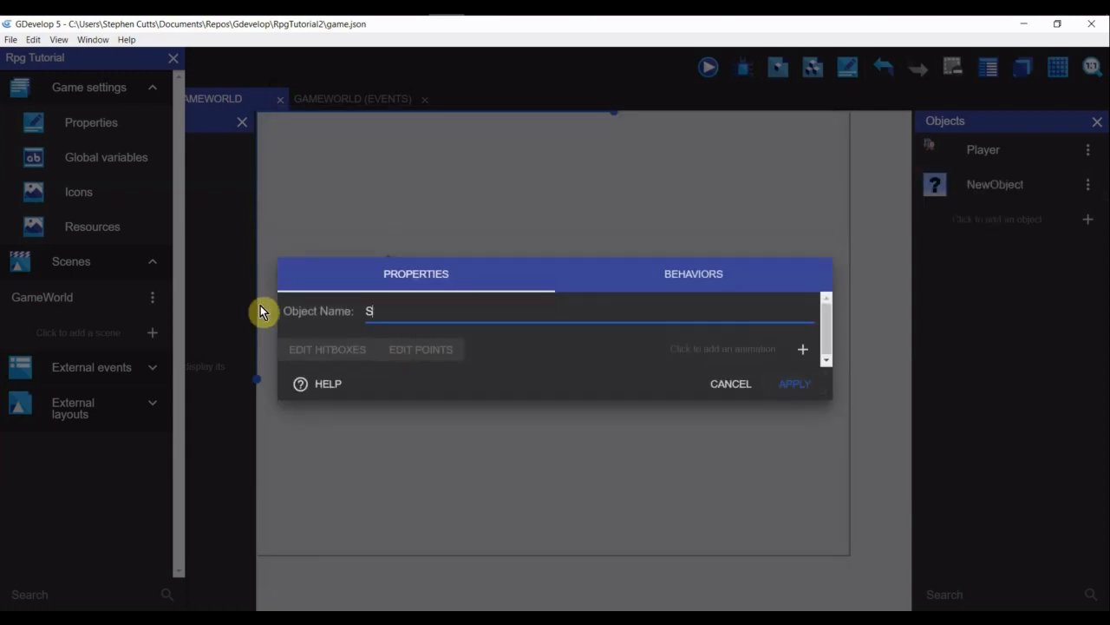
Add an animation to the Sheep object and browse to Rpg Tutorial's Rpg Sprites folder for its first frame.
{"action": "left_click", "coordinate": [804, 354]}
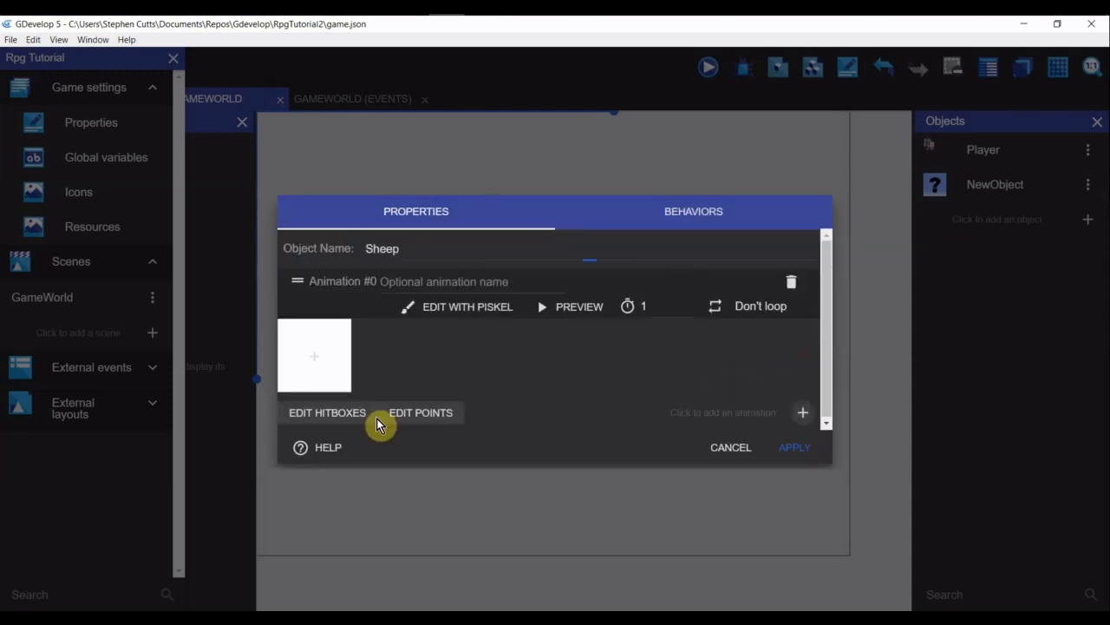
{"action": "left_click", "coordinate": [313, 360]}
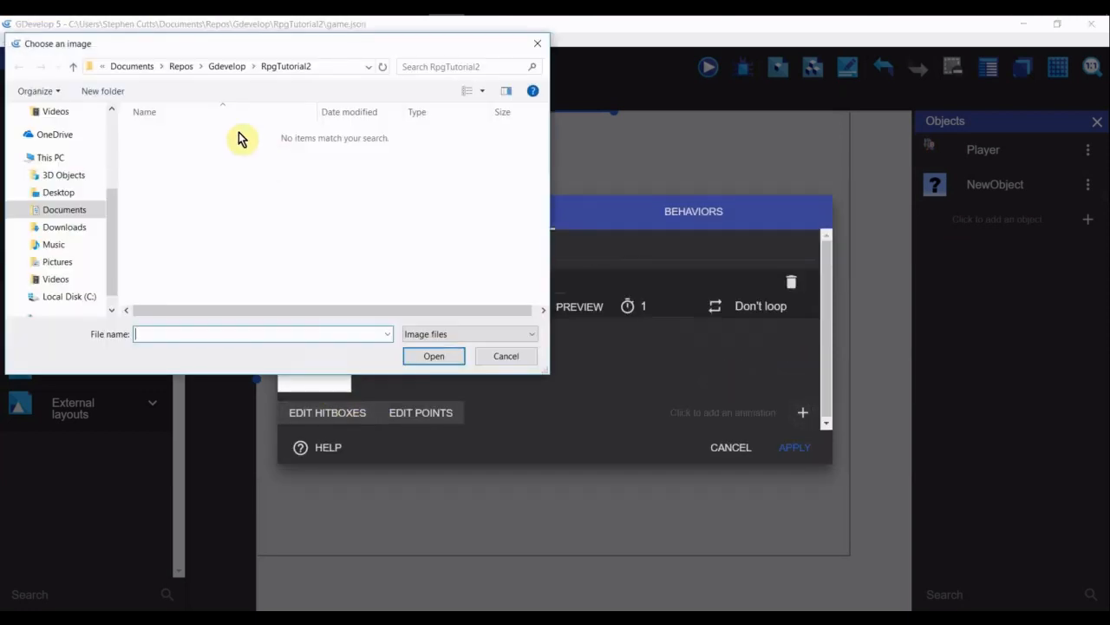
{"action": "left_click", "coordinate": [219, 70]}
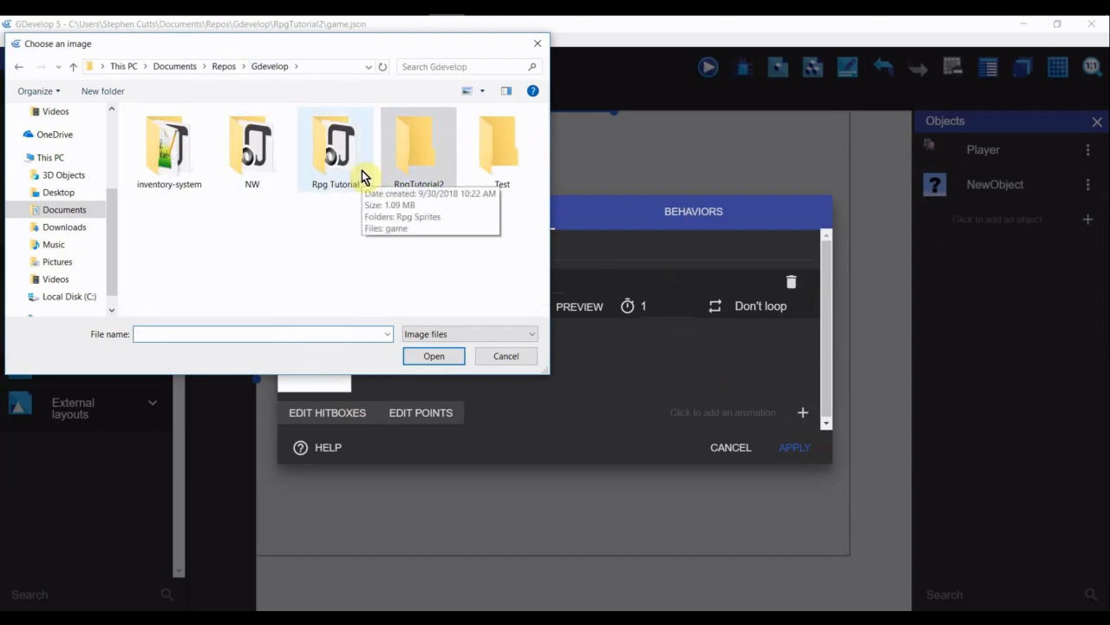
{"action": "left_click", "coordinate": [328, 169]}
{"action": "double_click", "coordinate": [327, 169]}
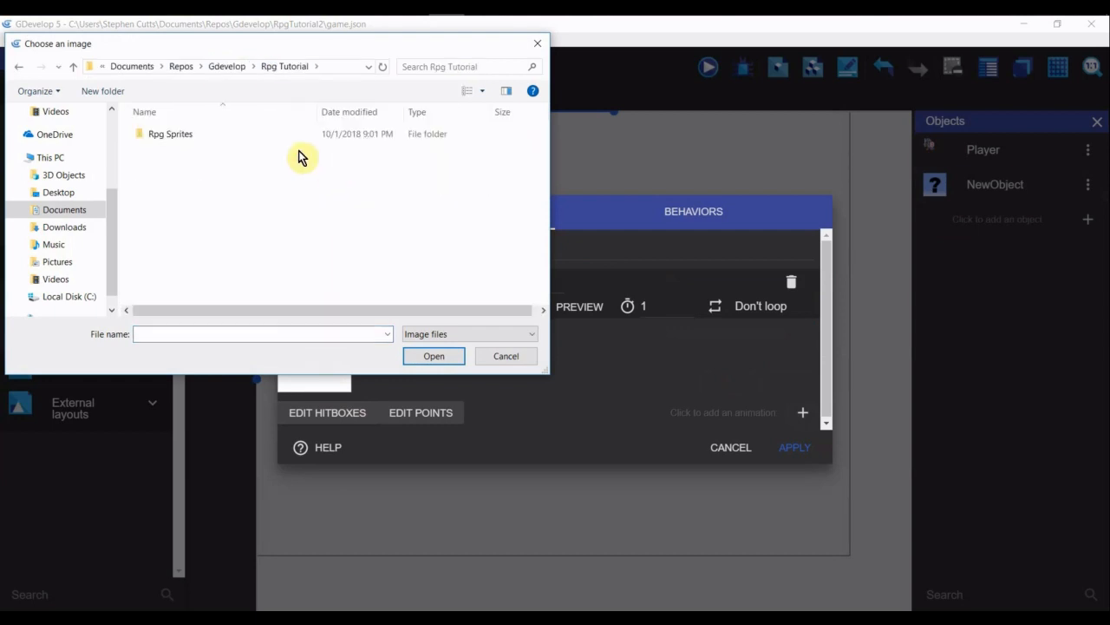
{"action": "double_click", "coordinate": [218, 137]}
Finish the Sheep object with the sheep image as its frame and place one instance to the right of the Player.
{"action": "scroll", "coordinate": [417, 244], "scroll_direction": "down", "scroll_amount": 1}
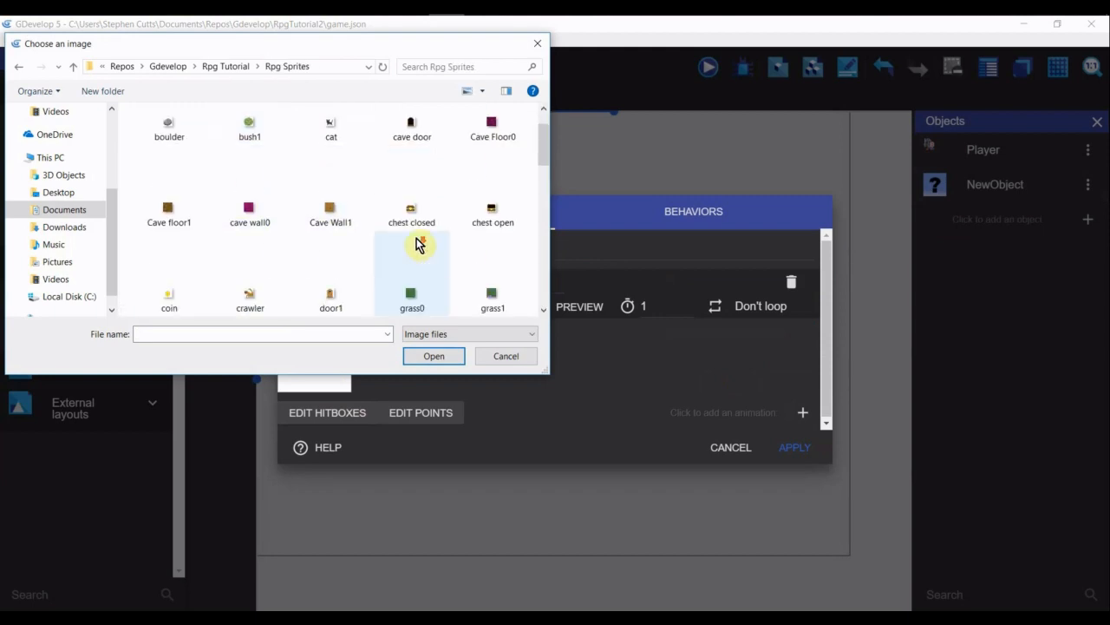
{"action": "scroll", "coordinate": [418, 243], "scroll_direction": "down", "scroll_amount": 2}
{"action": "type", "text": "sheep"}
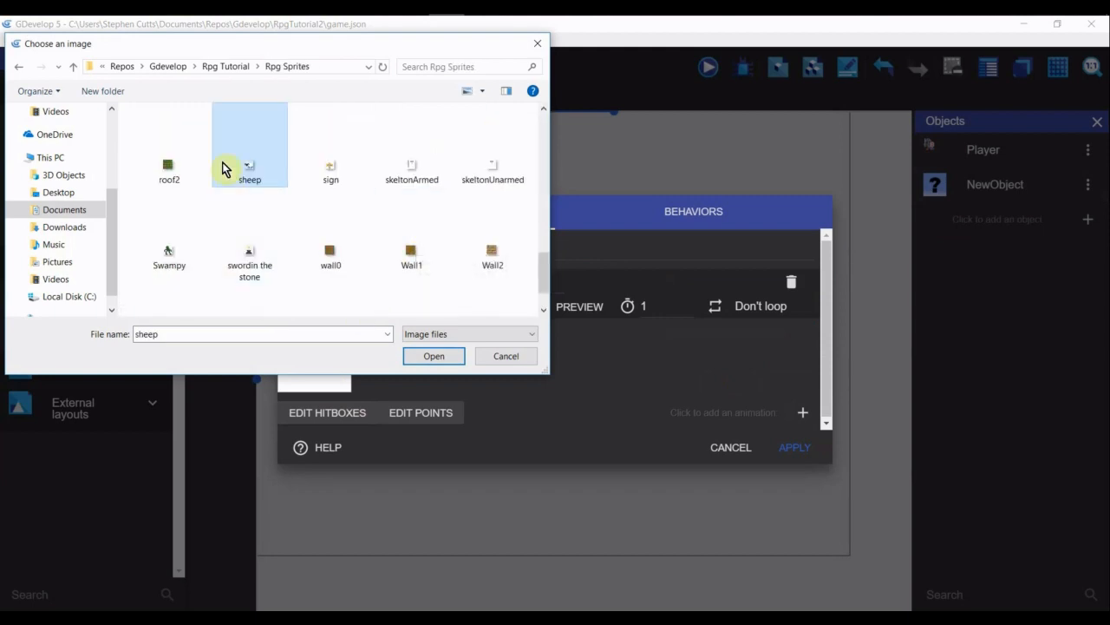
{"action": "left_click", "coordinate": [433, 356]}
{"action": "left_click", "coordinate": [791, 448]}
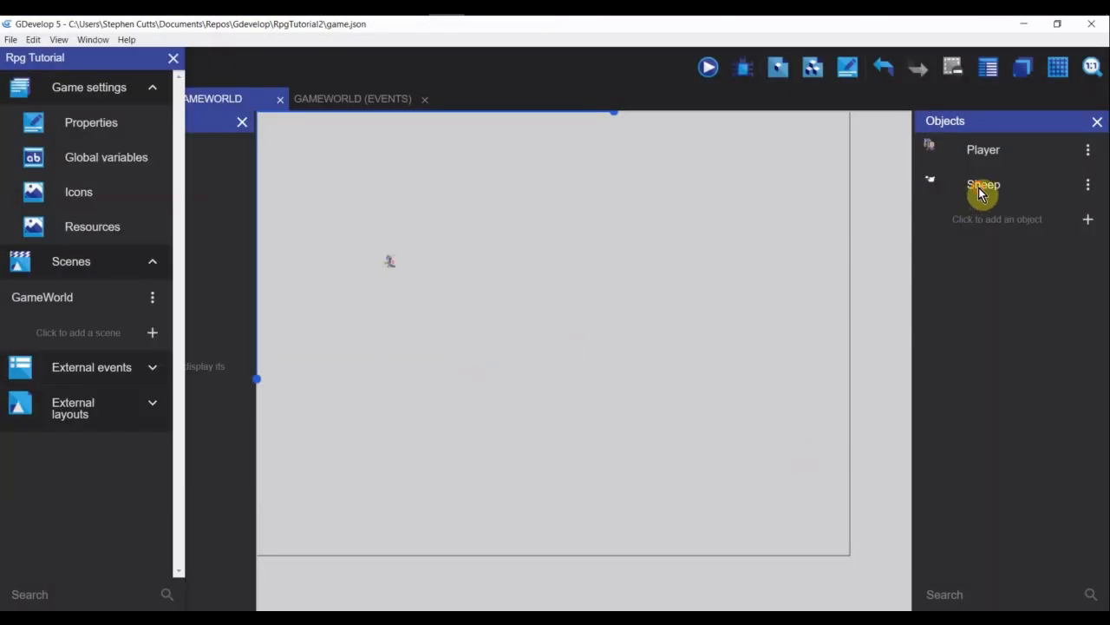
{"action": "left_click_drag", "start_coordinate": [983, 186], "coordinate": [572, 293]}
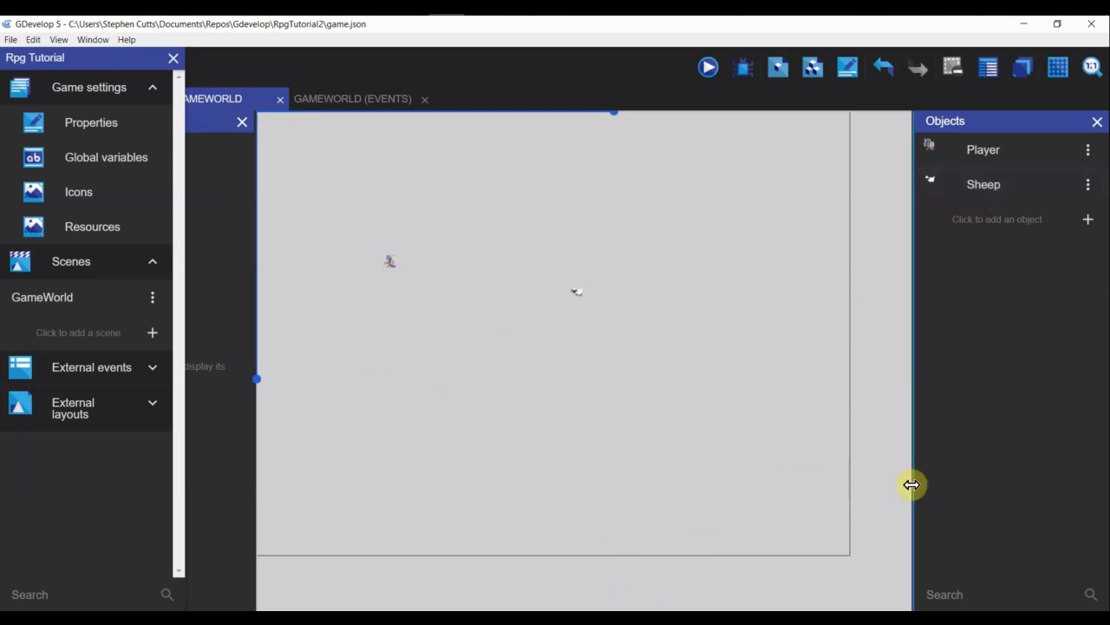
Add another Sprite object named Grass0 and apply it without an animation.
{"action": "left_click", "coordinate": [1027, 222]}
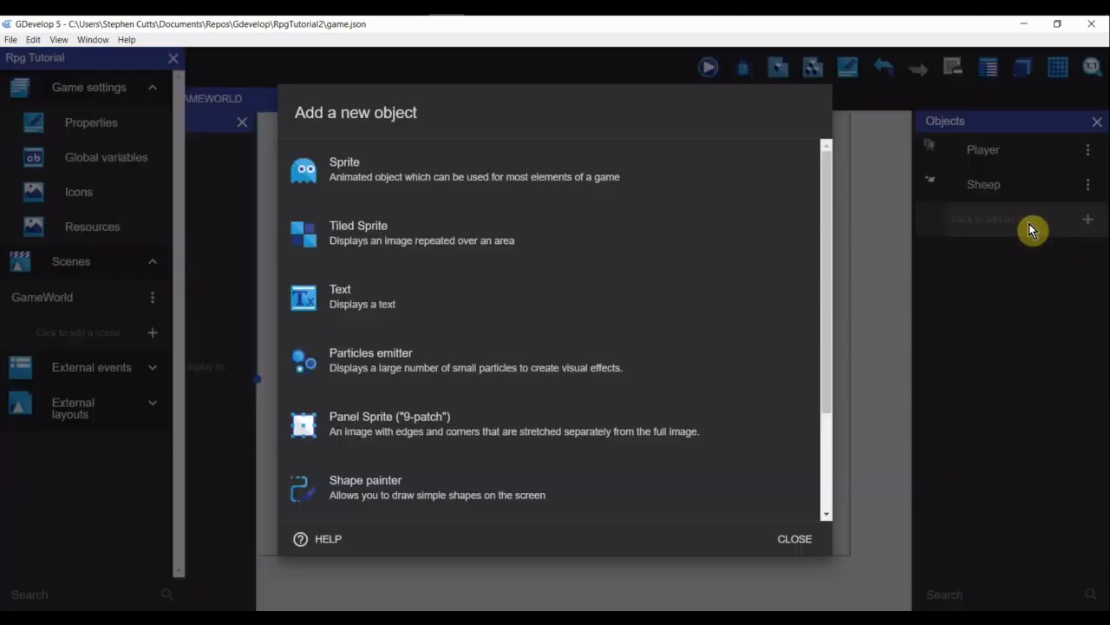
{"action": "left_click", "coordinate": [393, 188]}
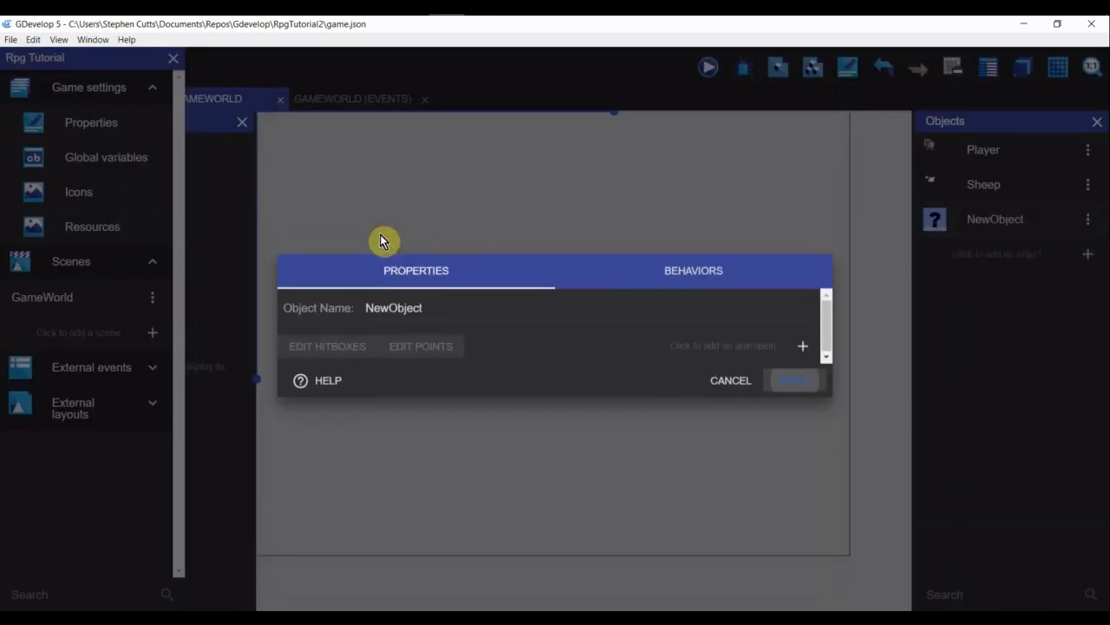
{"action": "left_click_drag", "start_coordinate": [426, 316], "coordinate": [321, 321]}
{"action": "type", "text": "Grass0"}
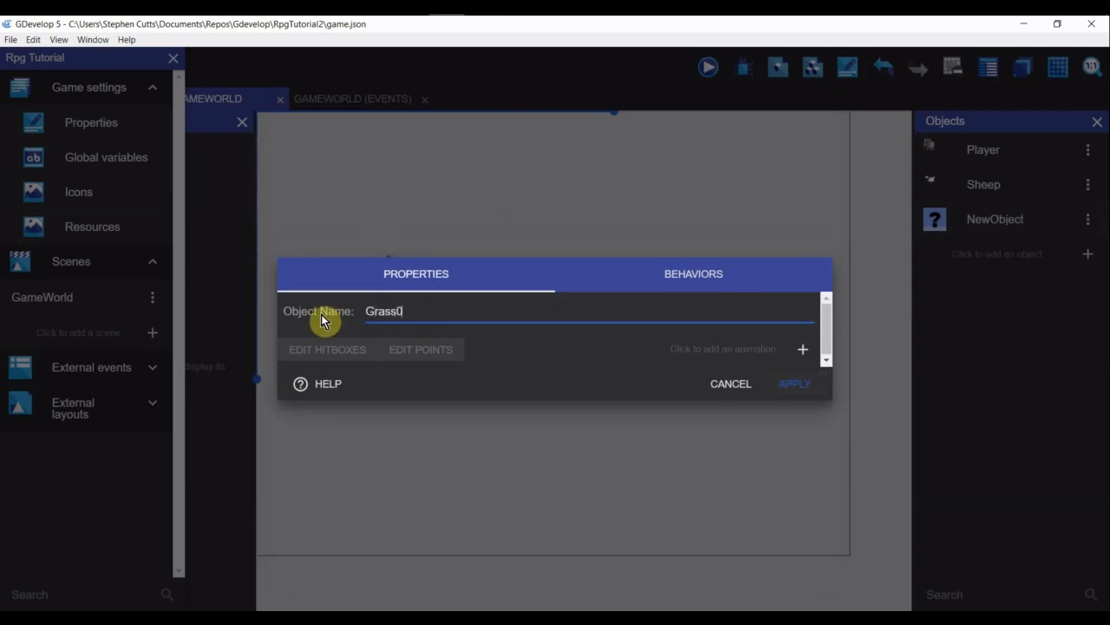
{"action": "left_click", "coordinate": [785, 386]}
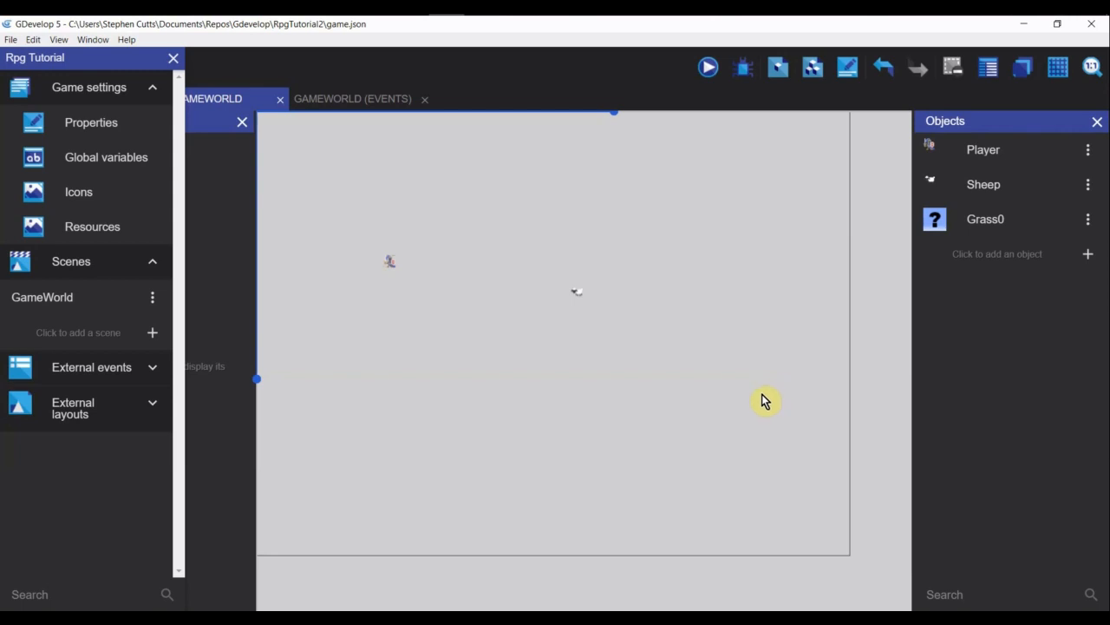
Give the Grass0 object an animation that uses the grass0 image from Rpg Tutorial's Rpg Sprites folder.
{"action": "left_click", "coordinate": [1088, 219]}
{"action": "left_click", "coordinate": [1060, 249]}
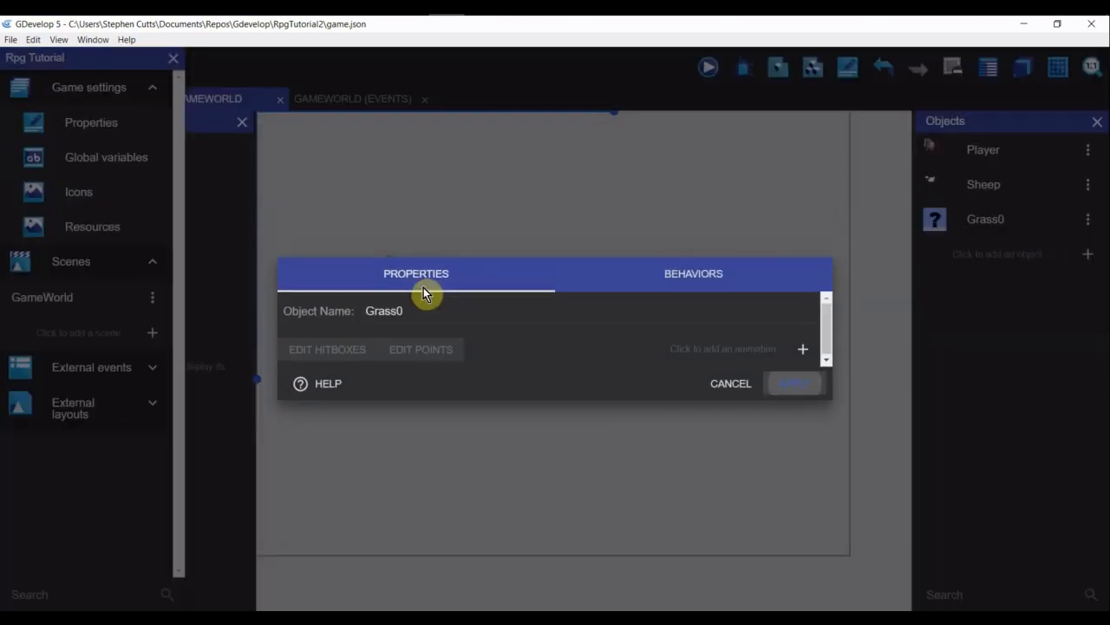
{"action": "left_click", "coordinate": [801, 351]}
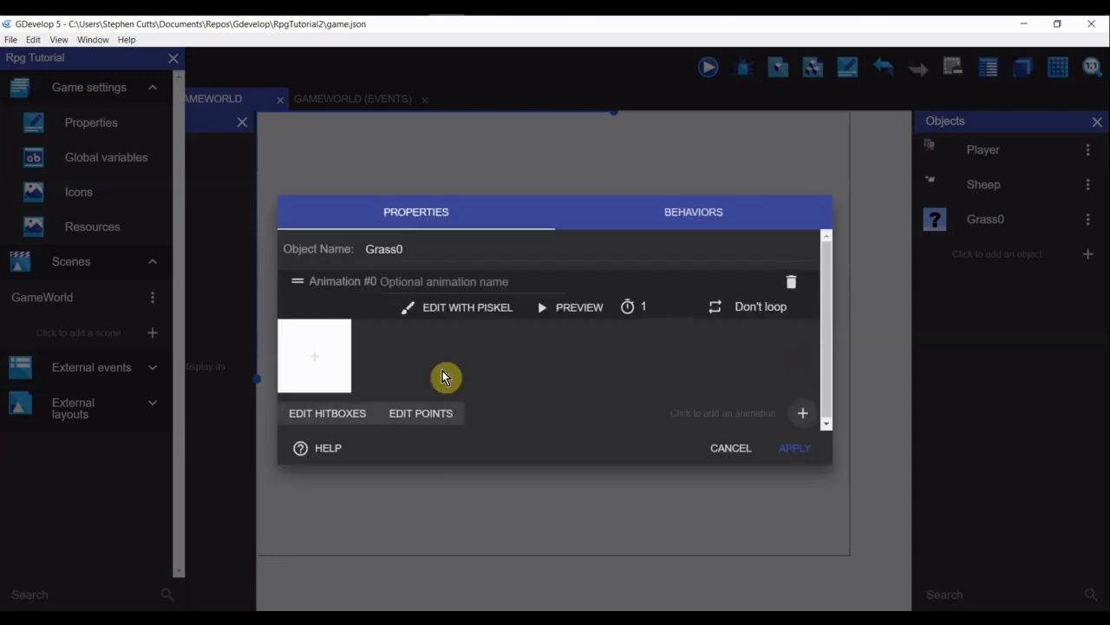
{"action": "left_click", "coordinate": [315, 362]}
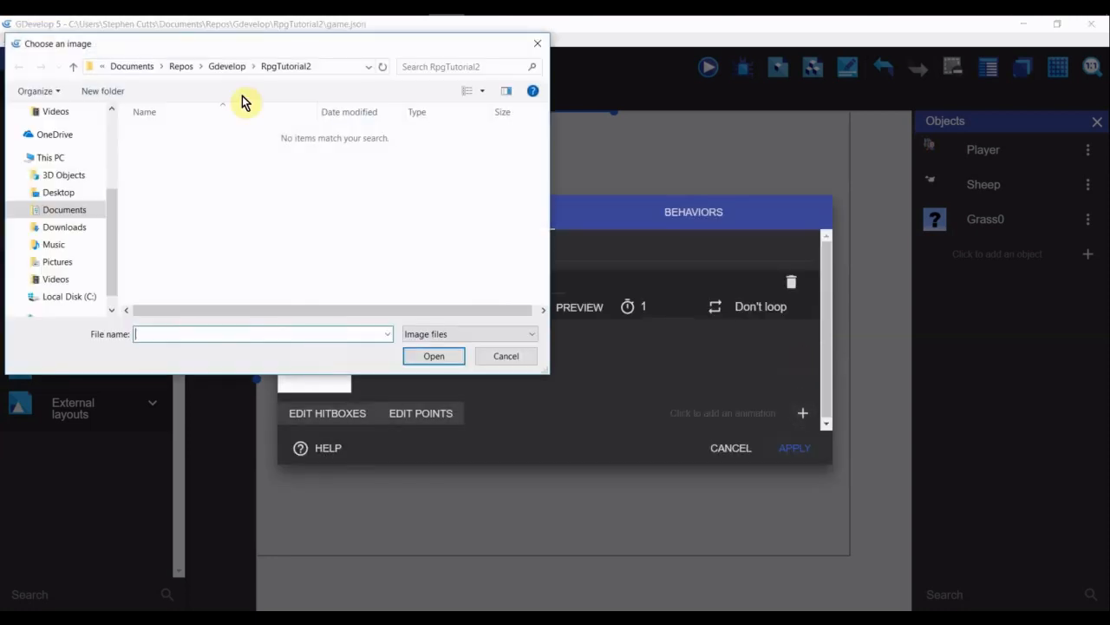
{"action": "left_click", "coordinate": [227, 67]}
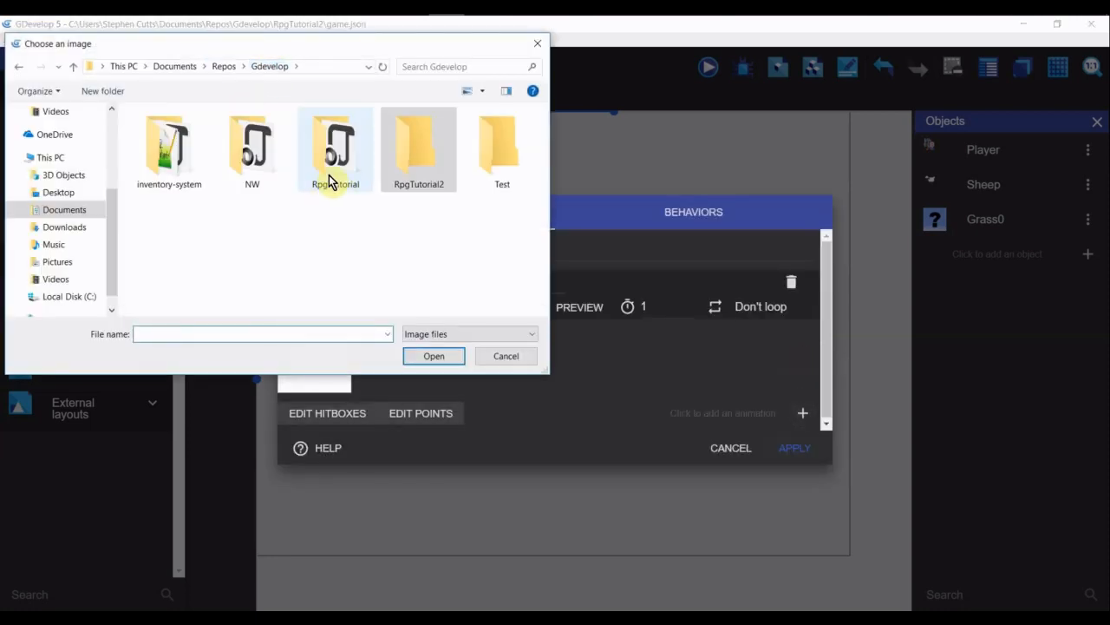
{"action": "double_click", "coordinate": [329, 164]}
{"action": "double_click", "coordinate": [173, 133]}
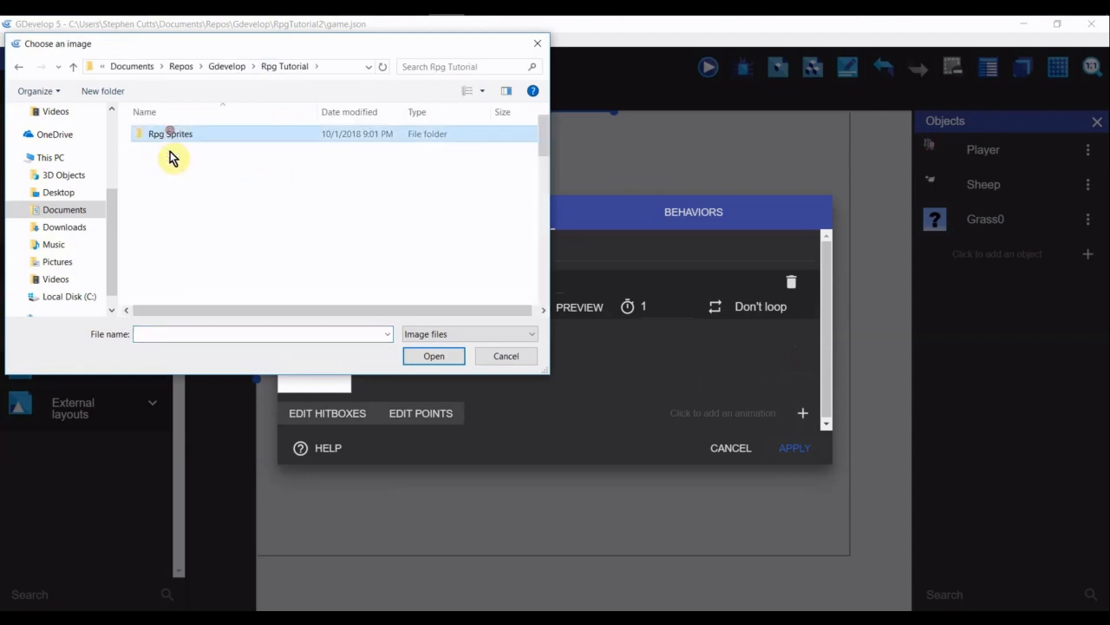
{"action": "key", "text": "g"}
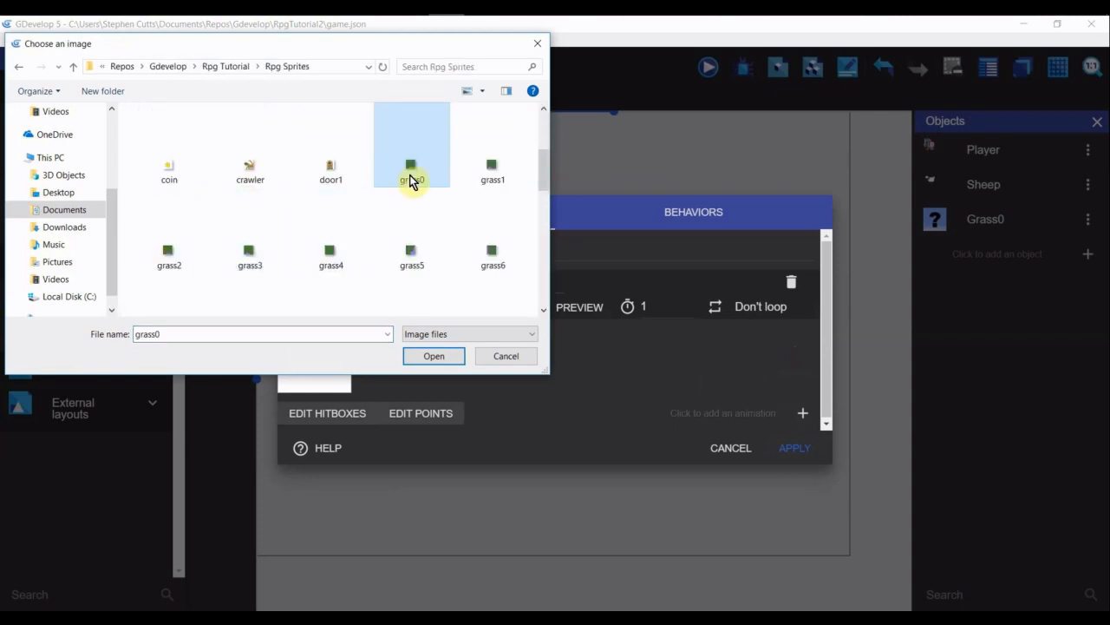
{"action": "left_click", "coordinate": [430, 356]}
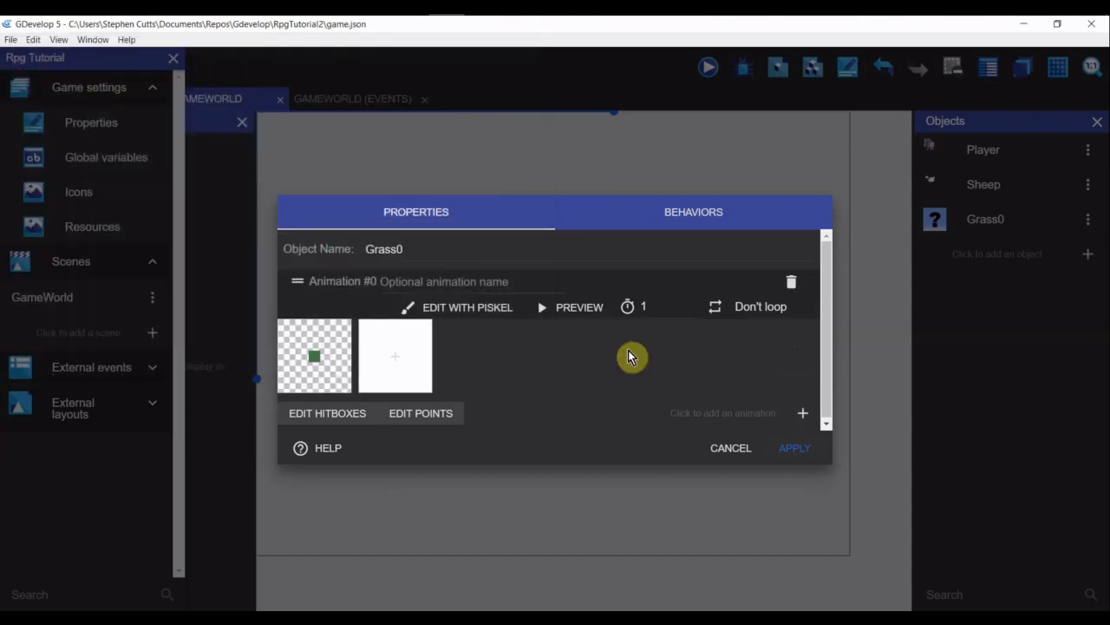
{"action": "left_click", "coordinate": [790, 449]}
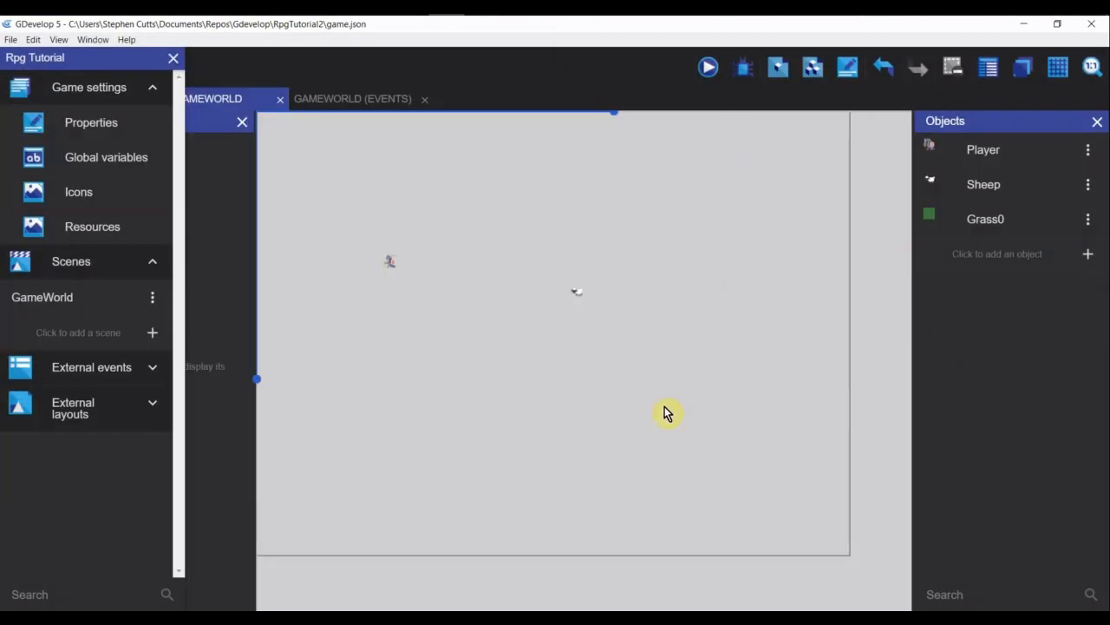
Place one Grass0 tile in the scene just above the sheep.
{"action": "left_click", "coordinate": [936, 221]}
{"action": "left_click", "coordinate": [581, 222]}
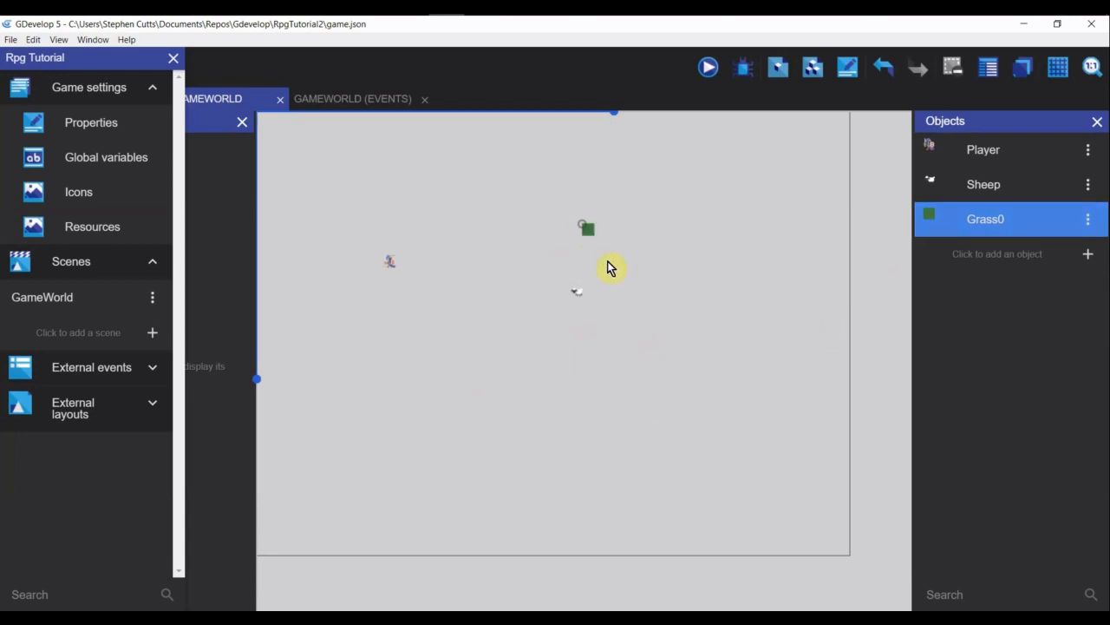
{"action": "scroll", "coordinate": [612, 299], "scroll_direction": "up", "scroll_amount": 2}
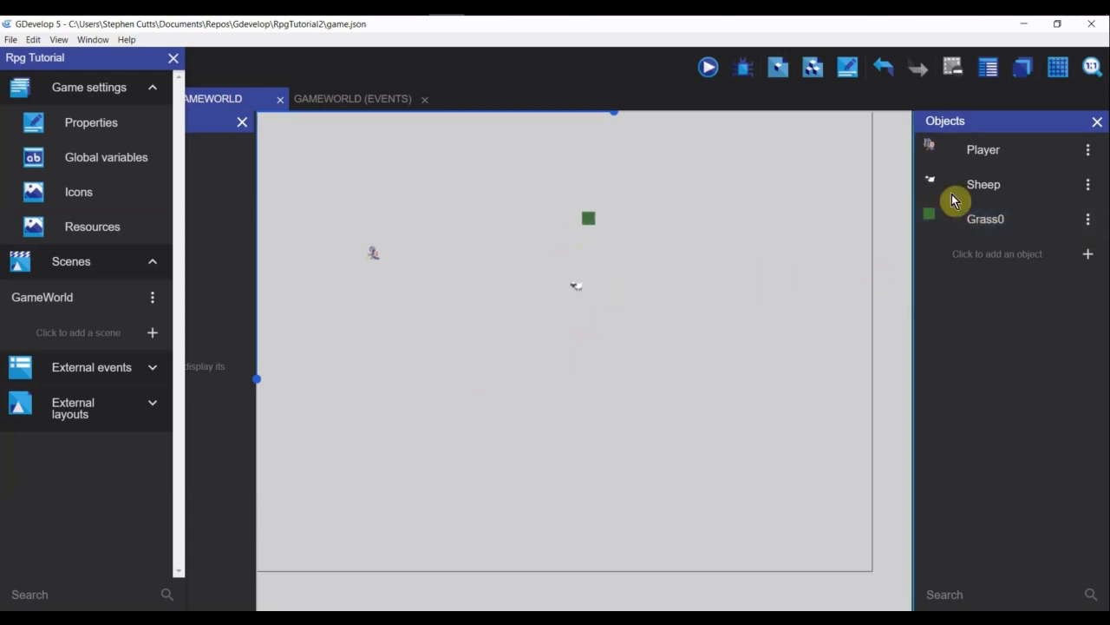
{"action": "scroll", "coordinate": [713, 249], "scroll_direction": "down", "scroll_amount": 1}
{"action": "scroll", "coordinate": [679, 282], "scroll_direction": "down", "scroll_amount": 1}
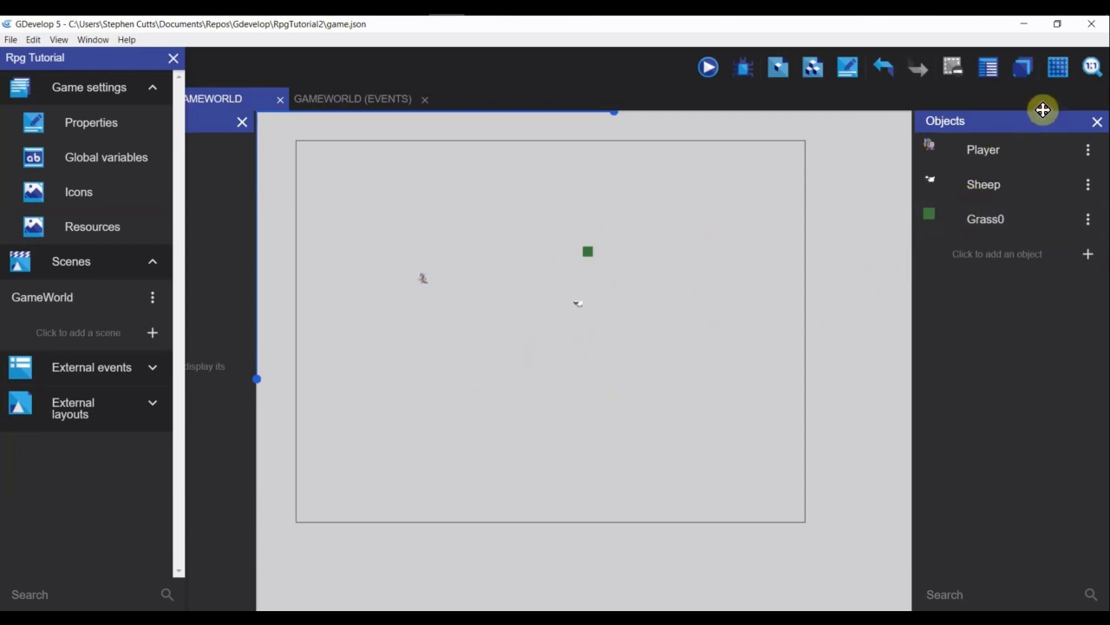
Show the scene grid and set its cell width and height to 16 pixels.
{"action": "left_click", "coordinate": [1059, 68]}
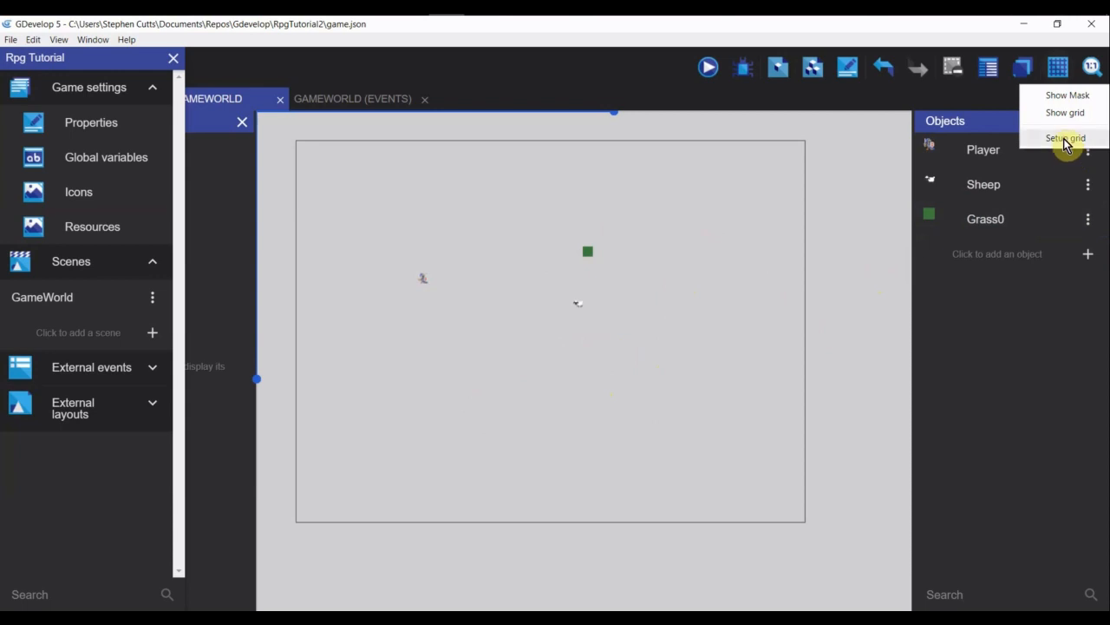
{"action": "left_click", "coordinate": [1062, 112]}
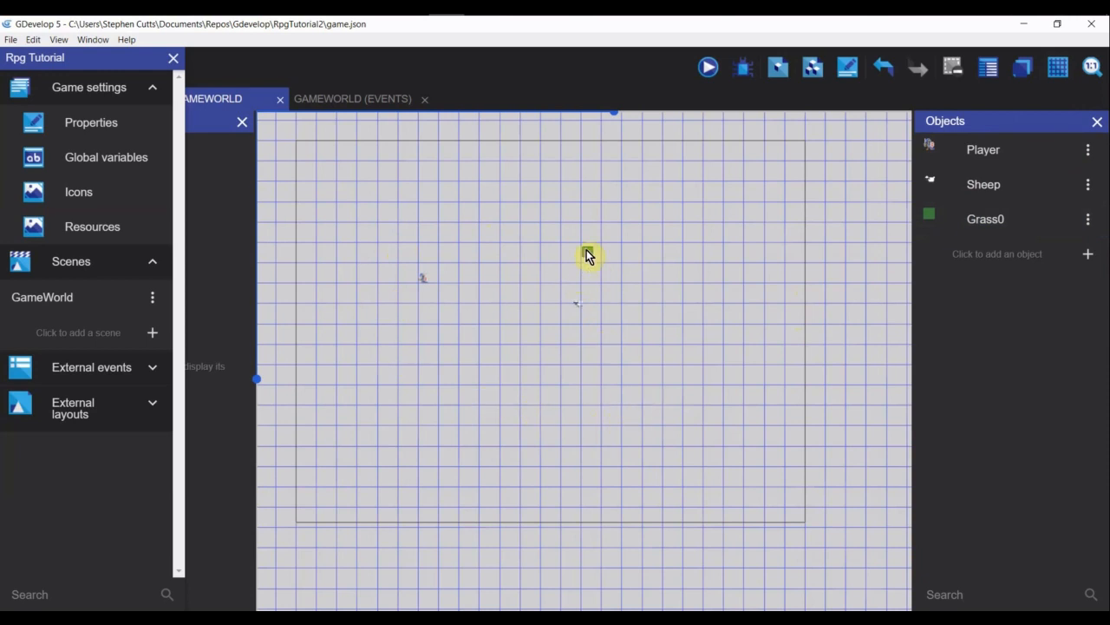
{"action": "left_click", "coordinate": [1058, 74]}
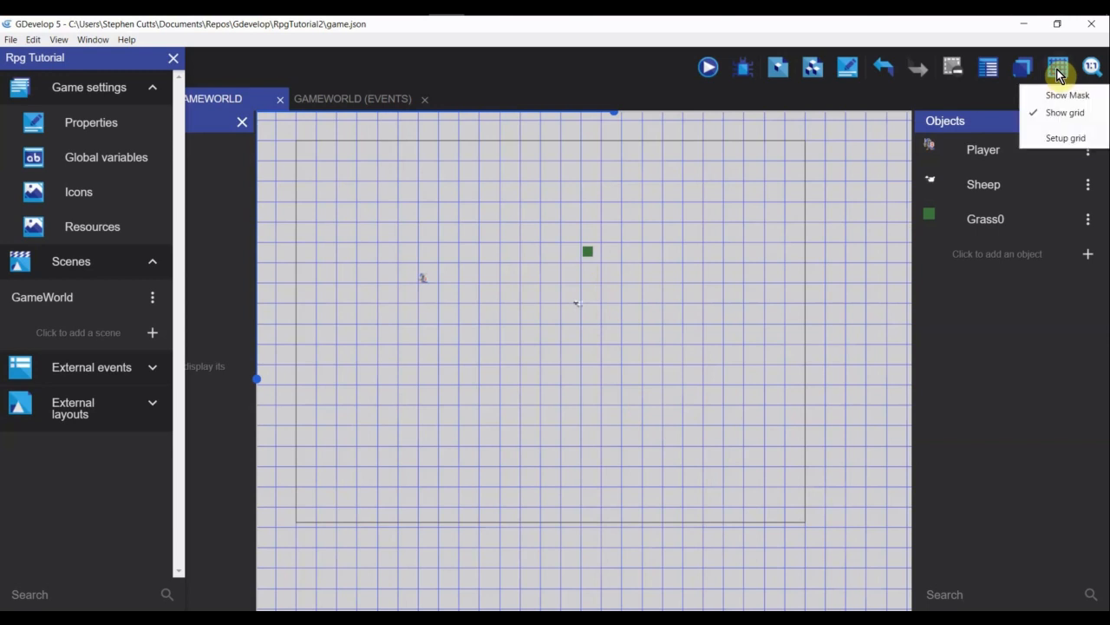
{"action": "left_click", "coordinate": [1072, 138]}
{"action": "double_click", "coordinate": [503, 295]}
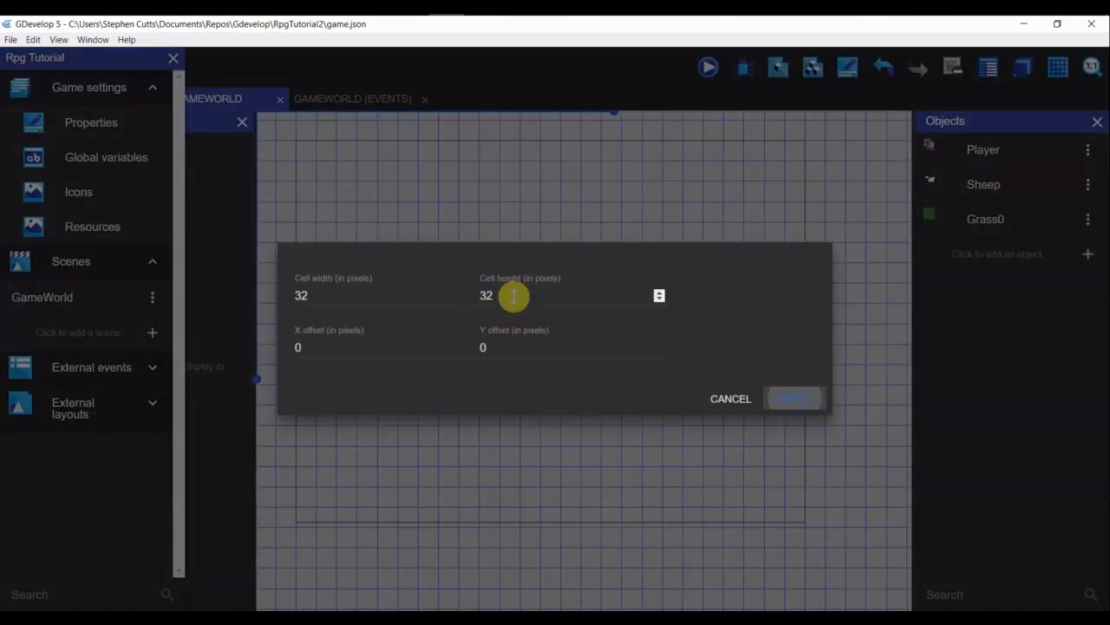
{"action": "type", "text": "16"}
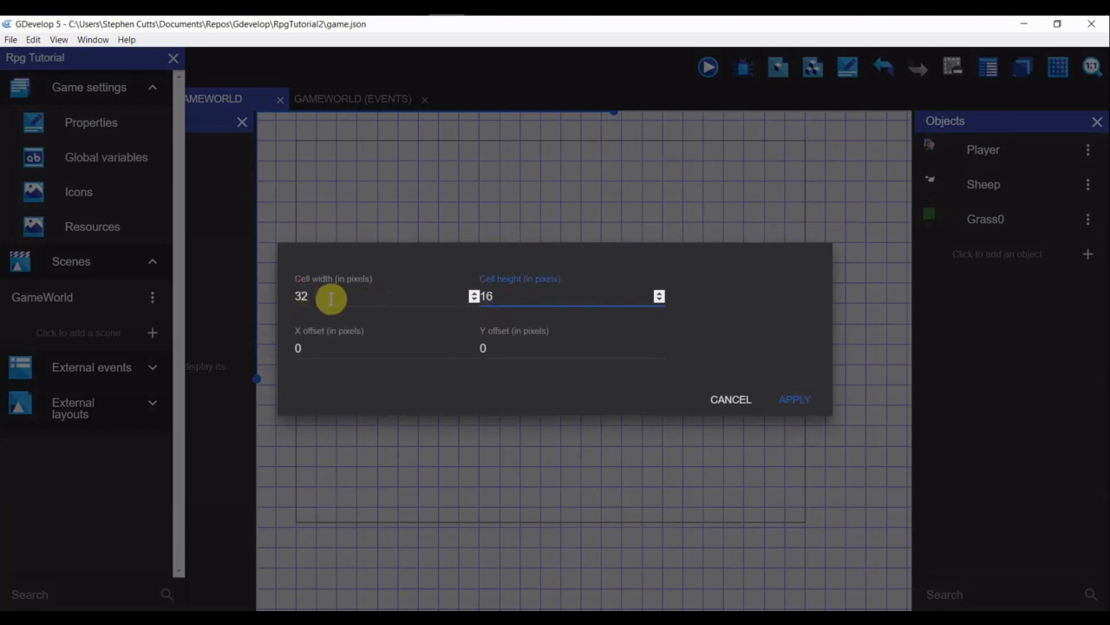
{"action": "left_click_drag", "start_coordinate": [330, 299], "coordinate": [235, 298]}
{"action": "type", "text": "16"}
{"action": "left_click", "coordinate": [803, 399]}
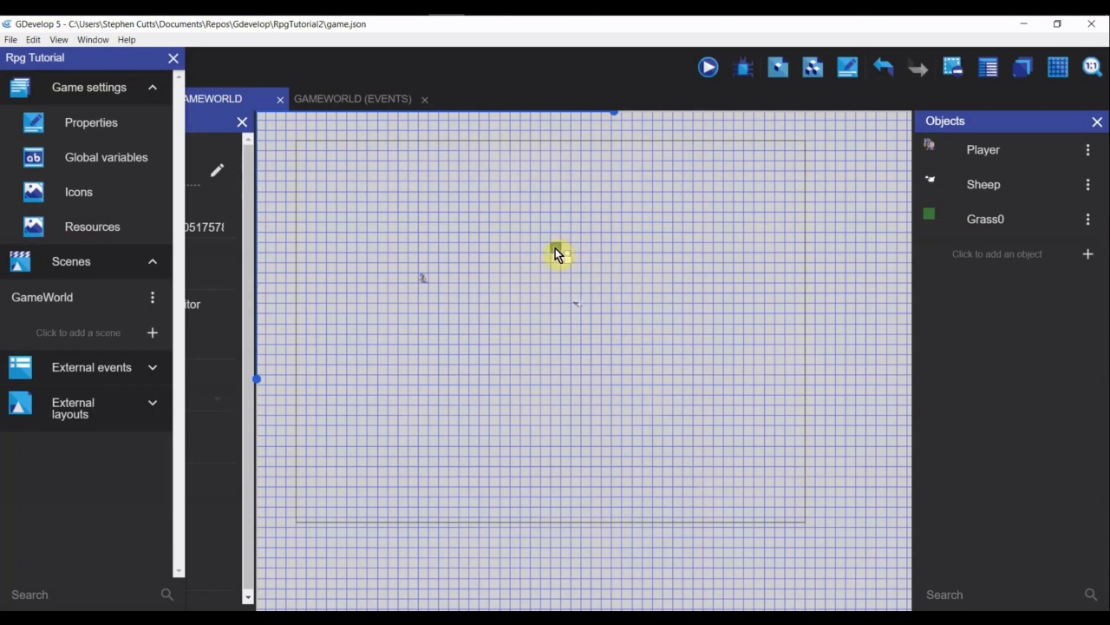
Paste a copy of the Grass0 tile and snap it directly beside the first one.
{"action": "scroll", "coordinate": [567, 278], "scroll_direction": "up", "scroll_amount": 3}
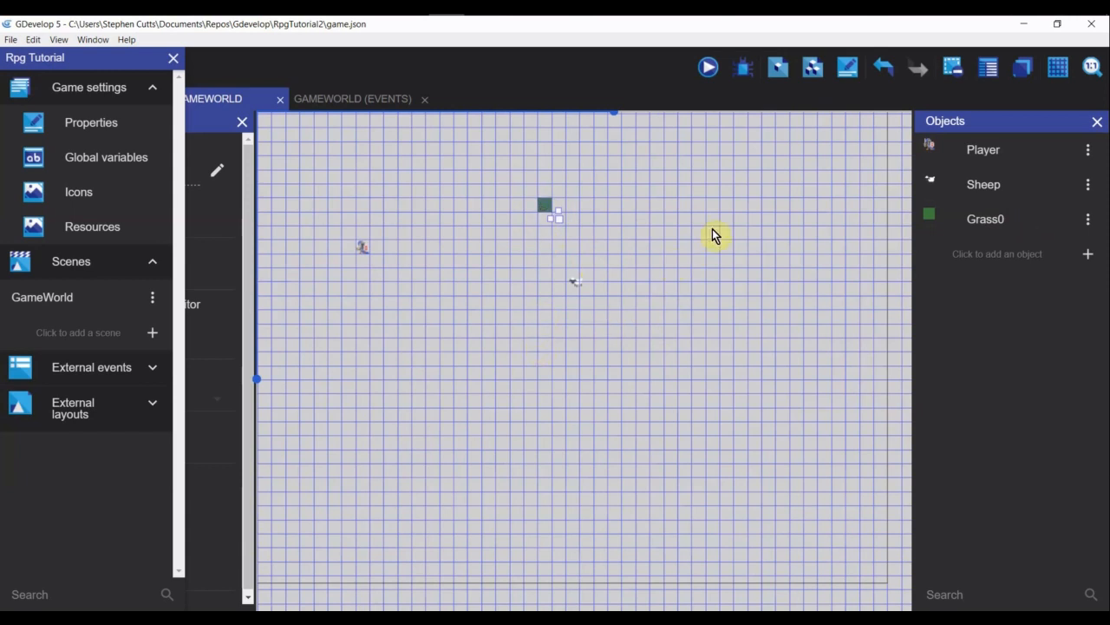
{"action": "scroll", "coordinate": [638, 226], "scroll_direction": "down", "scroll_amount": 1}
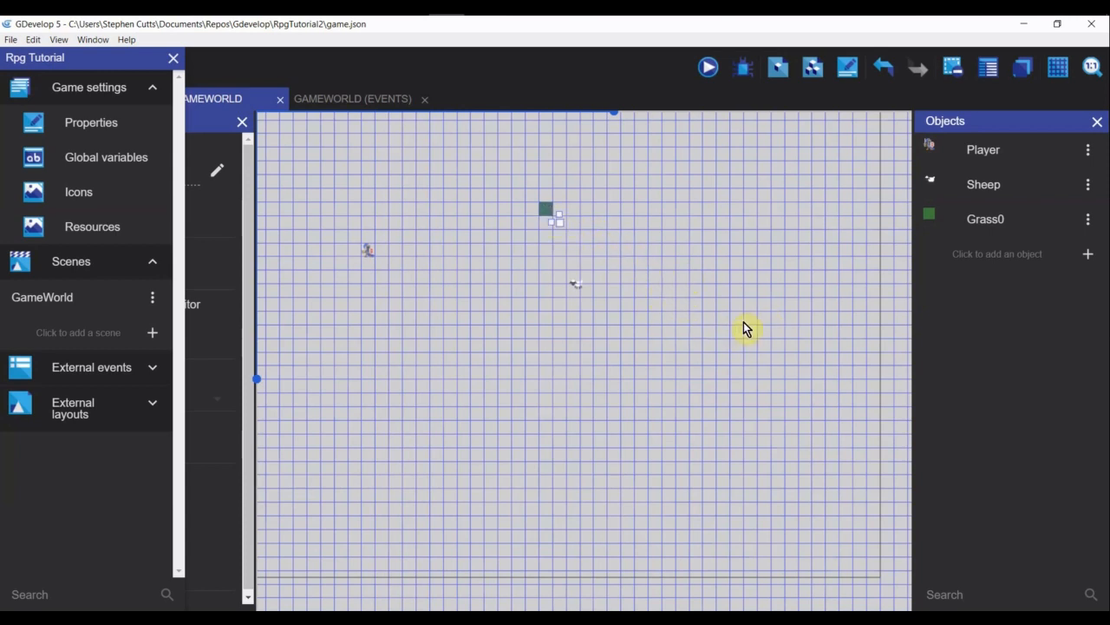
{"action": "key", "text": "ctrl+v"}
{"action": "left_click_drag", "start_coordinate": [757, 198], "coordinate": [543, 222]}
{"action": "scroll", "coordinate": [543, 225], "scroll_direction": "up", "scroll_amount": 6}
{"action": "middle_click_drag", "start_coordinate": [541, 273], "coordinate": [553, 395]}
{"action": "scroll", "coordinate": [527, 328], "scroll_direction": "up", "scroll_amount": 5}
Copy the pair of grass tiles and attach one copy at each end to make a row of six.
{"action": "left_click_drag", "start_coordinate": [482, 254], "coordinate": [592, 307]}
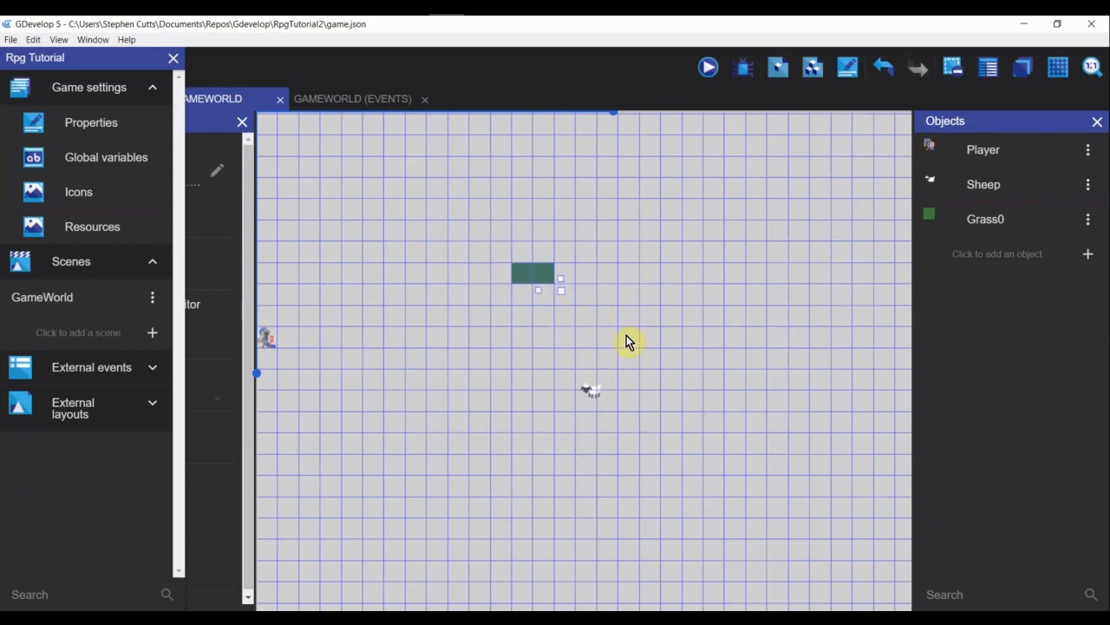
{"action": "key", "text": "ctrl+v"}
{"action": "left_click_drag", "start_coordinate": [601, 232], "coordinate": [739, 323]}
{"action": "left_click_drag", "start_coordinate": [646, 271], "coordinate": [593, 277]}
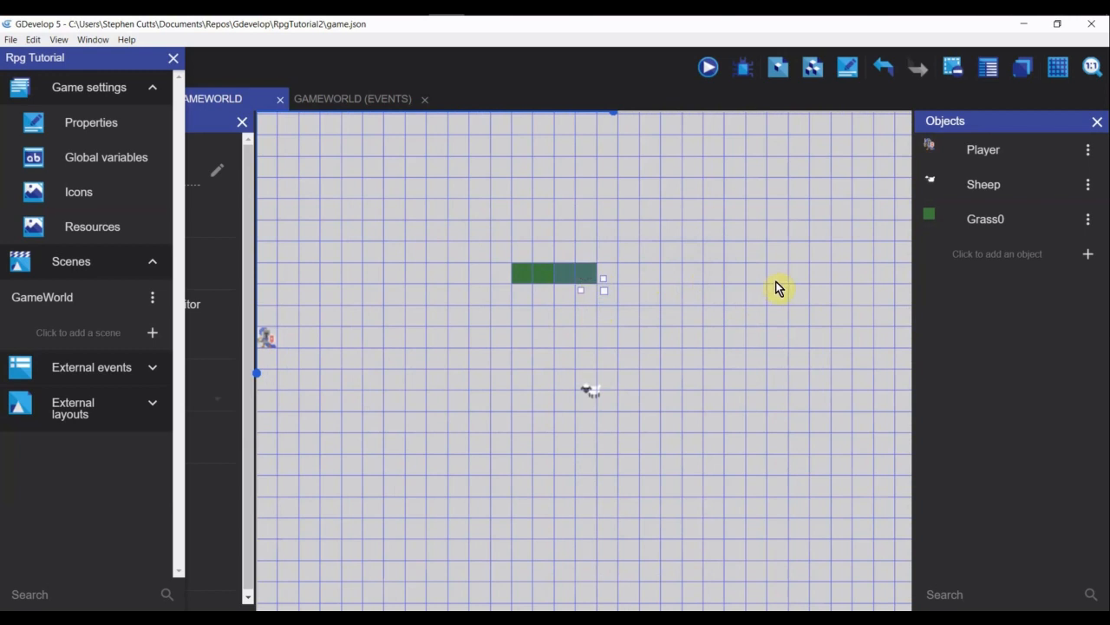
{"action": "key", "text": "ctrl+v"}
{"action": "left_click_drag", "start_coordinate": [634, 187], "coordinate": [511, 269]}
Copy the row of six grass tiles and snap the copy directly above it to form a second row.
{"action": "left_click_drag", "start_coordinate": [445, 240], "coordinate": [639, 305]}
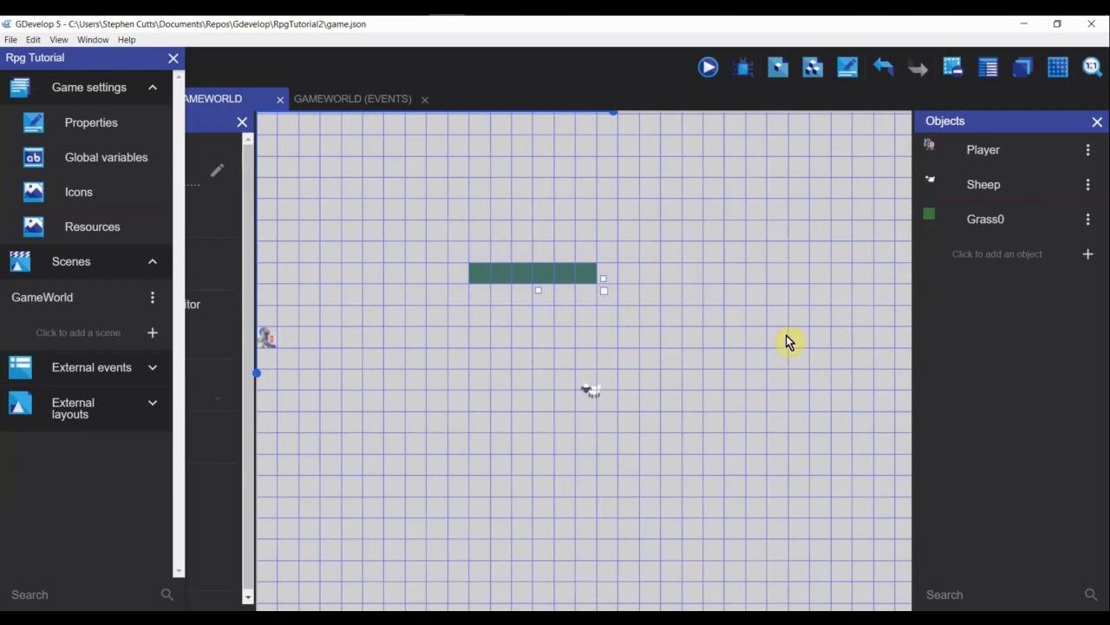
{"action": "key", "text": "ctrl+v"}
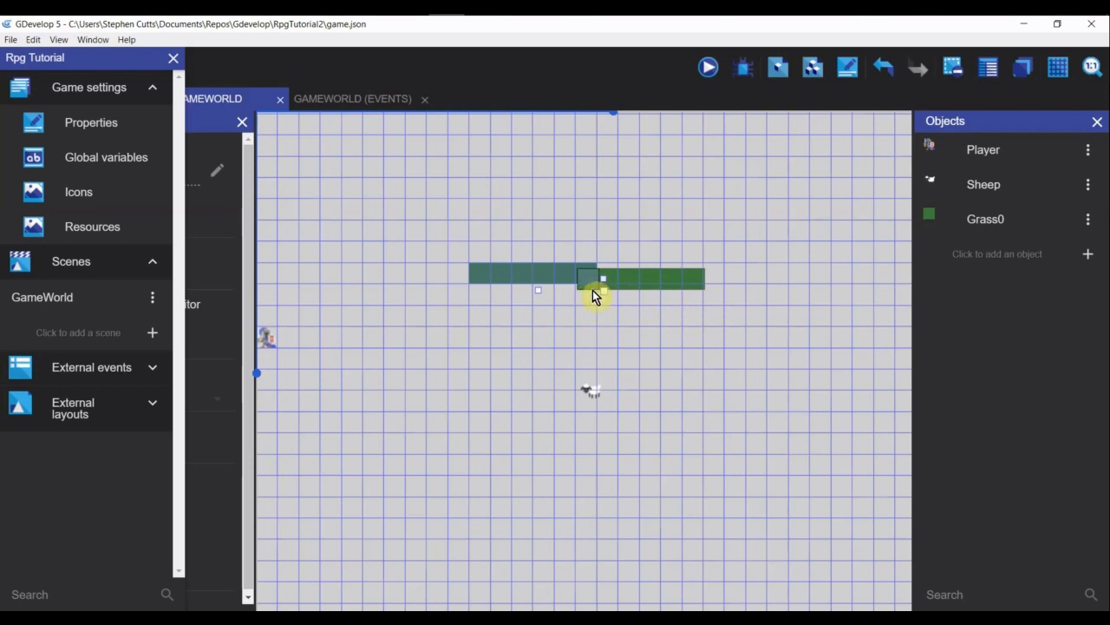
{"action": "left_click_drag", "start_coordinate": [596, 290], "coordinate": [691, 277]}
{"action": "left_click", "coordinate": [640, 278]}
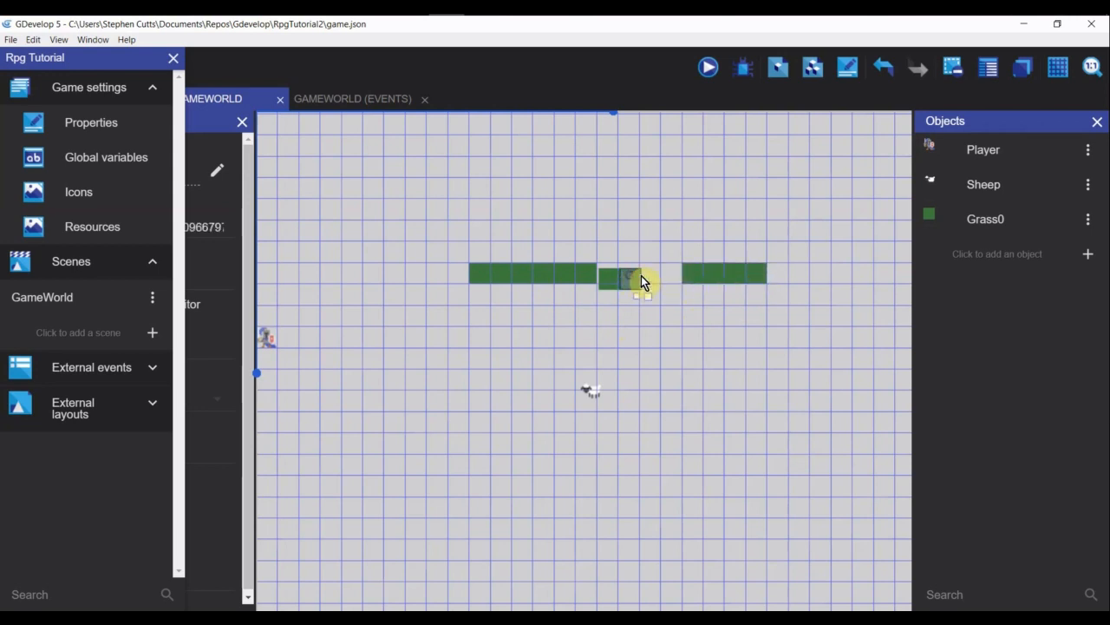
{"action": "left_click_drag", "start_coordinate": [612, 272], "coordinate": [784, 270]}
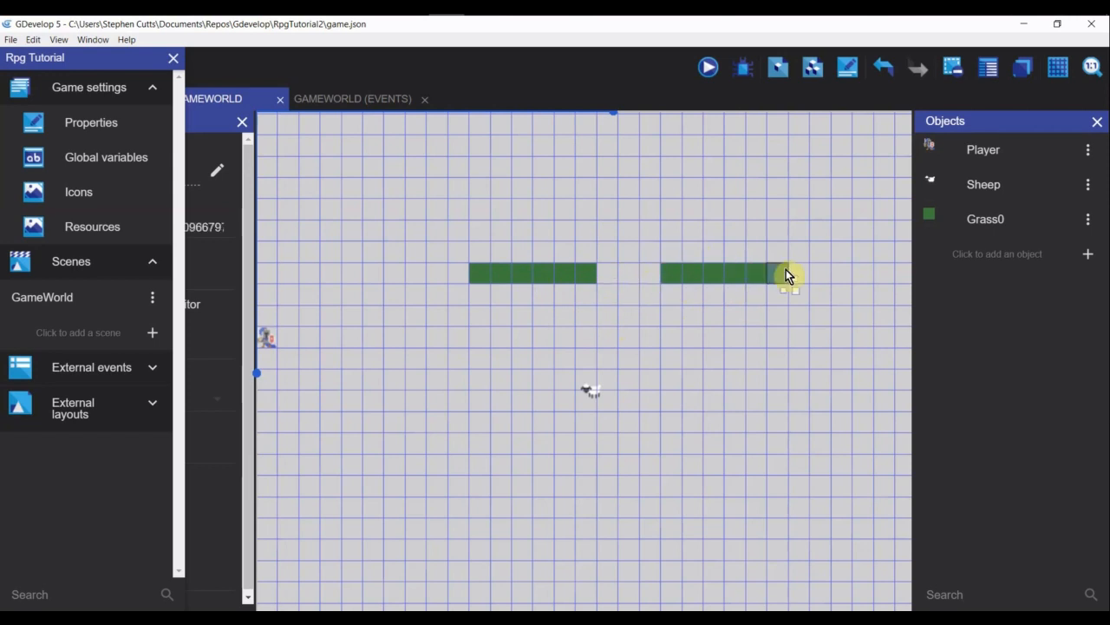
{"action": "left_click_drag", "start_coordinate": [650, 240], "coordinate": [792, 298]}
{"action": "left_click_drag", "start_coordinate": [776, 274], "coordinate": [583, 252]}
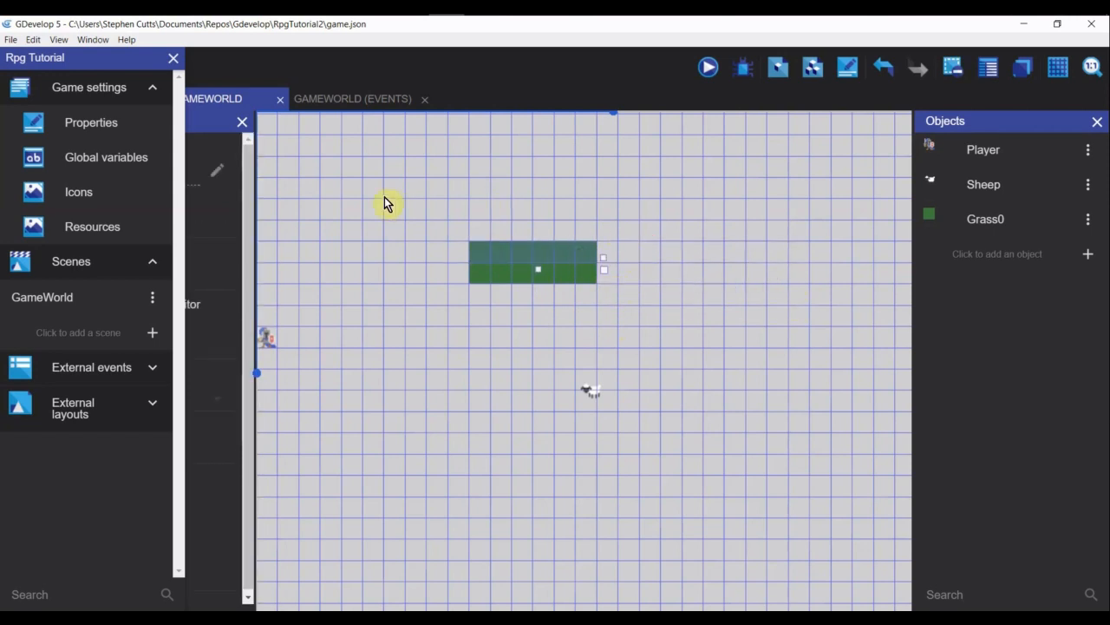
Paste three copies of the two-row grass block, one beside and two above, to form a block 12 tiles wide and 4 high.
{"action": "left_click_drag", "start_coordinate": [419, 196], "coordinate": [658, 320]}
{"action": "scroll", "coordinate": [659, 320], "scroll_direction": "down", "scroll_amount": 3, "text": "ctrl"}
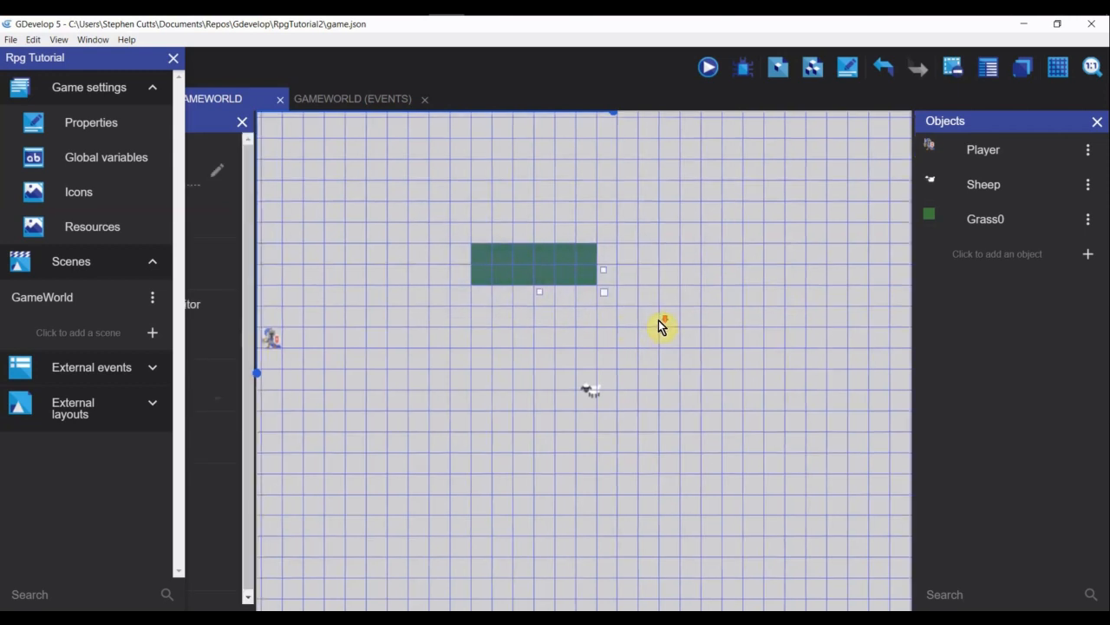
{"action": "scroll", "coordinate": [661, 323], "scroll_direction": "down", "scroll_amount": 3, "text": "ctrl"}
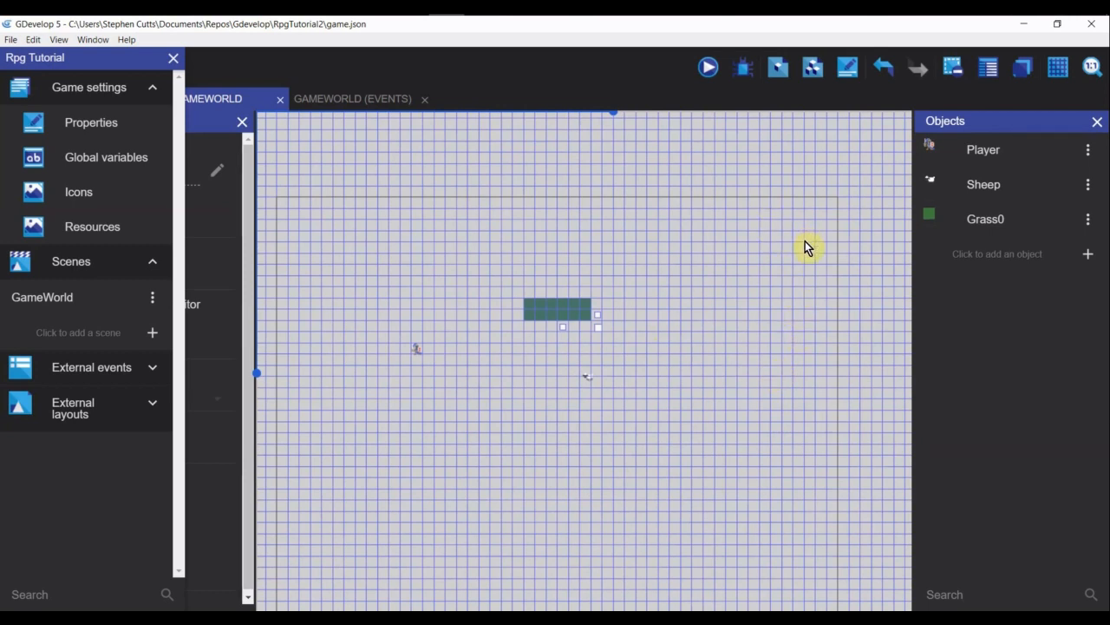
{"action": "key", "text": "ctrl+v"}
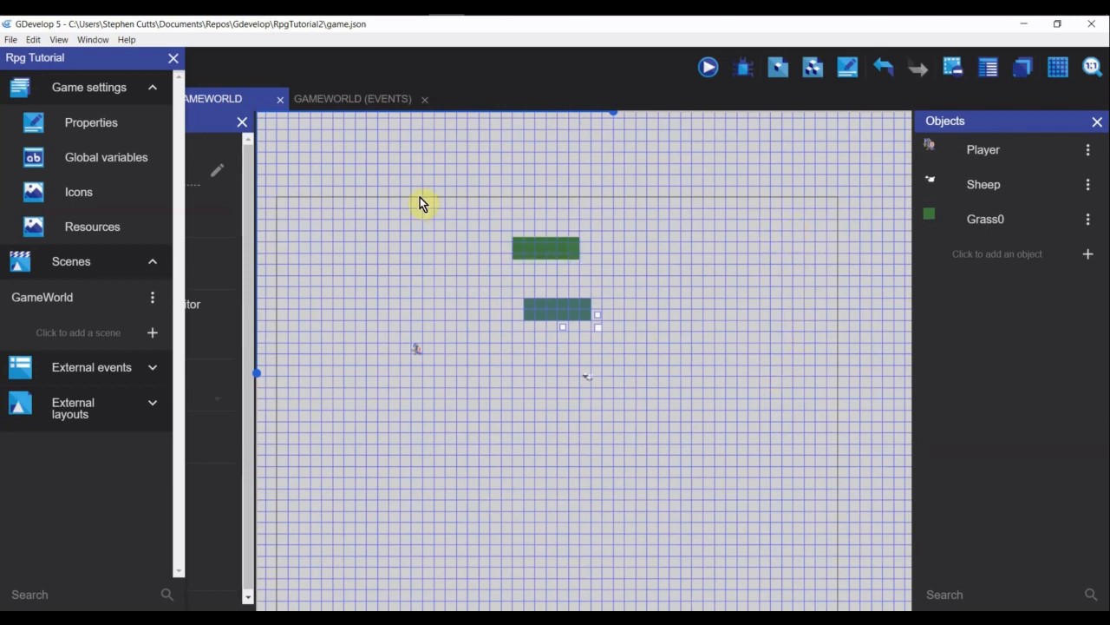
{"action": "left_click_drag", "start_coordinate": [422, 202], "coordinate": [647, 312]}
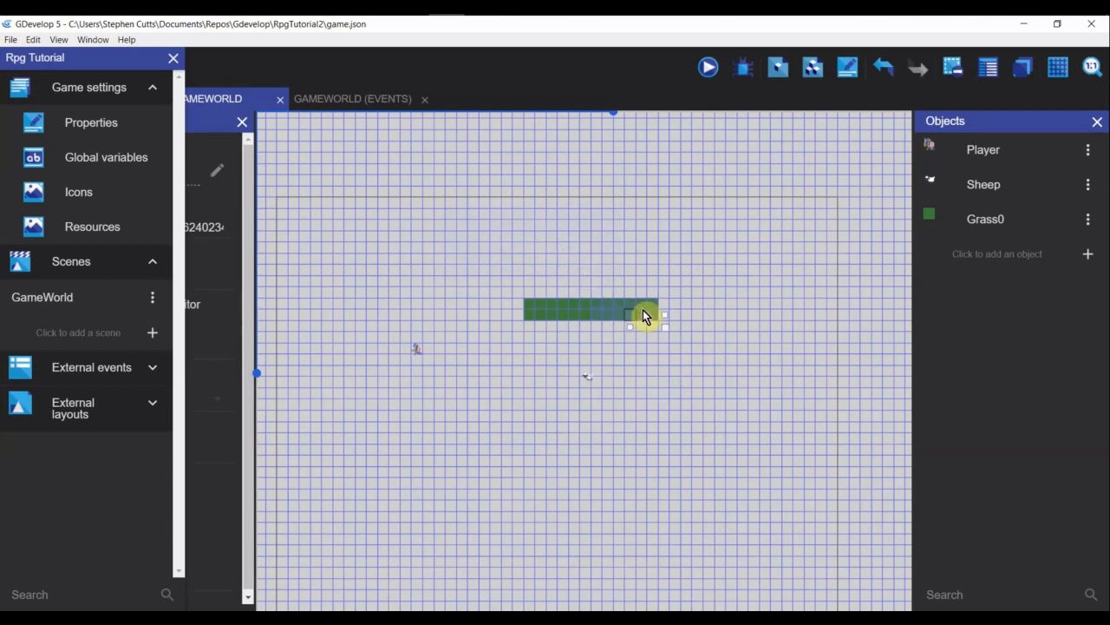
{"action": "key", "text": "ctrl+v"}
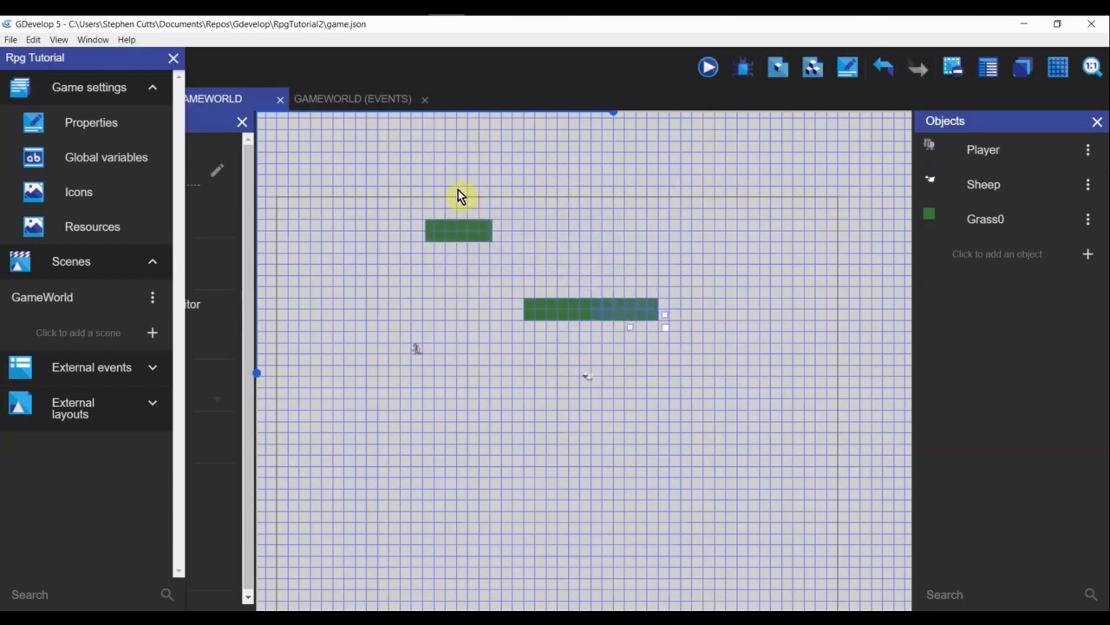
{"action": "left_click_drag", "start_coordinate": [466, 247], "coordinate": [580, 300]}
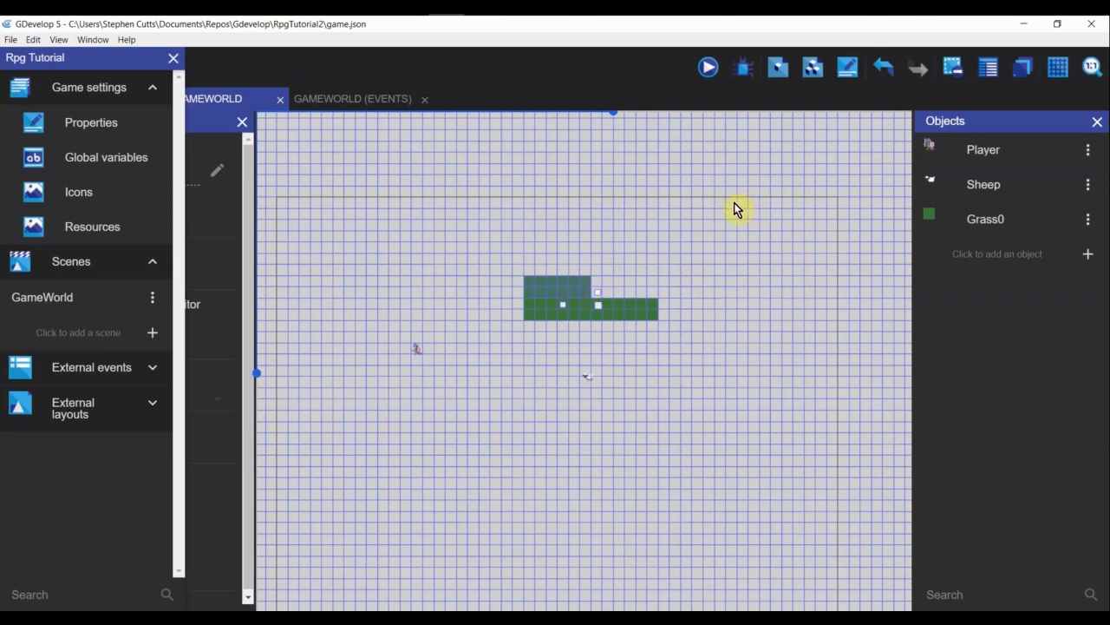
{"action": "key", "text": "ctrl+v"}
{"action": "left_click_drag", "start_coordinate": [495, 230], "coordinate": [627, 293]}
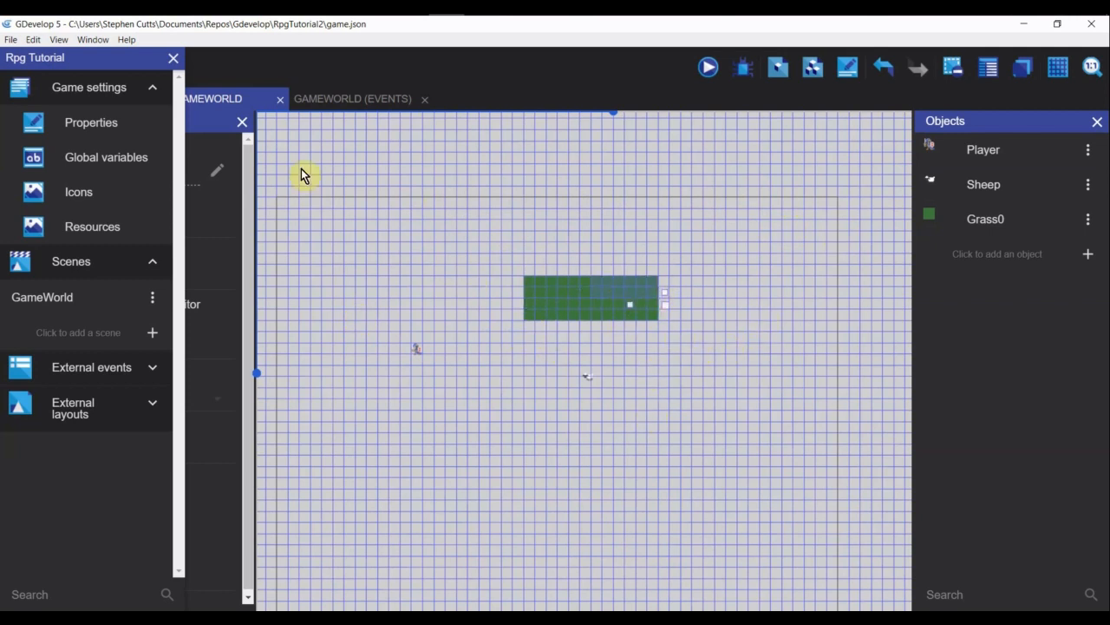
Check the scene's layer list and move the Player sprite below the grass block to X 320, Y 224.
{"action": "left_click", "coordinate": [174, 59]}
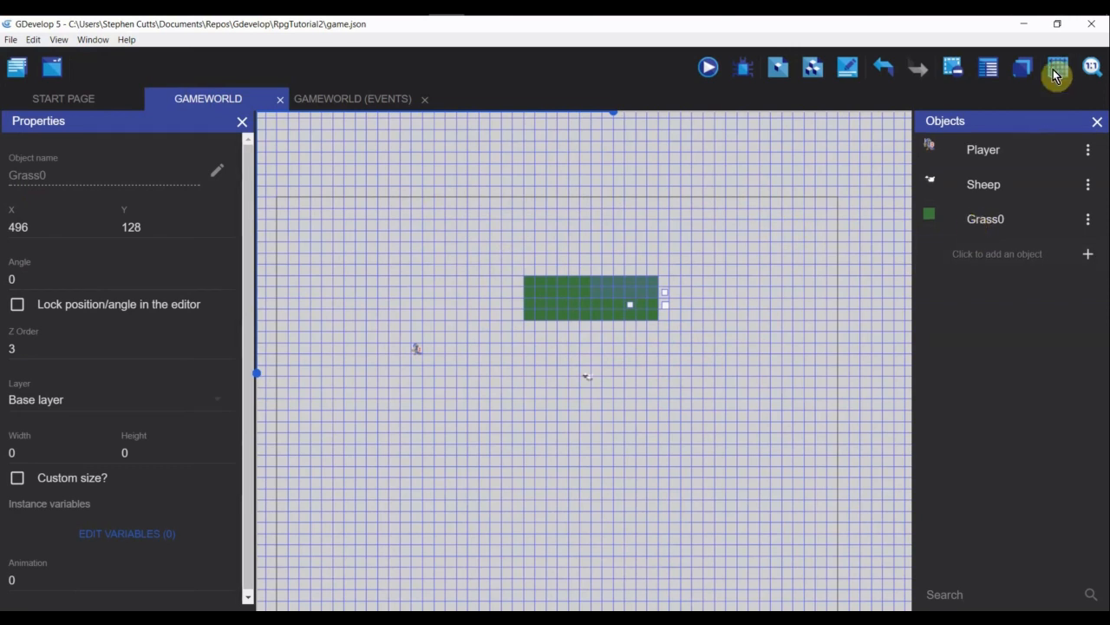
{"action": "left_click", "coordinate": [1022, 68]}
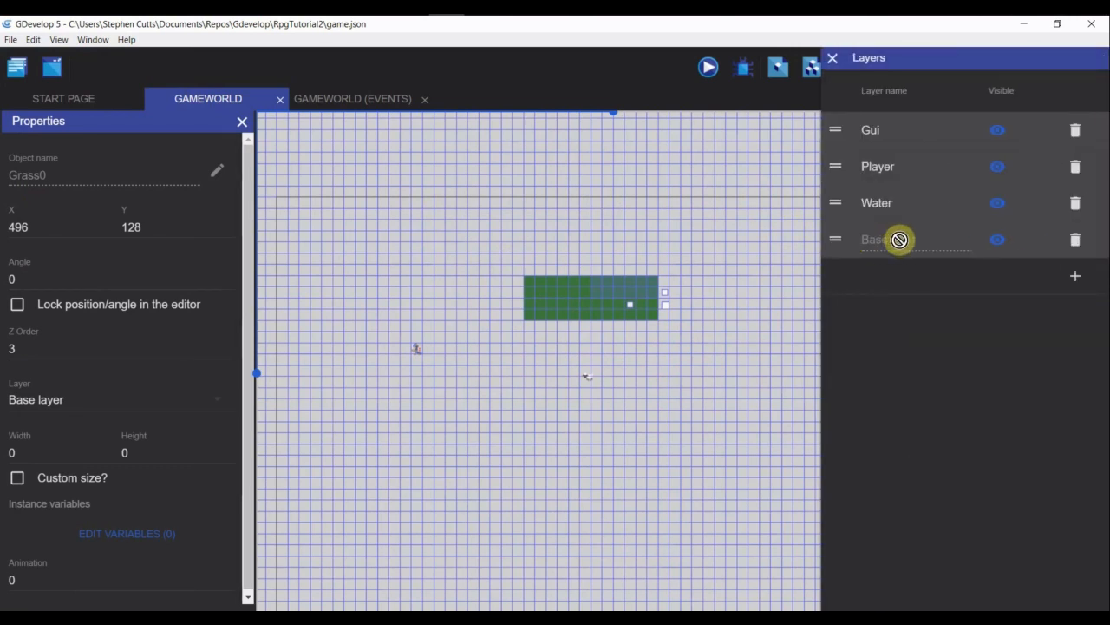
{"action": "left_click", "coordinate": [834, 59]}
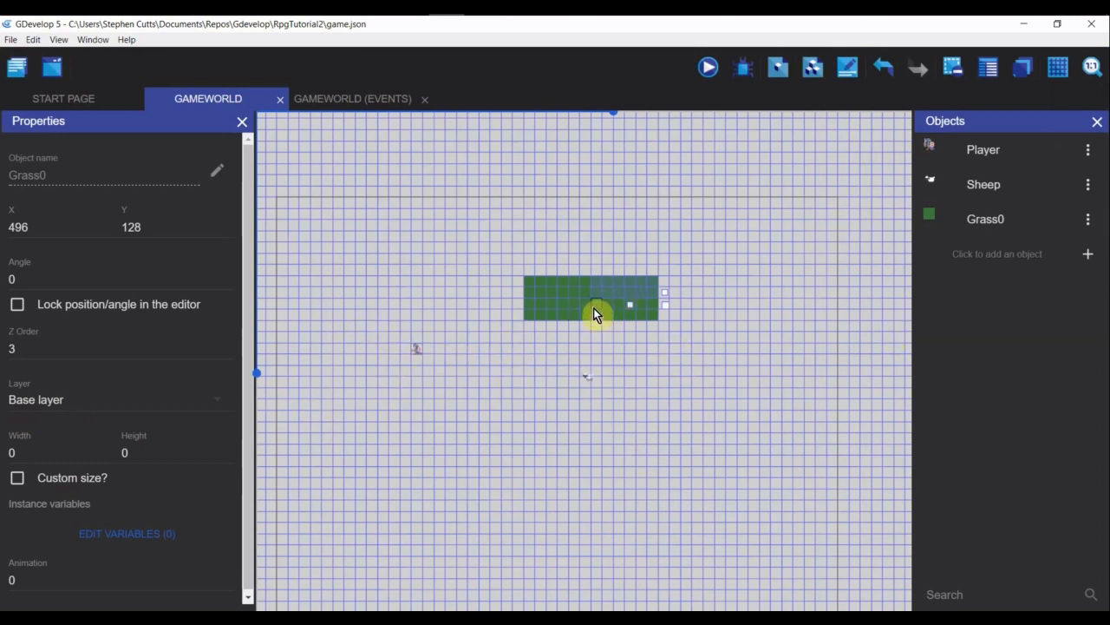
{"action": "left_click_drag", "start_coordinate": [416, 348], "coordinate": [533, 314]}
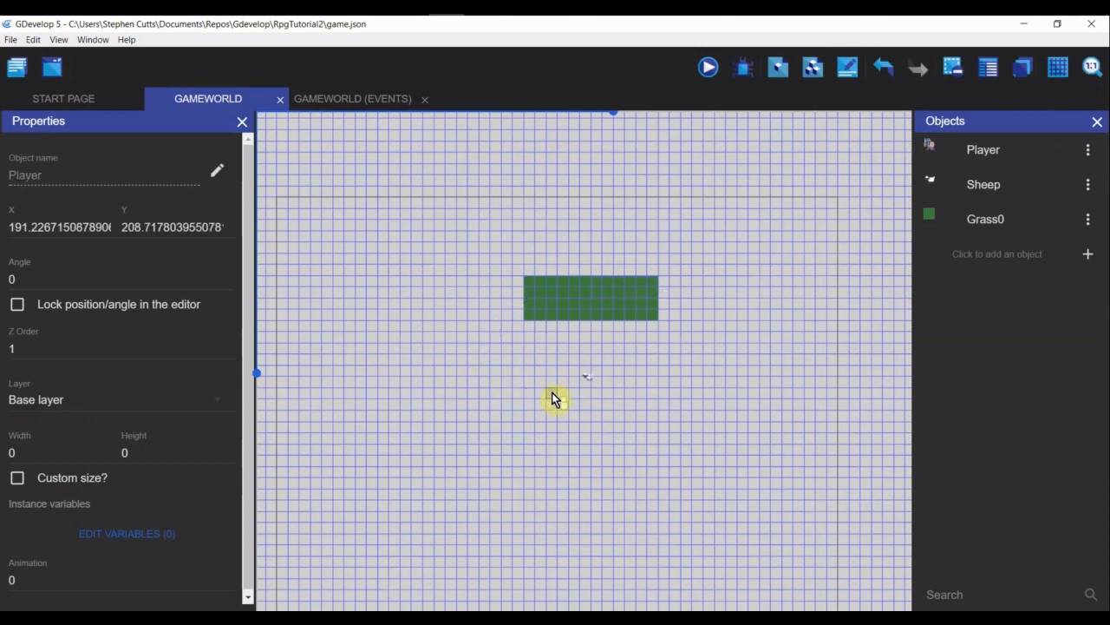
{"action": "left_click_drag", "start_coordinate": [508, 367], "coordinate": [513, 363]}
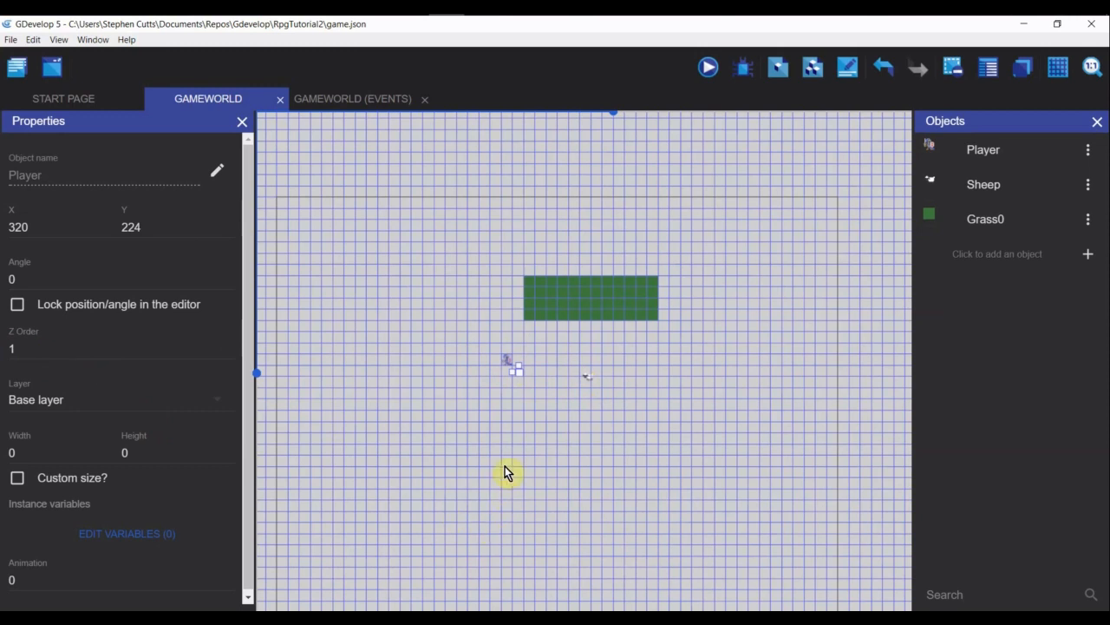
Add a scene layer named Animals and order it between the Player and Water layers.
{"action": "left_click", "coordinate": [1025, 70]}
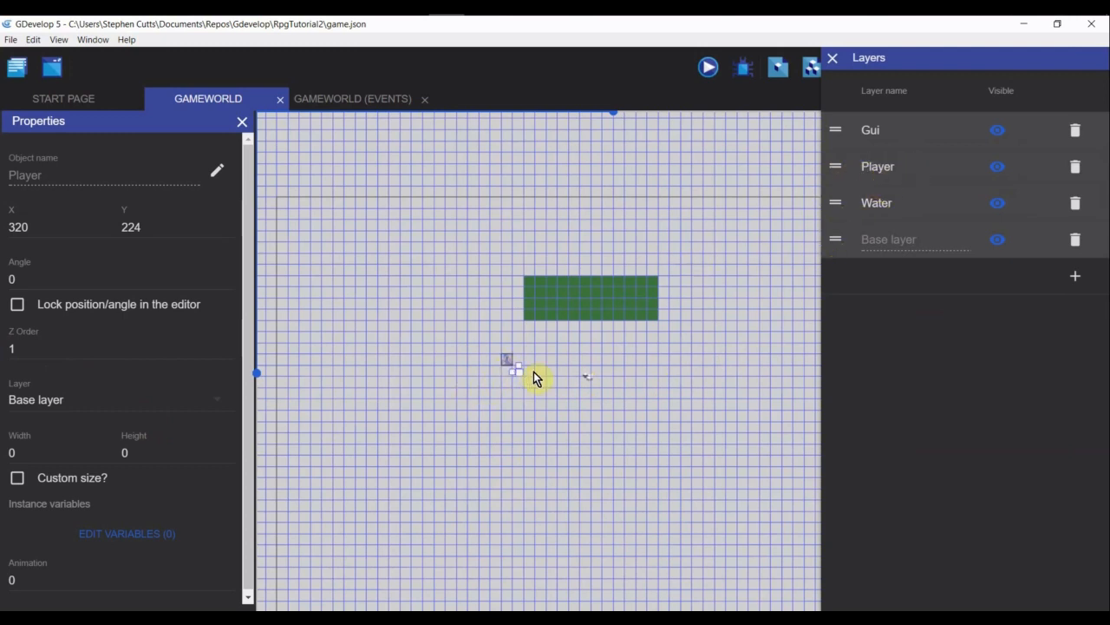
{"action": "left_click", "coordinate": [491, 441]}
{"action": "left_click", "coordinate": [510, 362]}
{"action": "left_click", "coordinate": [1076, 278]}
{"action": "left_click_drag", "start_coordinate": [902, 131], "coordinate": [784, 129]}
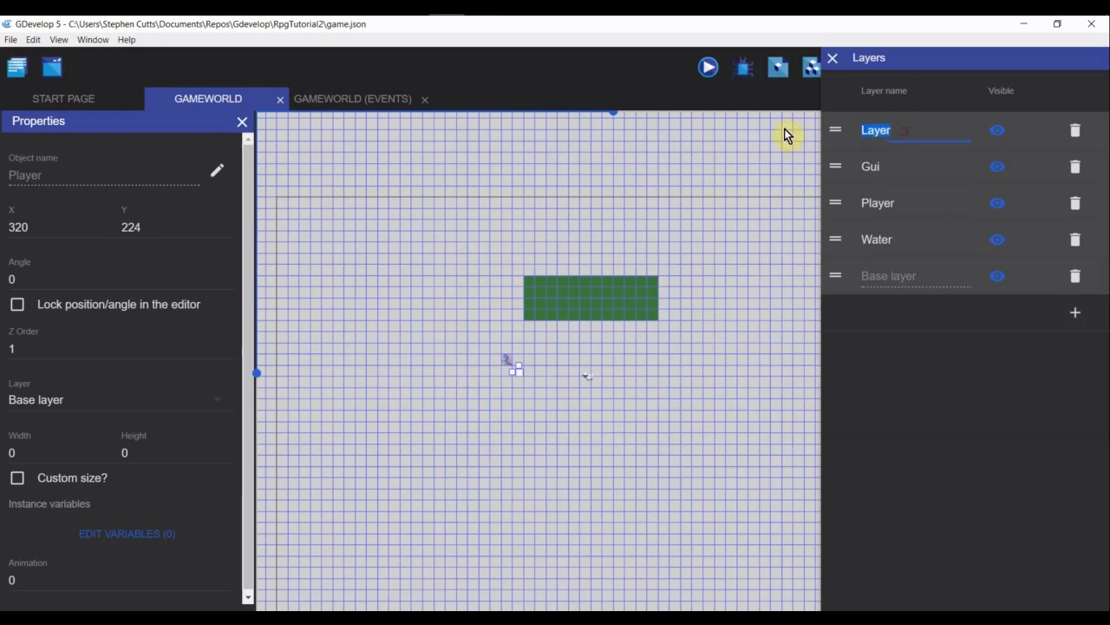
{"action": "type", "text": "Ania"}
{"action": "key", "text": "BackSpace"}
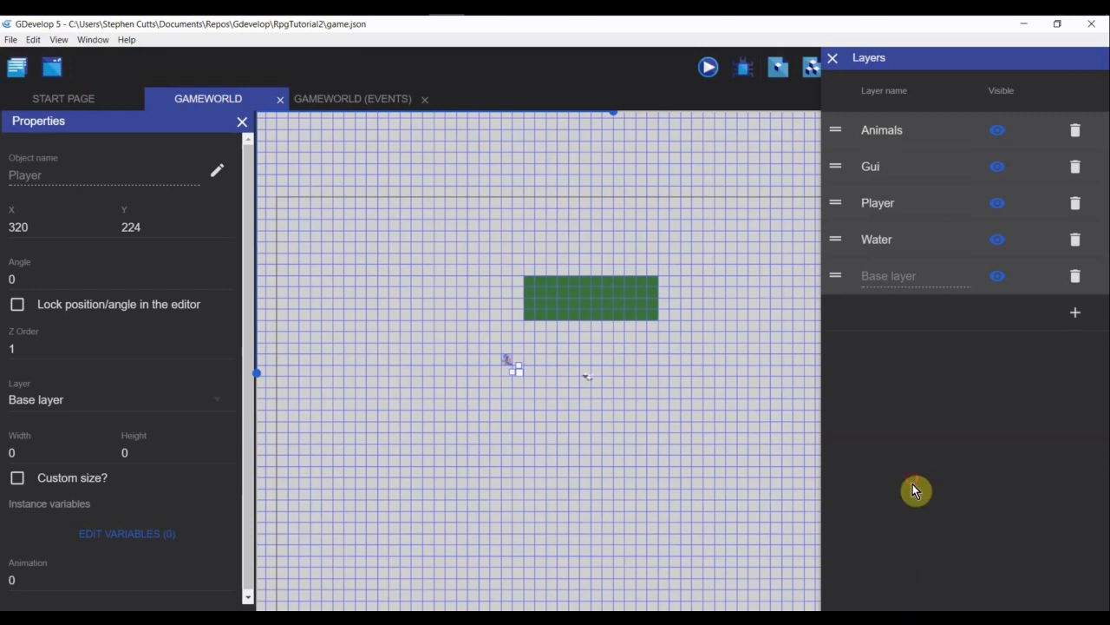
{"action": "left_click_drag", "start_coordinate": [836, 130], "coordinate": [833, 216]}
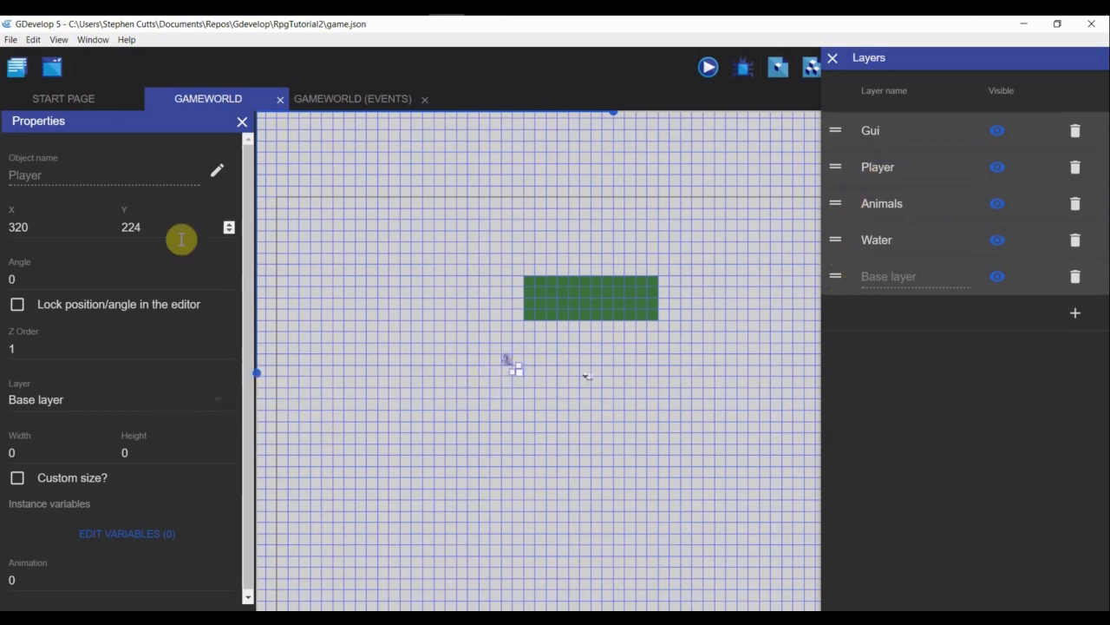
Close the layer list, then redock the instance properties opposite the objects list and narrow them to widen the scene view.
{"action": "left_click", "coordinate": [243, 127]}
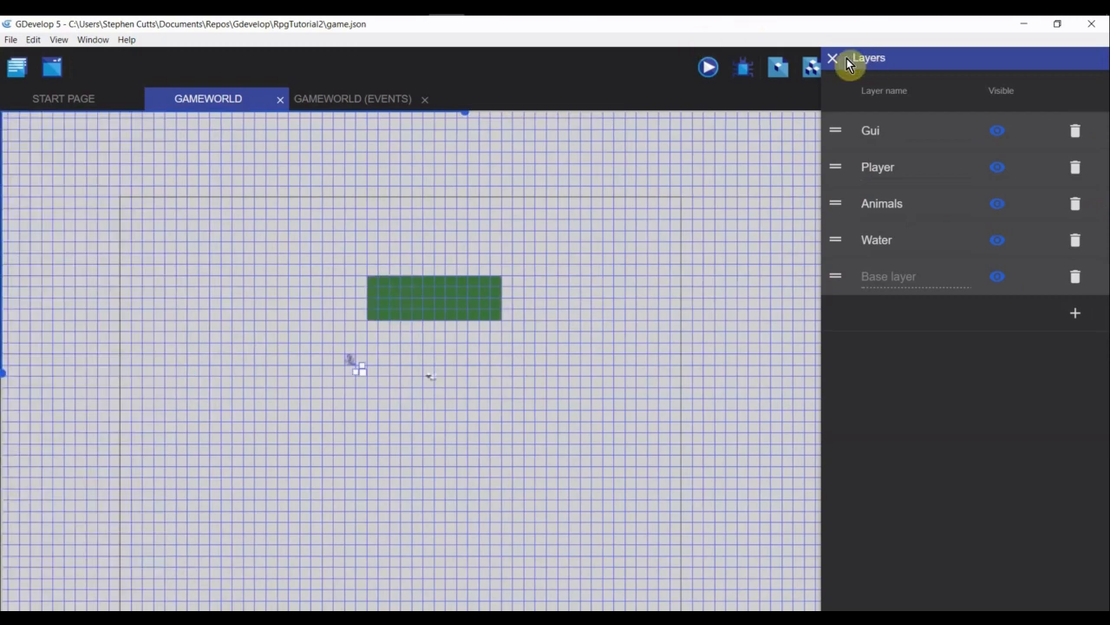
{"action": "left_click", "coordinate": [835, 57]}
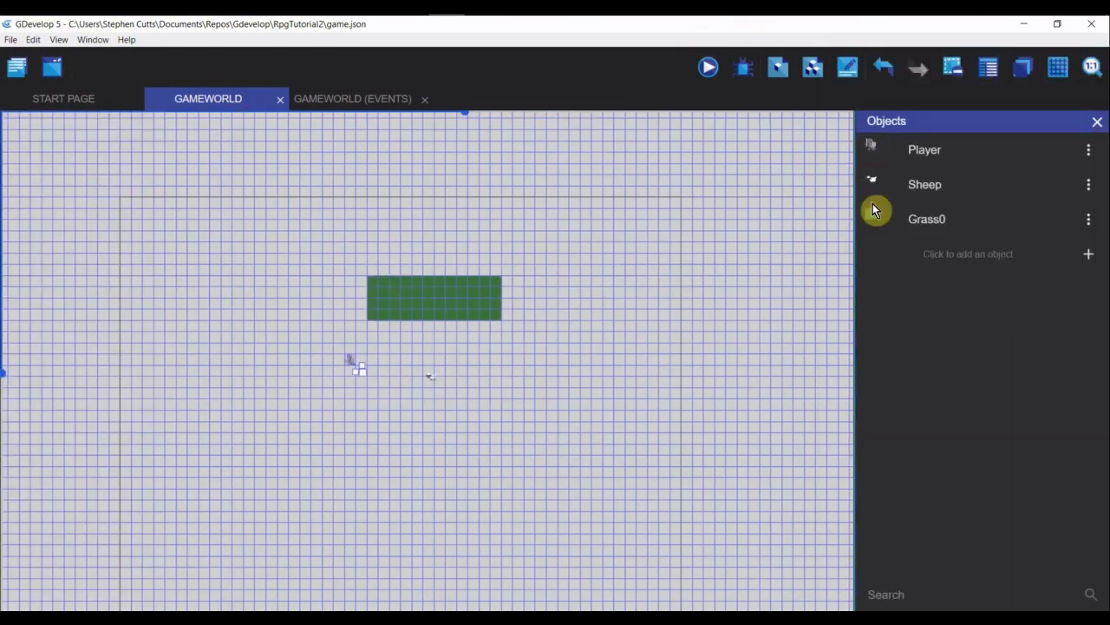
{"action": "left_click", "coordinate": [850, 74]}
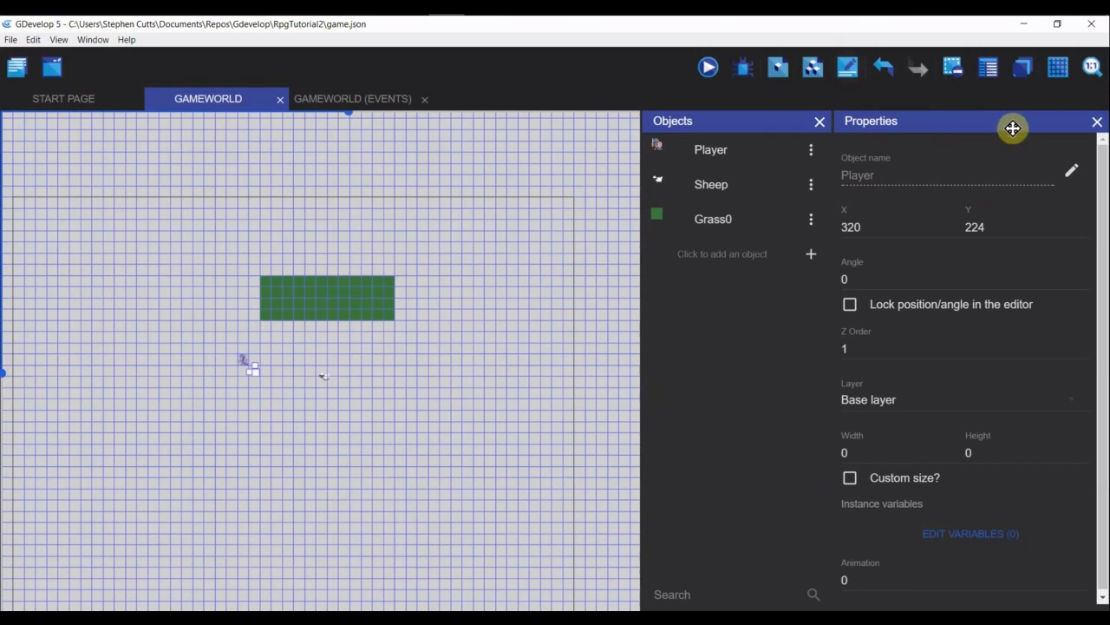
{"action": "left_click_drag", "start_coordinate": [1017, 134], "coordinate": [8, 121]}
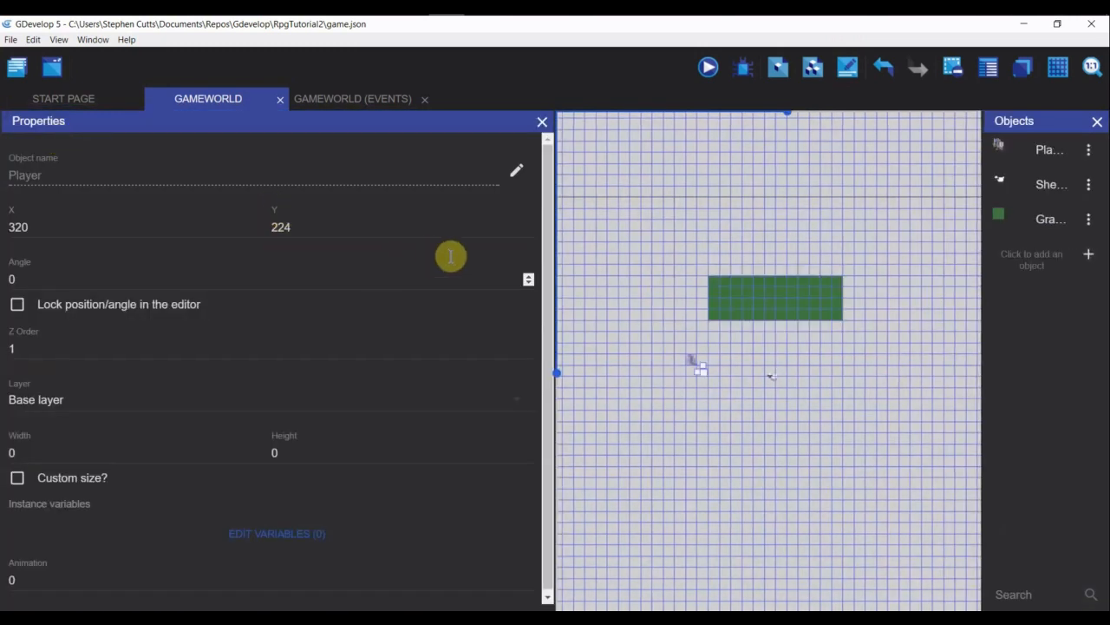
{"action": "left_click_drag", "start_coordinate": [547, 243], "coordinate": [301, 239]}
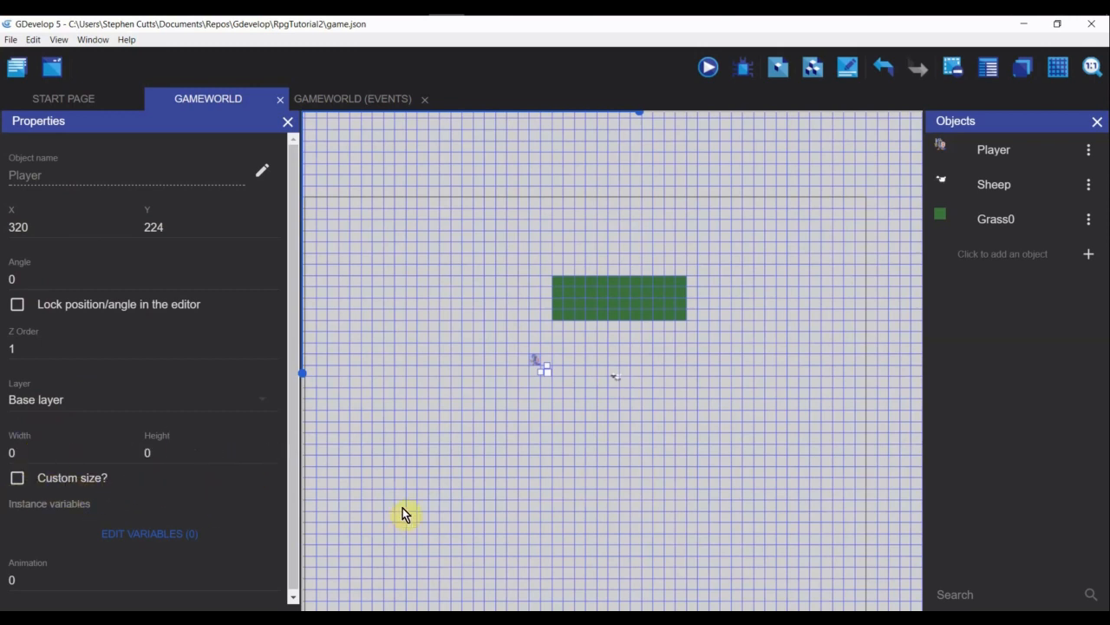
Assign the Player sprite to the Player layer and the Sheep sprite to the Animals layer.
{"action": "left_click", "coordinate": [262, 407]}
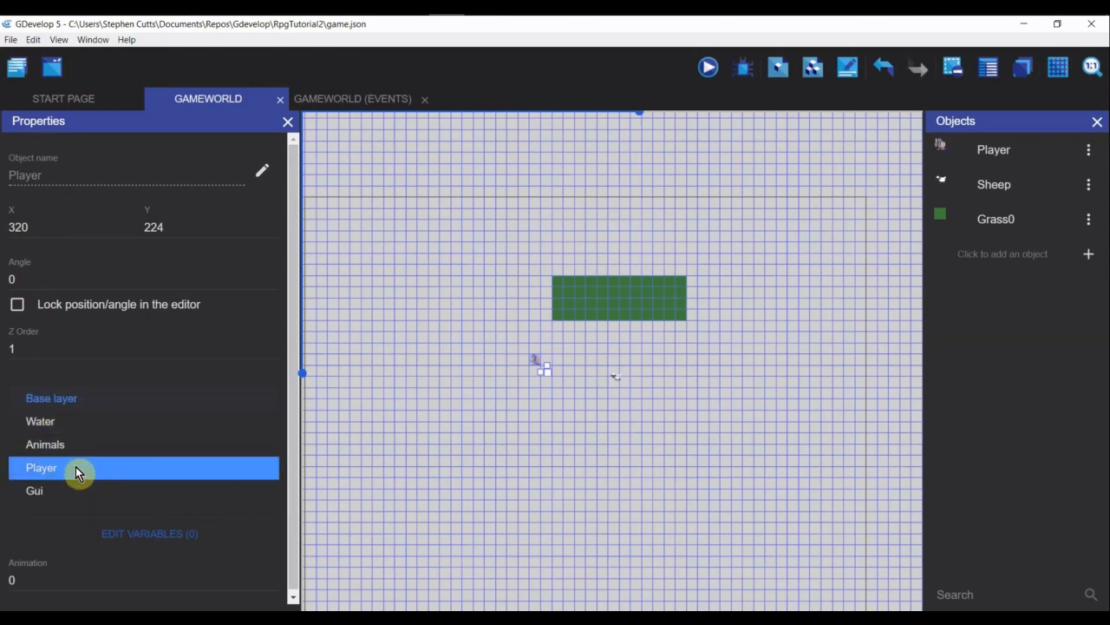
{"action": "left_click", "coordinate": [44, 469]}
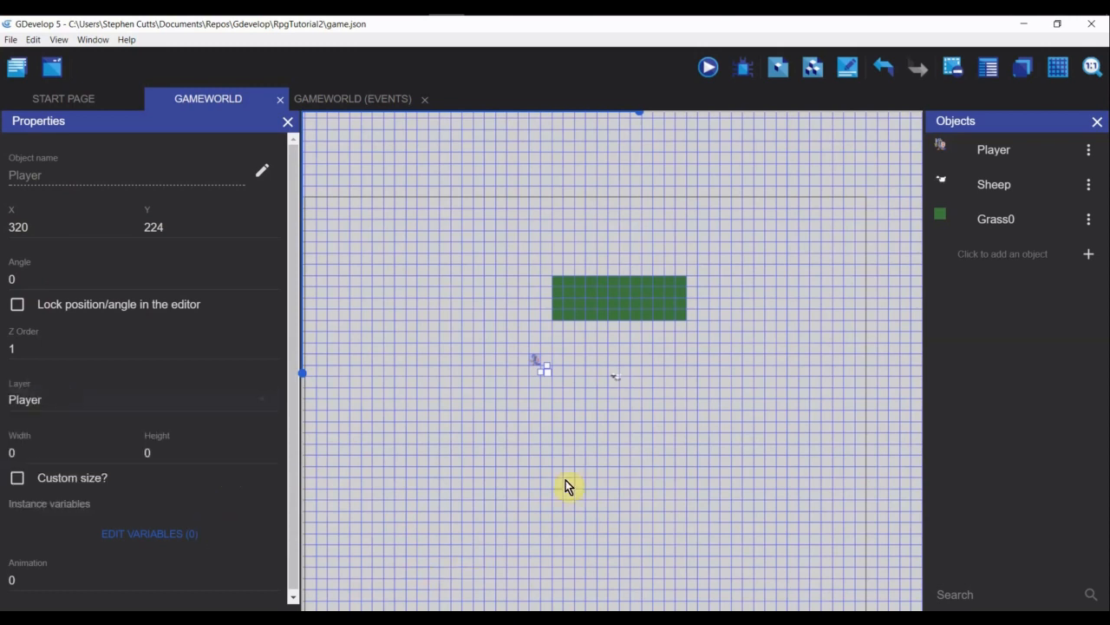
{"action": "left_click", "coordinate": [614, 376]}
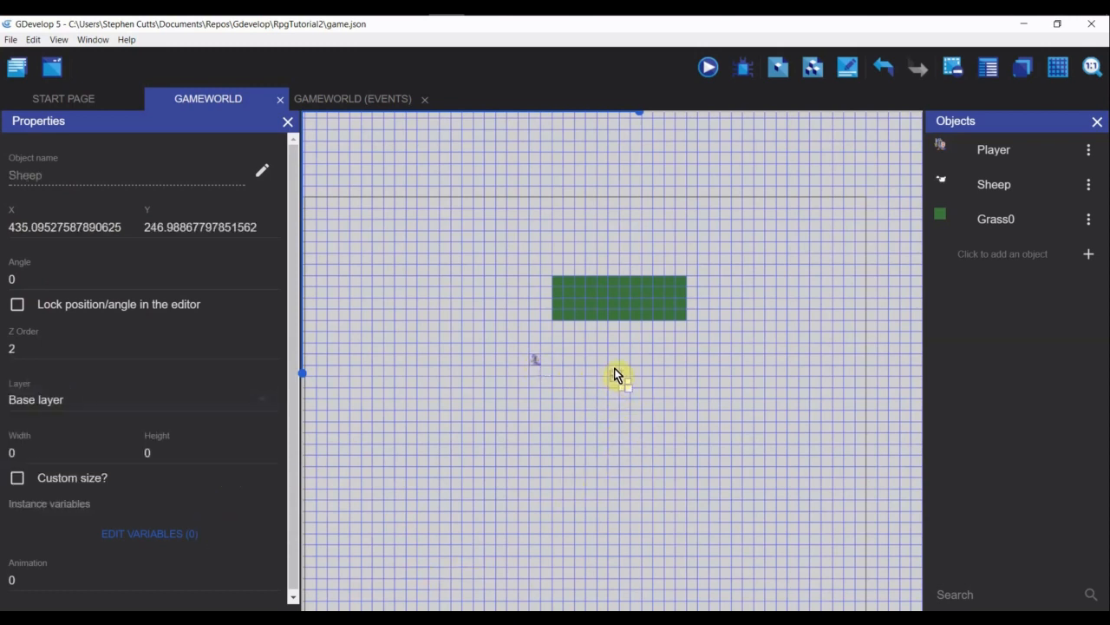
{"action": "left_click", "coordinate": [141, 397]}
{"action": "left_click", "coordinate": [52, 444]}
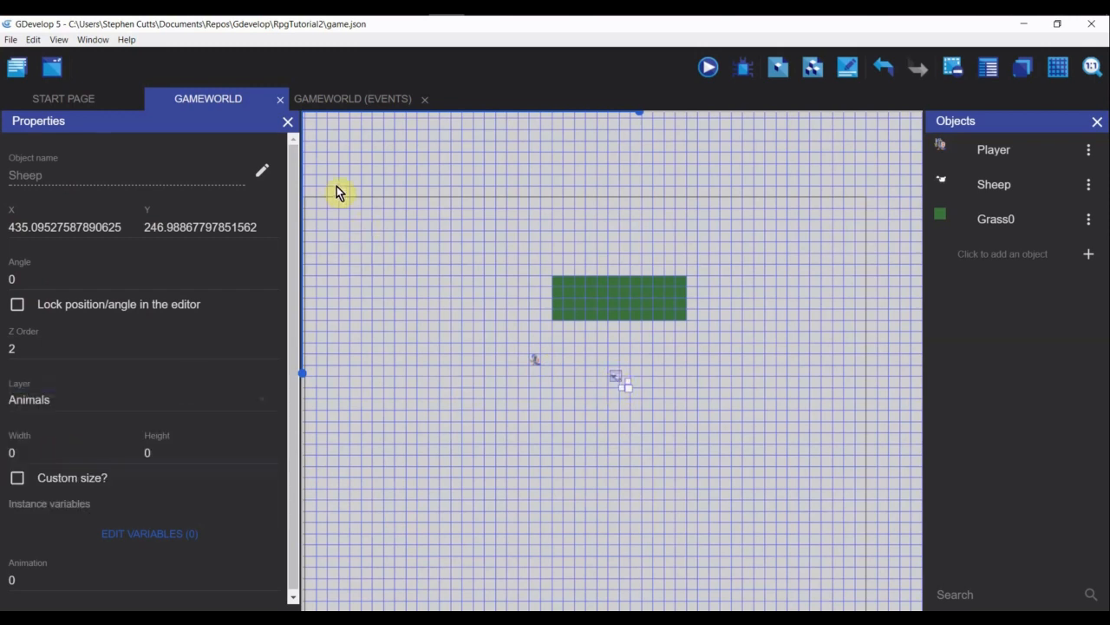
Move the Player to X 288, Y -32 and the Sheep to X 480, Y -32, above the grass block.
{"action": "left_click", "coordinate": [616, 448]}
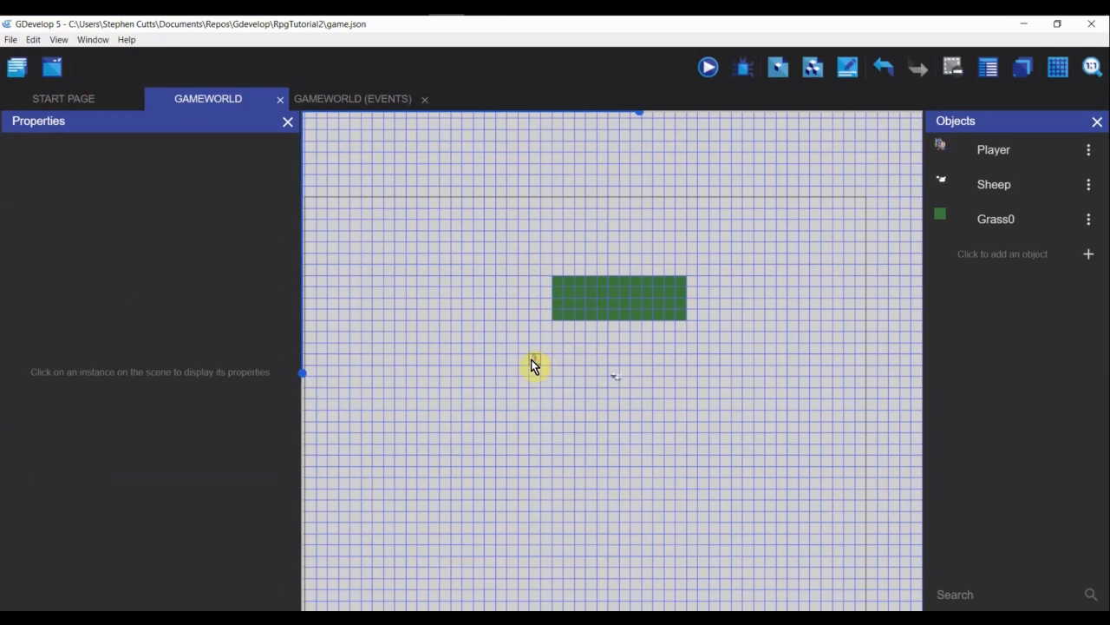
{"action": "left_click_drag", "start_coordinate": [531, 359], "coordinate": [508, 182]}
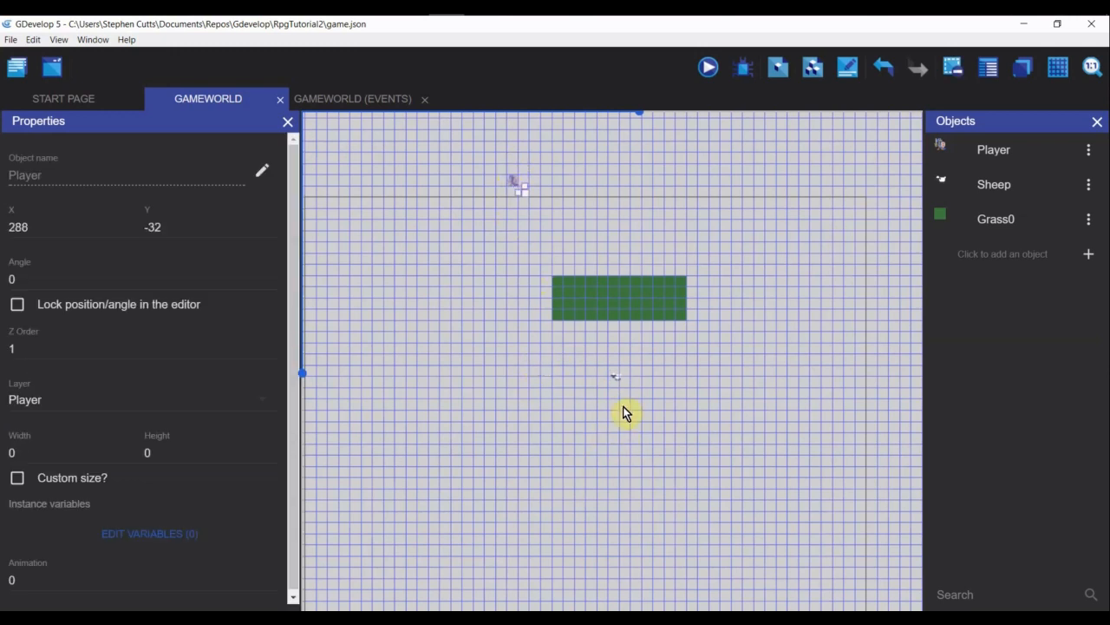
{"action": "left_click_drag", "start_coordinate": [615, 384], "coordinate": [565, 189]}
{"action": "left_click_drag", "start_coordinate": [651, 190], "coordinate": [647, 186]}
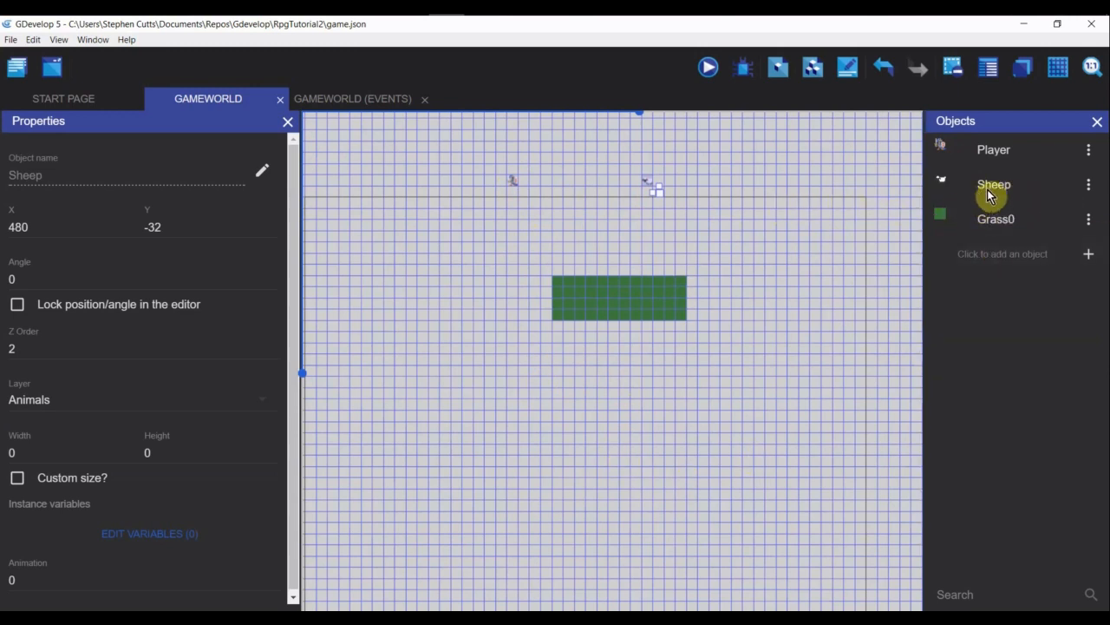
Place a second Sheep at about X 611, Y 87 beside the grass block, check its layer, and delete it.
{"action": "left_click_drag", "start_coordinate": [993, 189], "coordinate": [734, 263]}
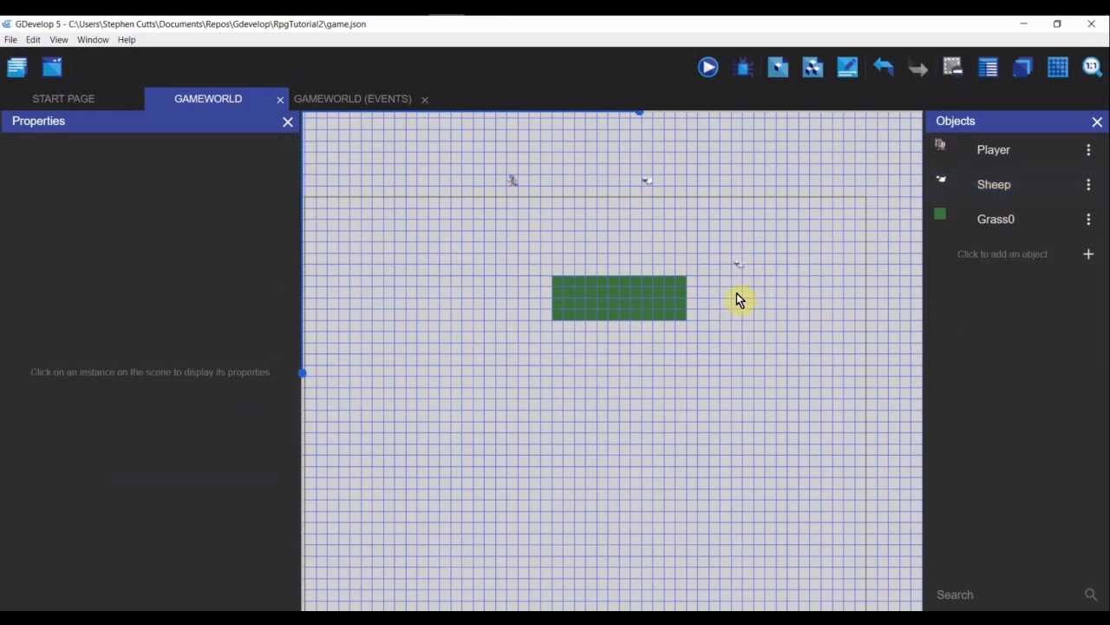
{"action": "left_click", "coordinate": [742, 268]}
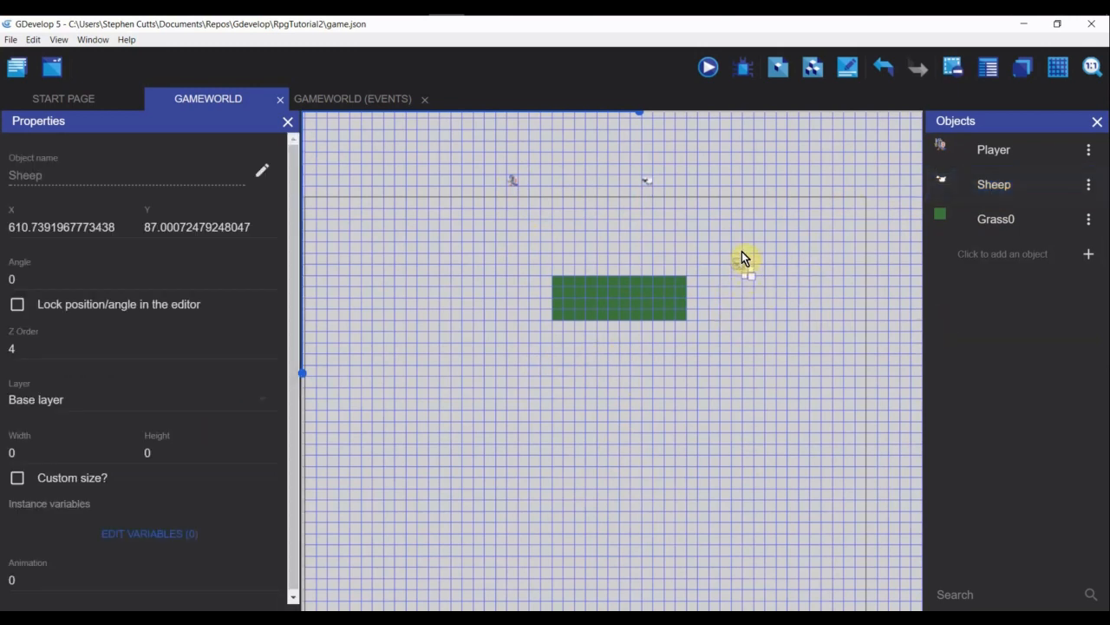
{"action": "key", "text": "Delete"}
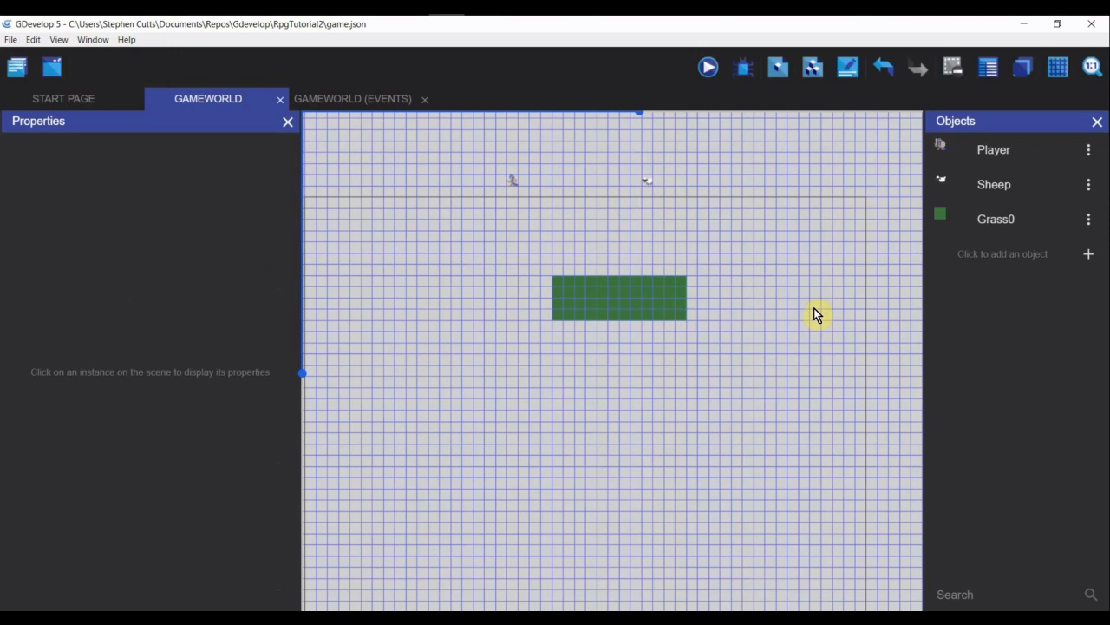
Duplicate the whole grass block and place the copy flush beneath the original, aligned to the grid.
{"action": "left_click_drag", "start_coordinate": [508, 258], "coordinate": [786, 377]}
{"action": "key", "text": "ctrl+c"}
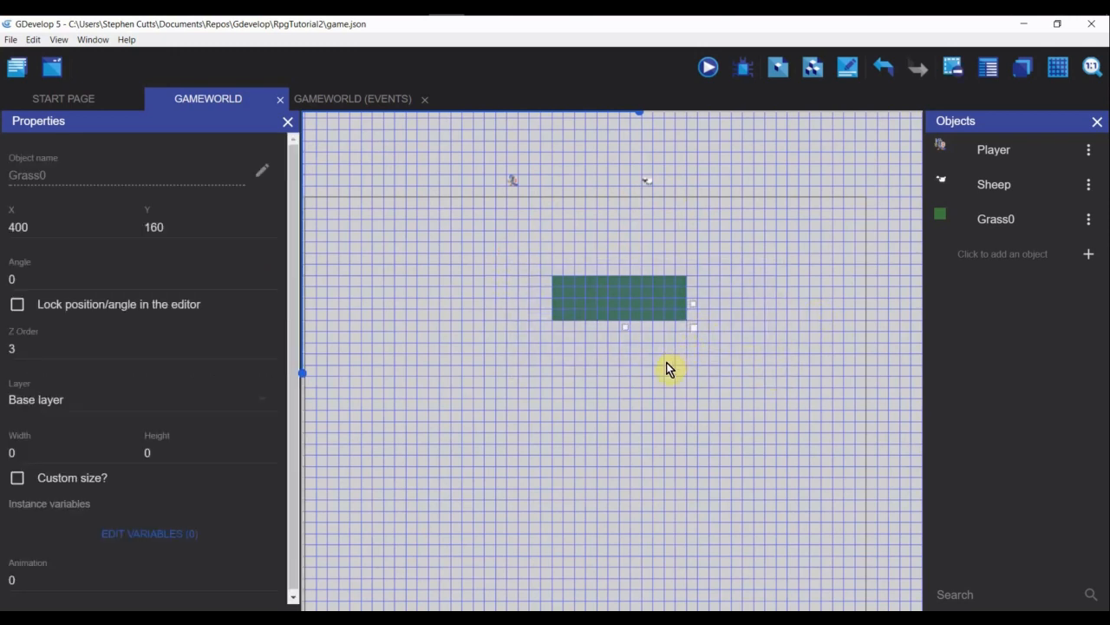
{"action": "key", "text": "ctrl+v"}
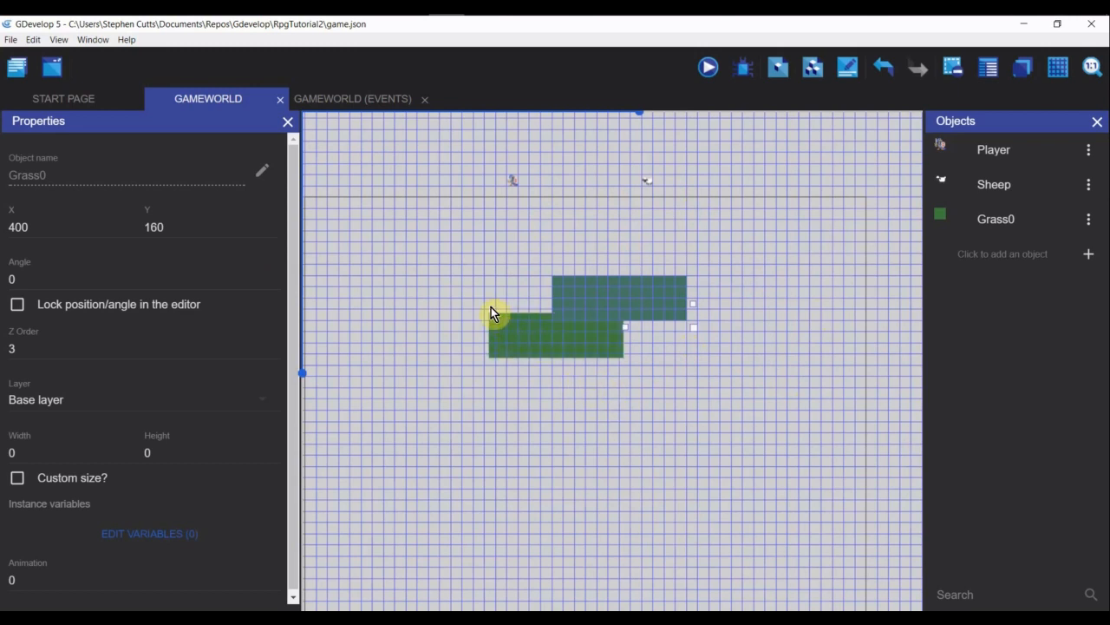
{"action": "key", "text": "ctrl+z"}
{"action": "scroll", "coordinate": [483, 424], "scroll_direction": "down", "scroll_amount": 1}
{"action": "scroll", "coordinate": [483, 424], "scroll_direction": "down", "scroll_amount": 1}
{"action": "middle_click_drag", "start_coordinate": [471, 498], "coordinate": [487, 398]}
{"action": "key", "text": "ctrl+v"}
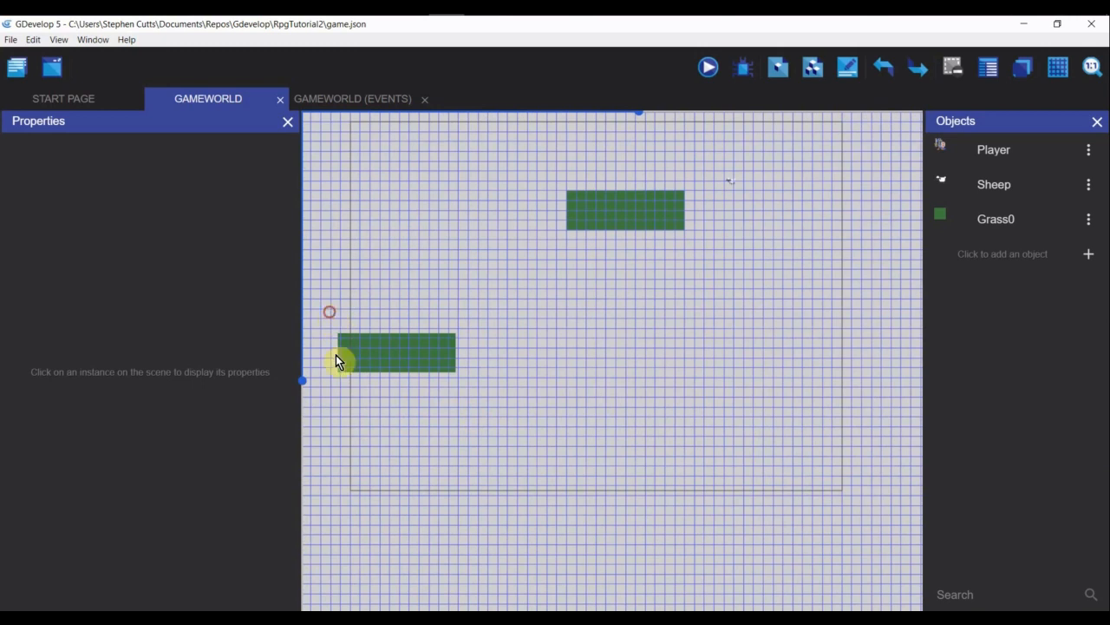
{"action": "left_click_drag", "start_coordinate": [331, 314], "coordinate": [598, 467]}
{"action": "left_click_drag", "start_coordinate": [396, 364], "coordinate": [628, 261]}
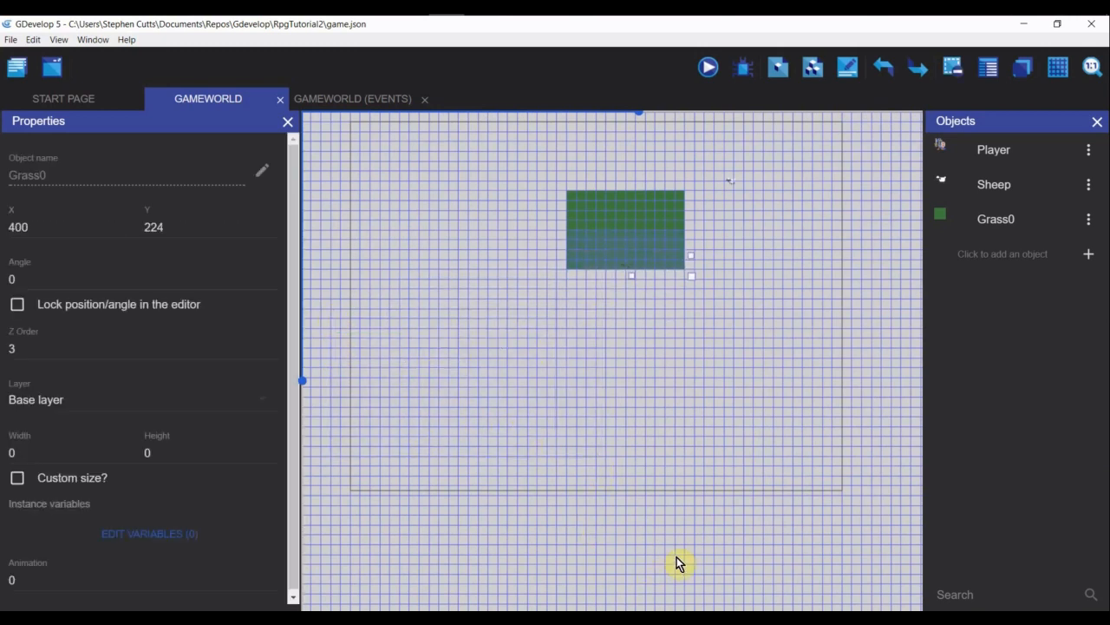
Paste two more grass block copies against the left side of the existing grass, completing a two-by-two arrangement of blocks.
{"action": "key", "text": "ctrl+v"}
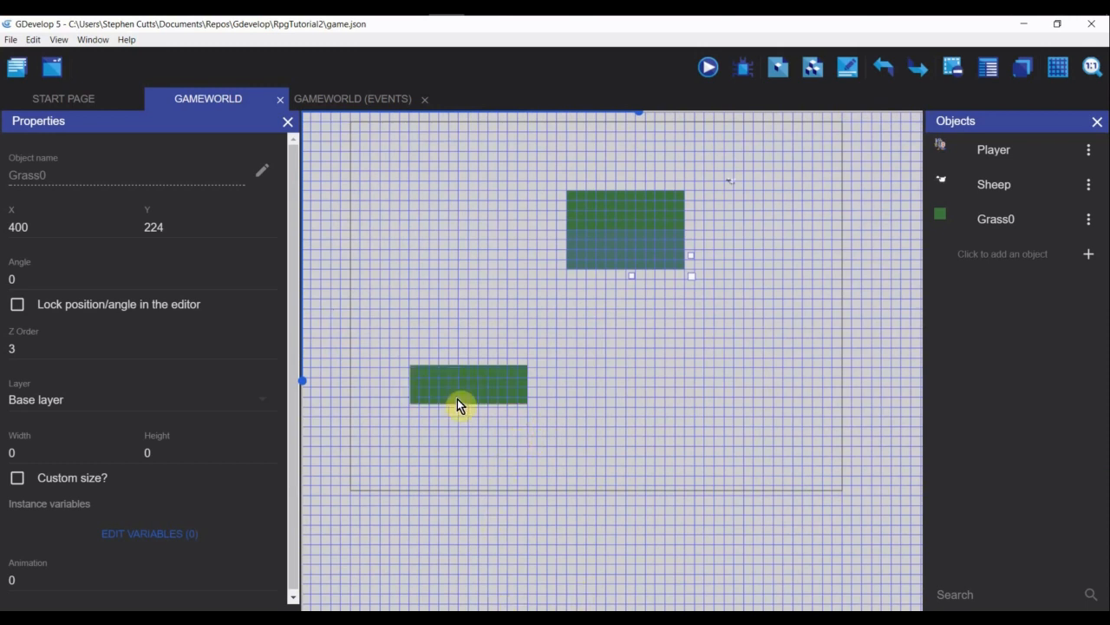
{"action": "left_click_drag", "start_coordinate": [395, 329], "coordinate": [606, 464]}
{"action": "left_click_drag", "start_coordinate": [491, 399], "coordinate": [530, 228]}
{"action": "key", "text": "ctrl+v"}
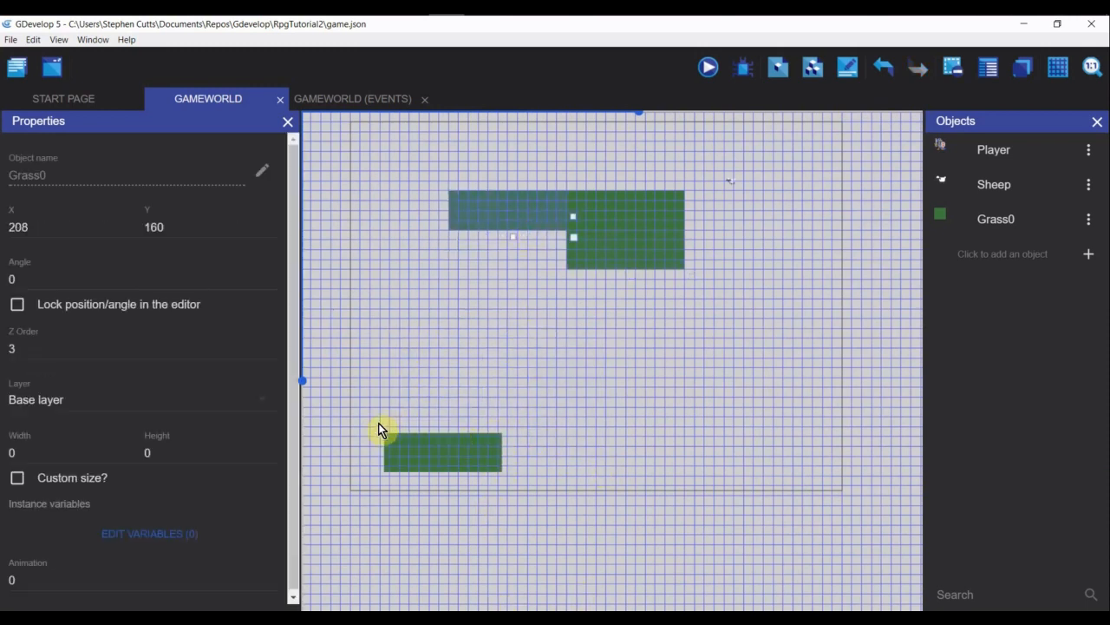
{"action": "left_click", "coordinate": [374, 409]}
{"action": "left_click_drag", "start_coordinate": [465, 464], "coordinate": [527, 270]}
Paste two more grass block copies side by side beneath the existing grass to form a third row of blocks.
{"action": "key", "text": "ctrl+v"}
{"action": "left_click", "coordinate": [625, 464]}
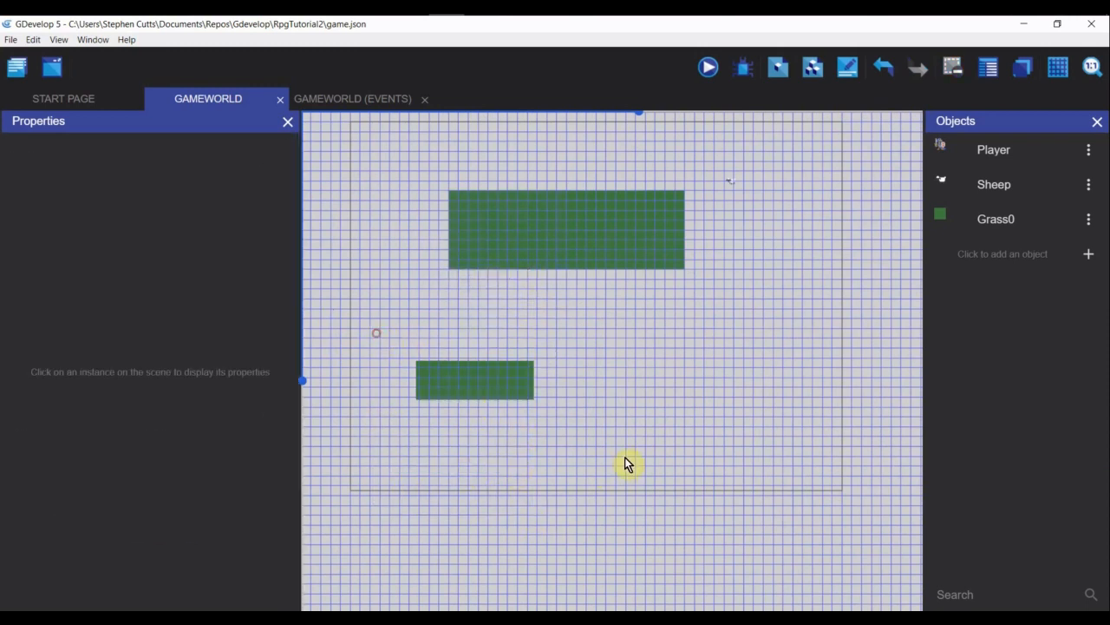
{"action": "left_click_drag", "start_coordinate": [523, 397], "coordinate": [539, 298]}
{"action": "key", "text": "ctrl+v"}
{"action": "left_click_drag", "start_coordinate": [402, 346], "coordinate": [591, 437]}
{"action": "left_click_drag", "start_coordinate": [513, 401], "coordinate": [650, 289]}
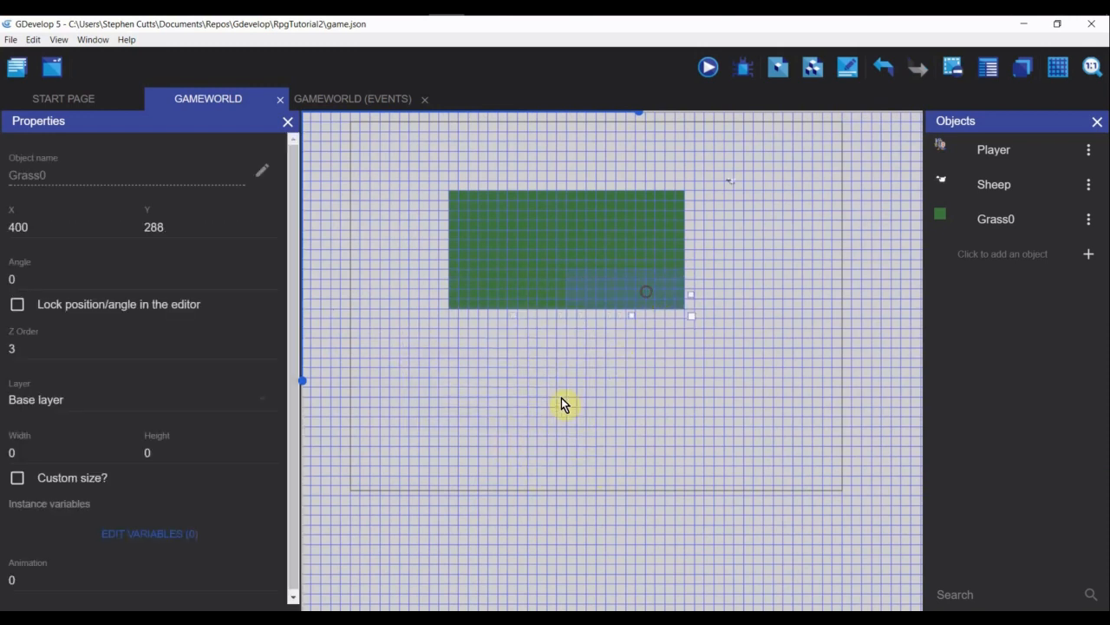
{"action": "key", "text": "ctrl+v"}
{"action": "left_click_drag", "start_coordinate": [391, 310], "coordinate": [594, 407]}
{"action": "left_click_drag", "start_coordinate": [501, 358], "coordinate": [509, 339]}
{"action": "key", "text": "ctrl+v"}
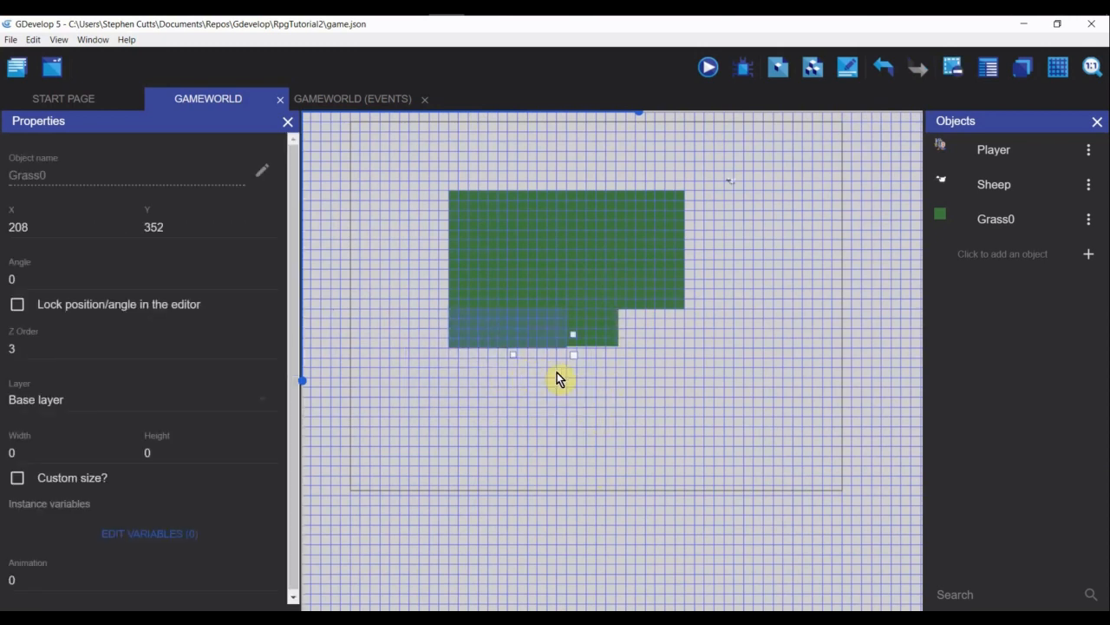
{"action": "key", "text": "ctrl+z"}
Delete the stray Sheep on the base layer to the upper right of the grass area.
{"action": "left_click", "coordinate": [410, 123]}
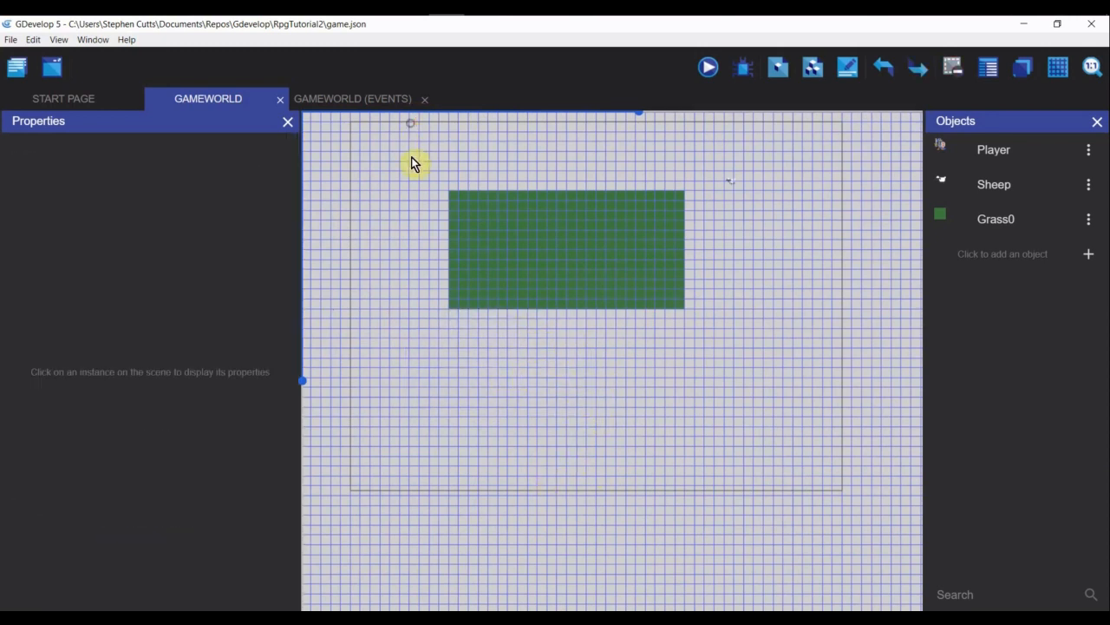
{"action": "left_click_drag", "start_coordinate": [413, 157], "coordinate": [786, 365]}
{"action": "left_click", "coordinate": [713, 431]}
{"action": "scroll", "coordinate": [765, 347], "scroll_direction": "up", "scroll_amount": 3}
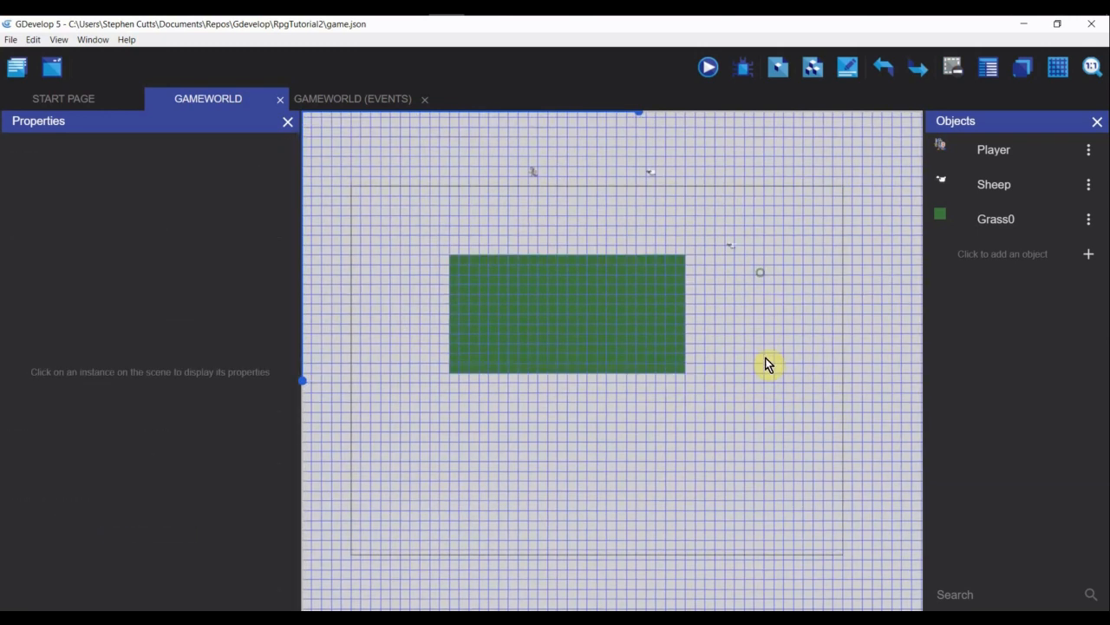
{"action": "left_click", "coordinate": [734, 282]}
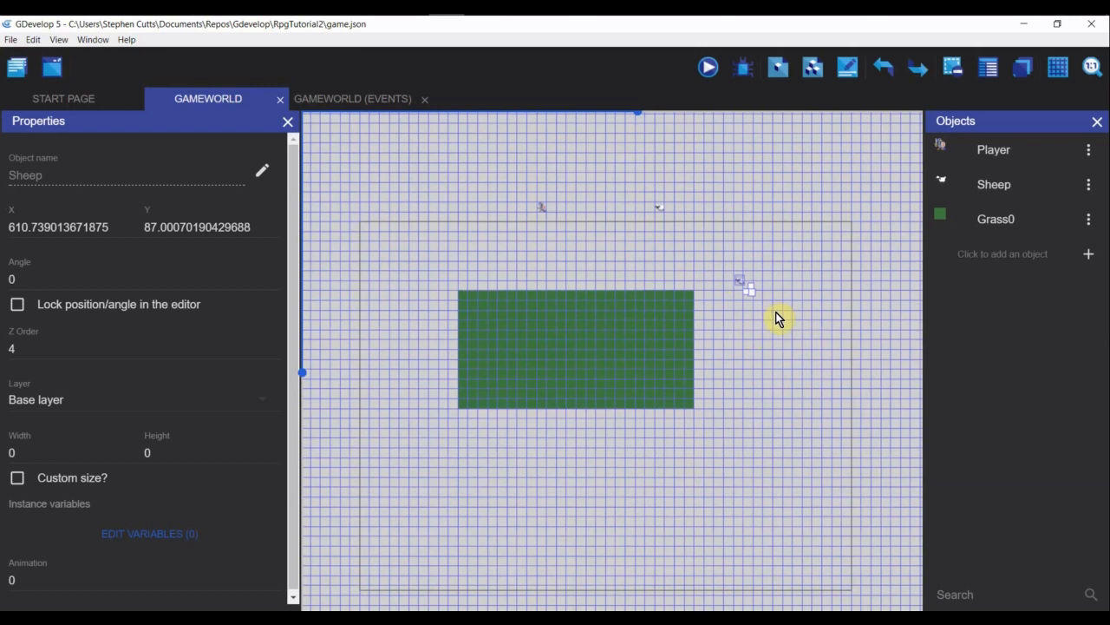
{"action": "key", "text": "Delete"}
Duplicate the entire three-row grass area and place the copy flush beneath it to make a square field.
{"action": "left_click_drag", "start_coordinate": [414, 275], "coordinate": [768, 435]}
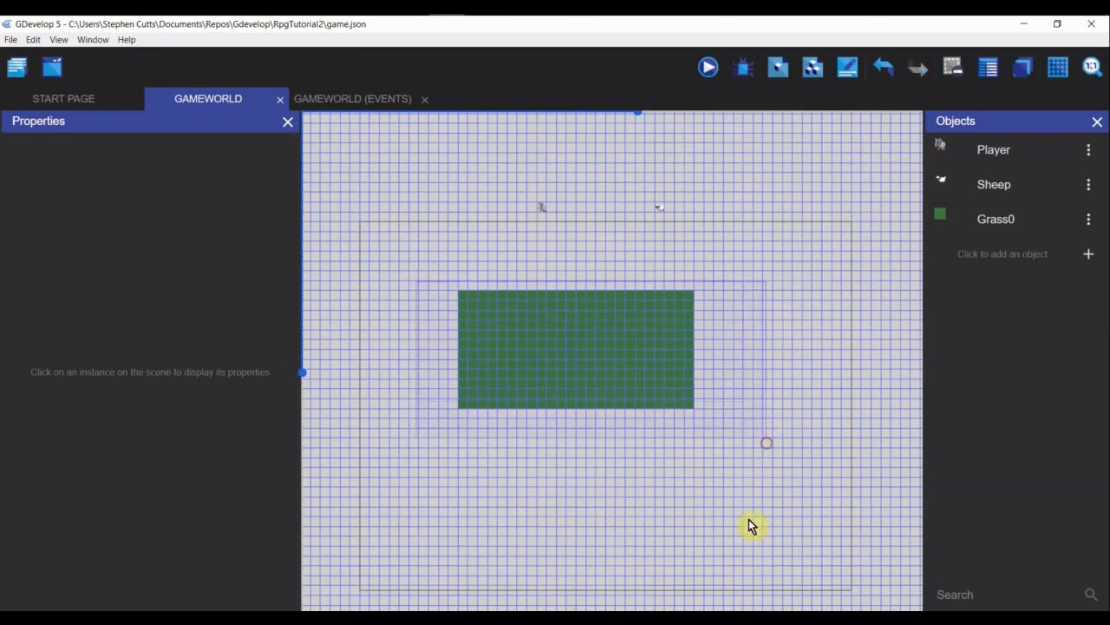
{"action": "scroll", "coordinate": [753, 486], "scroll_direction": "down", "scroll_amount": 3}
{"action": "left_click_drag", "start_coordinate": [438, 143], "coordinate": [745, 329]}
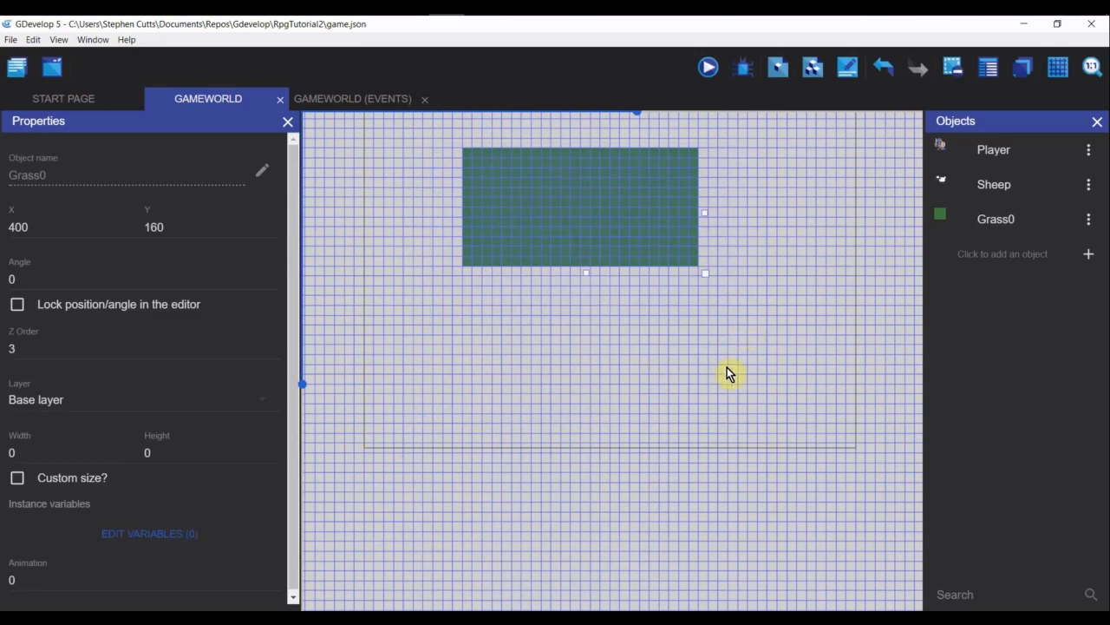
{"action": "middle_click_drag", "start_coordinate": [657, 421], "coordinate": [664, 362]}
{"action": "scroll", "coordinate": [664, 381], "scroll_direction": "down", "scroll_amount": 4}
{"action": "scroll", "coordinate": [665, 383], "scroll_direction": "down", "scroll_amount": 1}
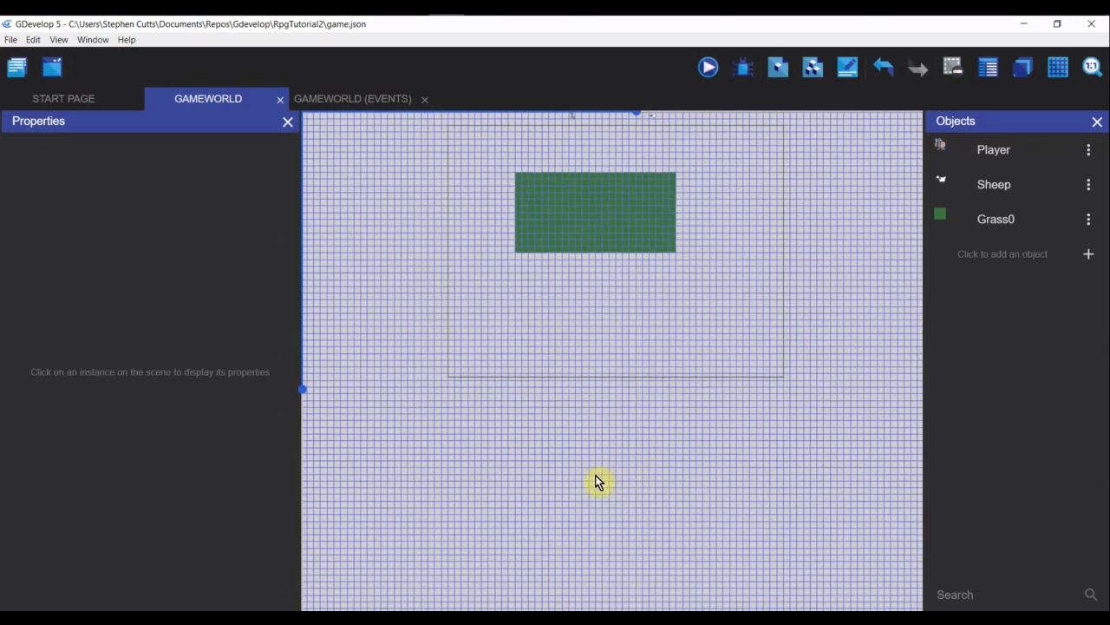
{"action": "key", "text": "ctrl+v"}
{"action": "left_click_drag", "start_coordinate": [377, 326], "coordinate": [578, 459]}
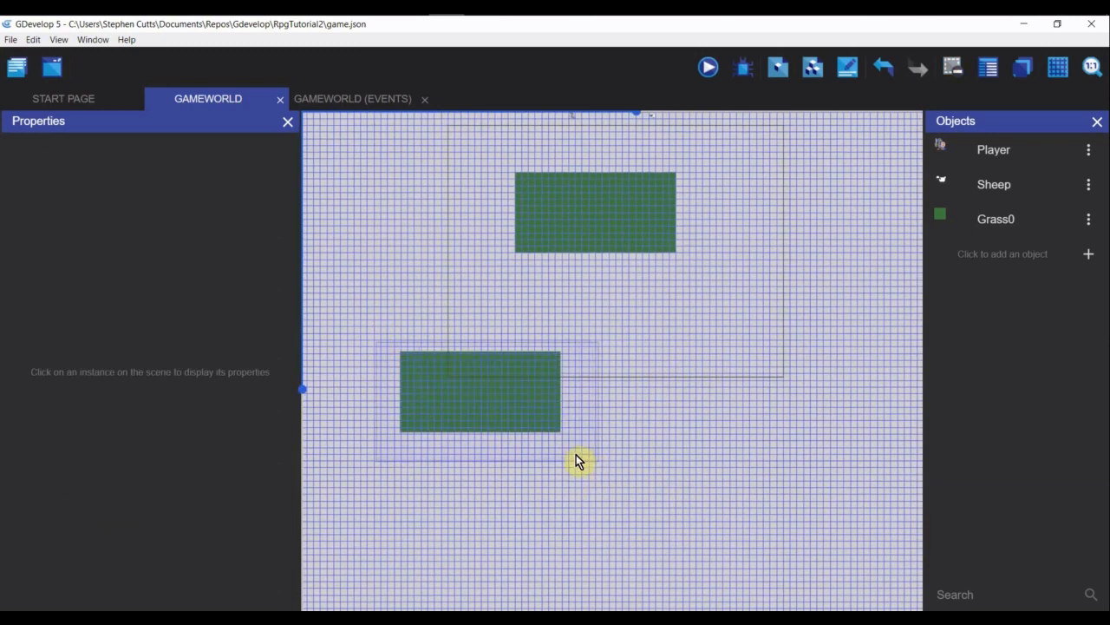
{"action": "left_click_drag", "start_coordinate": [521, 411], "coordinate": [631, 314]}
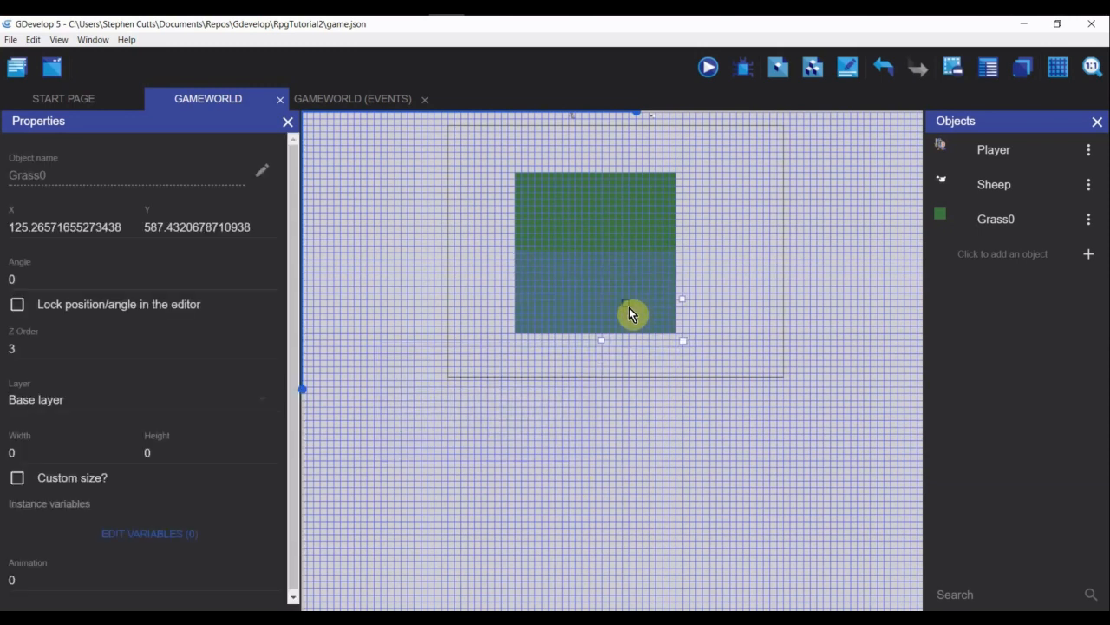
{"action": "left_click", "coordinate": [741, 318]}
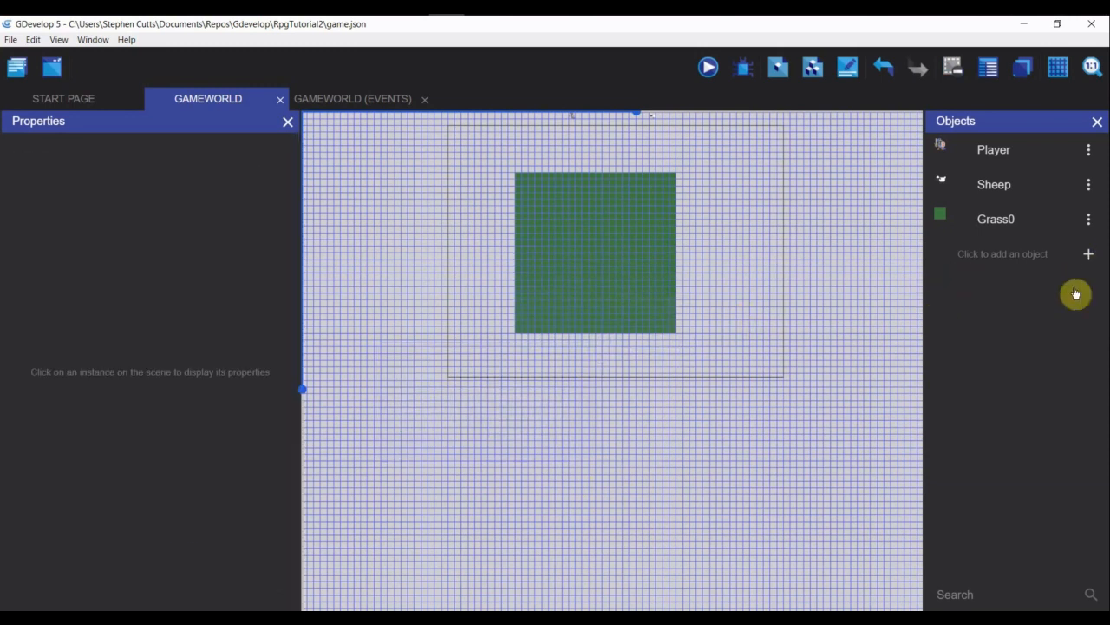
Check the scene's layer list, then create a new Sprite object named water0.
{"action": "left_click", "coordinate": [1026, 75]}
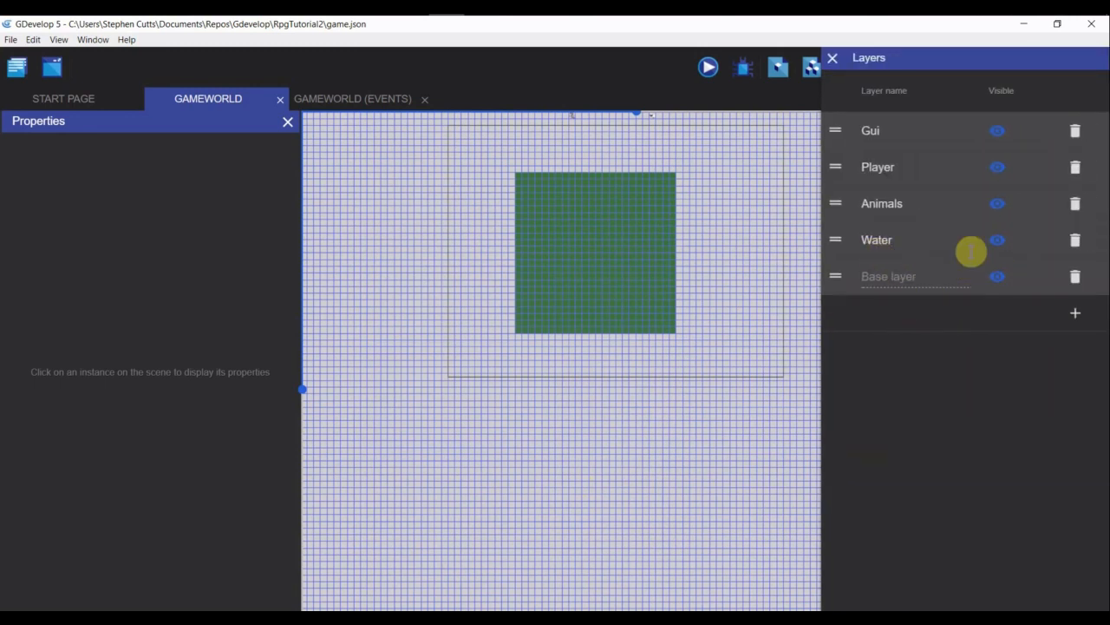
{"action": "left_click", "coordinate": [832, 58]}
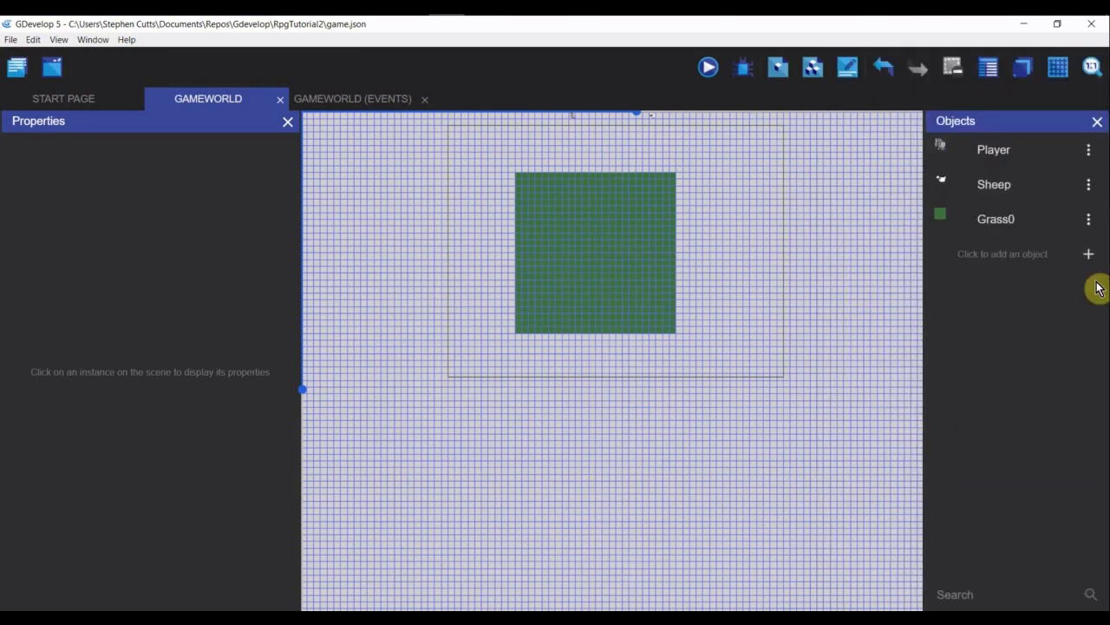
{"action": "left_click", "coordinate": [1089, 253]}
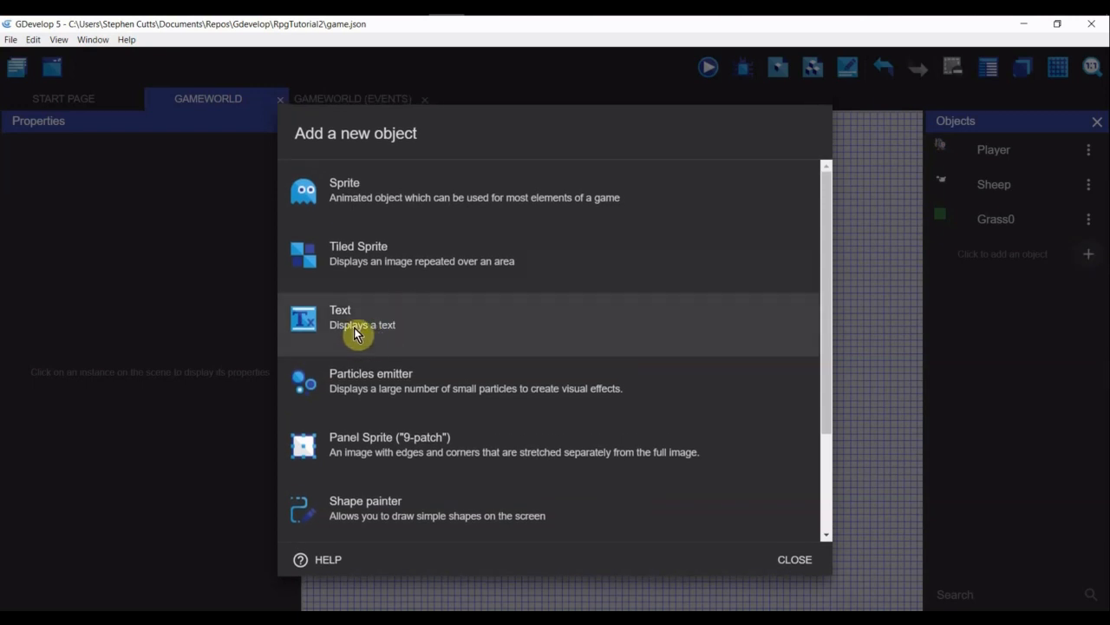
{"action": "left_click", "coordinate": [363, 217]}
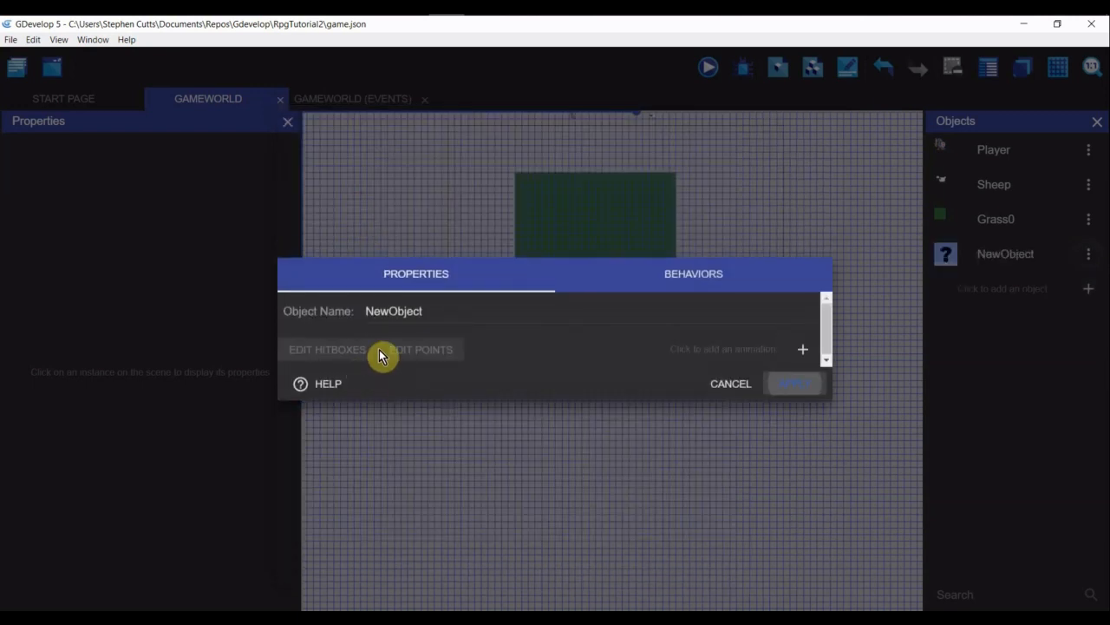
{"action": "double_click", "coordinate": [421, 309]}
{"action": "type", "text": "water0"}
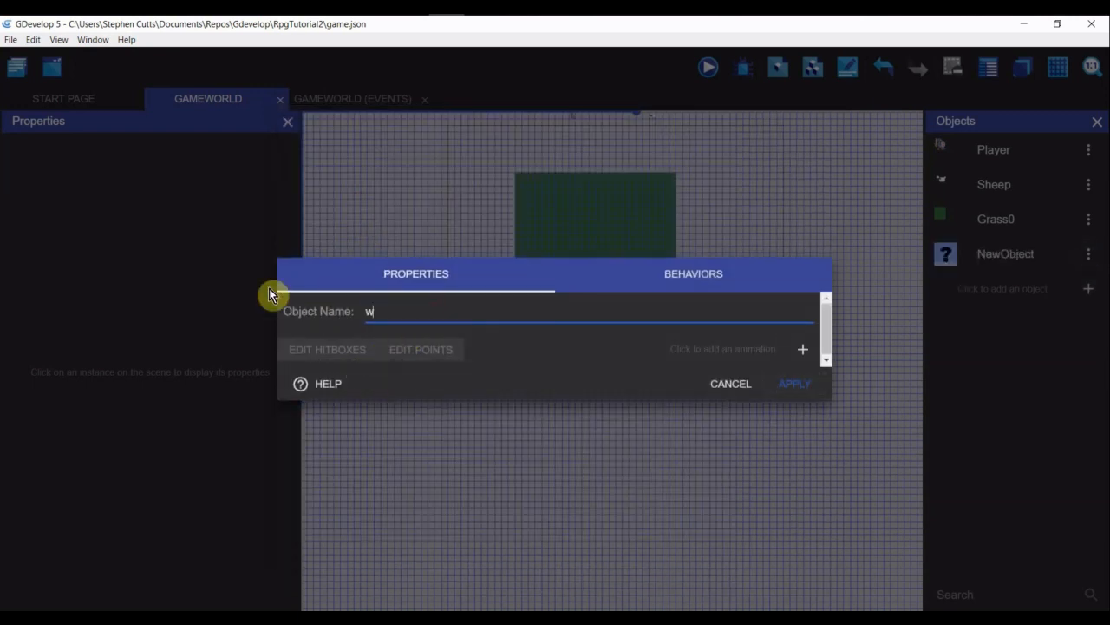
Add an animation to water0 using the water0 image from the Rpg Tutorial project's Rpg Sprites folder and apply the object.
{"action": "left_click", "coordinate": [799, 350]}
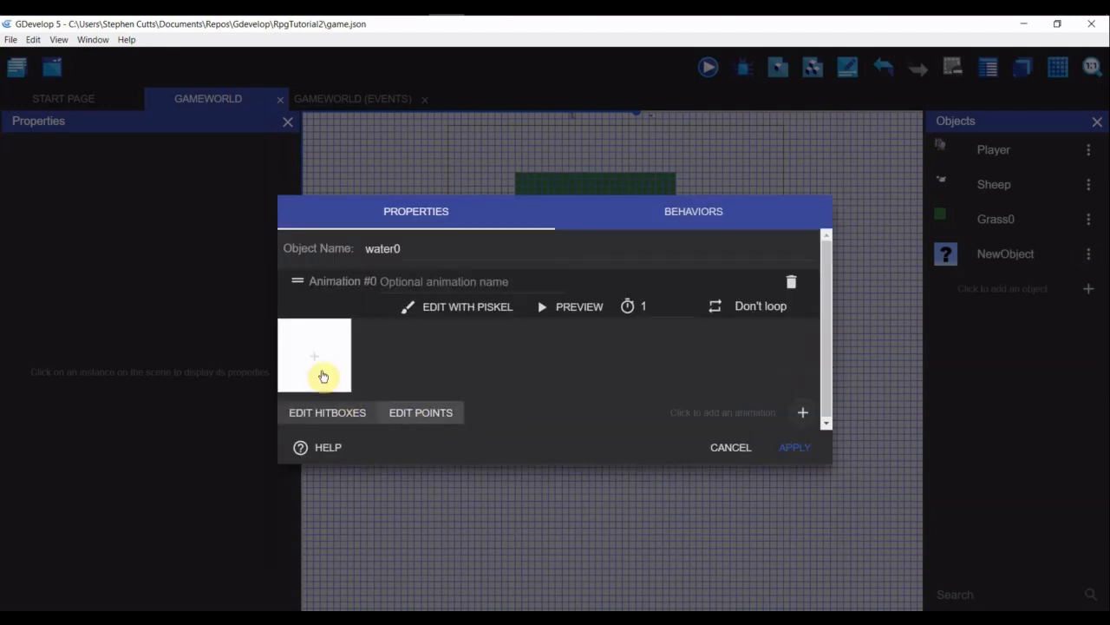
{"action": "left_click", "coordinate": [315, 367]}
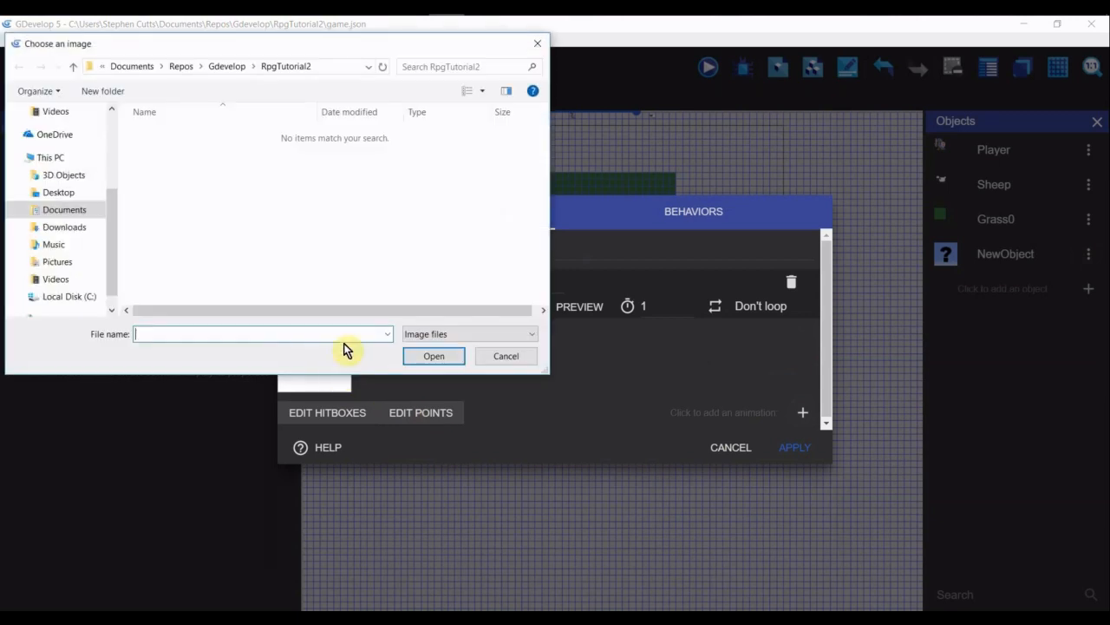
{"action": "left_click", "coordinate": [215, 70]}
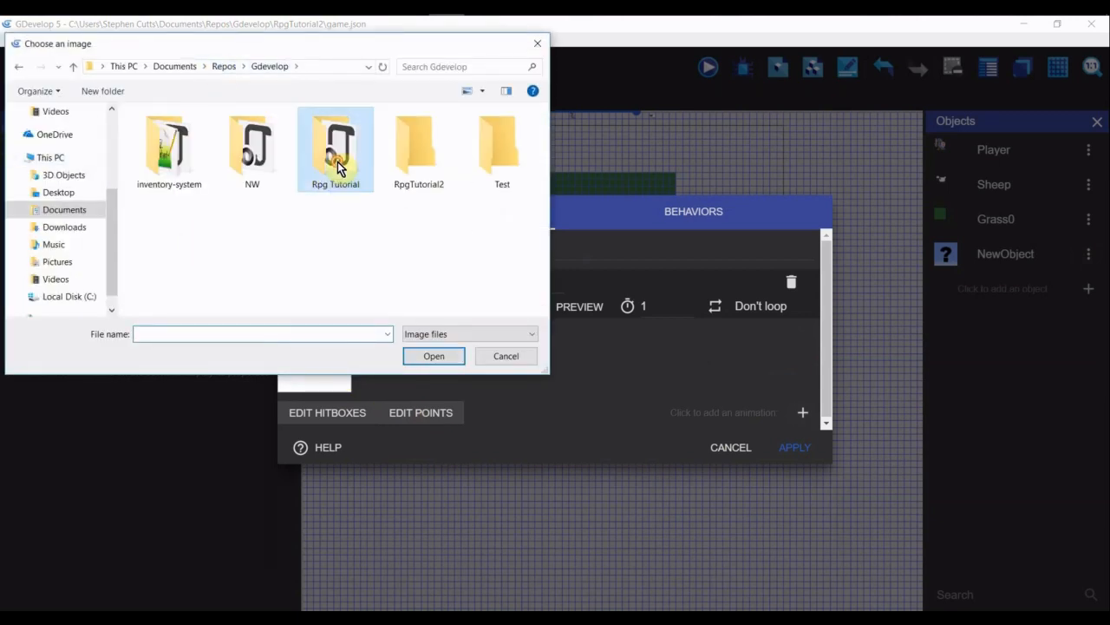
{"action": "double_click", "coordinate": [323, 173]}
{"action": "double_click", "coordinate": [168, 135]}
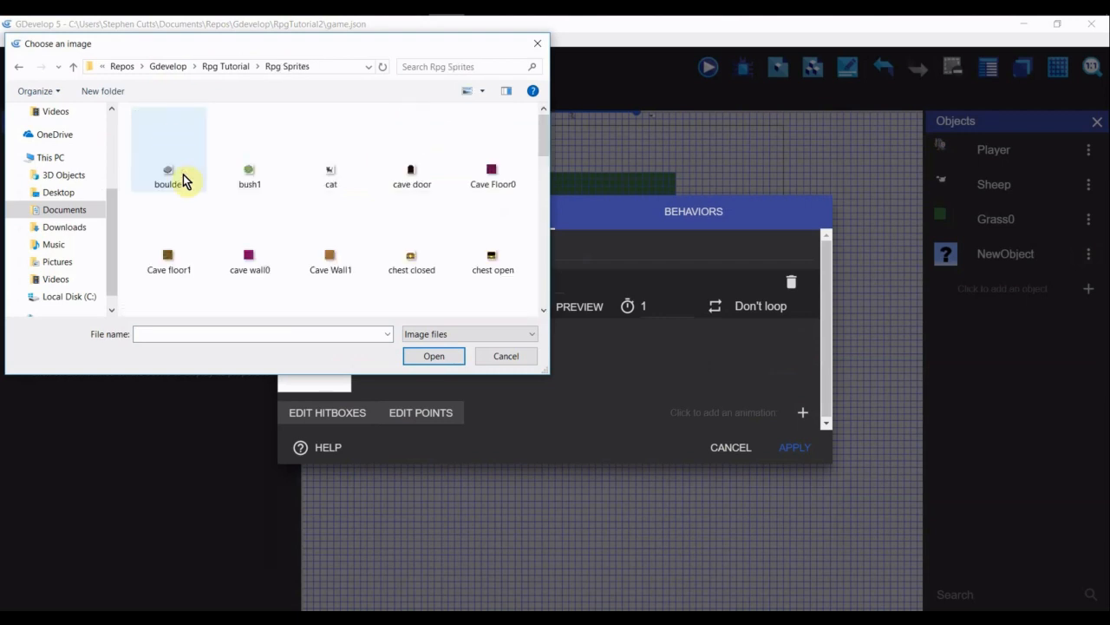
{"action": "scroll", "coordinate": [389, 231], "scroll_direction": "down", "scroll_amount": 10}
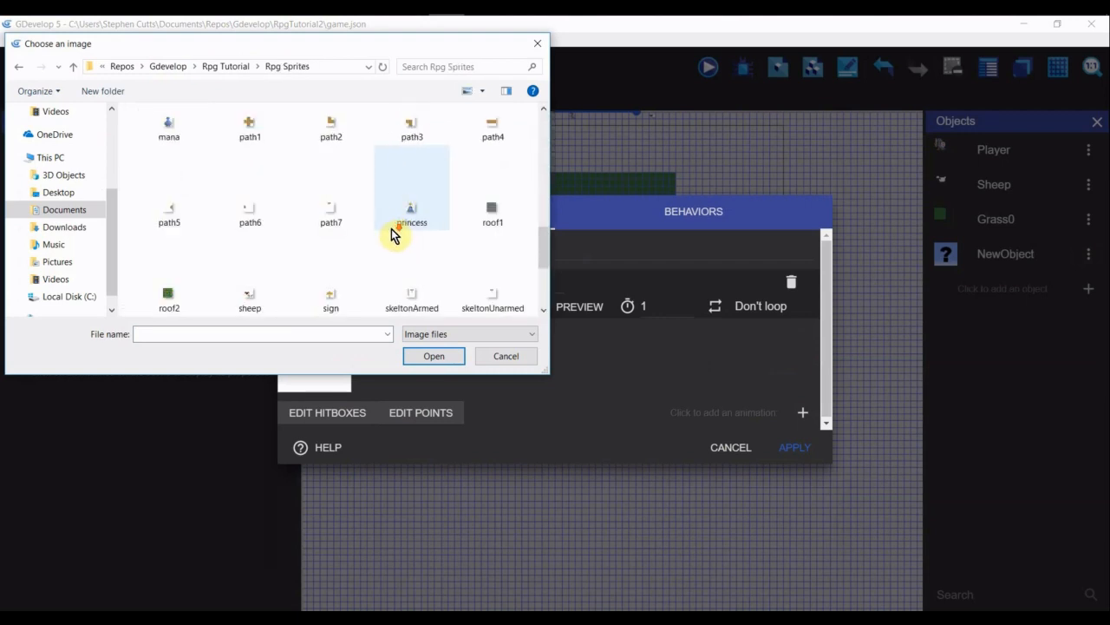
{"action": "key", "text": "w"}
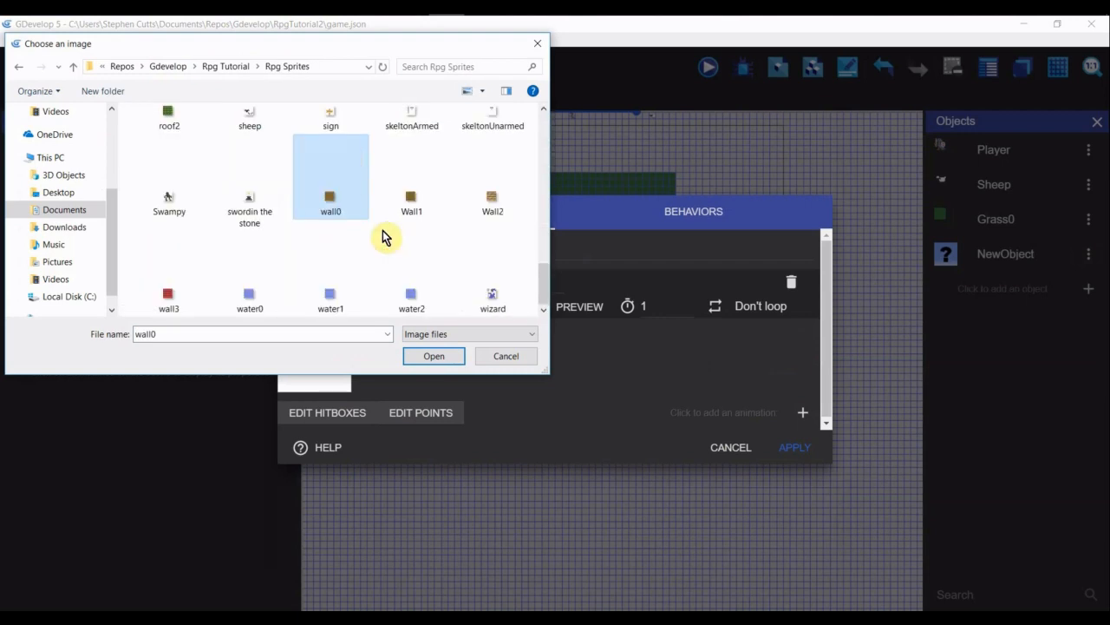
{"action": "left_click", "coordinate": [251, 295]}
{"action": "left_click", "coordinate": [463, 361]}
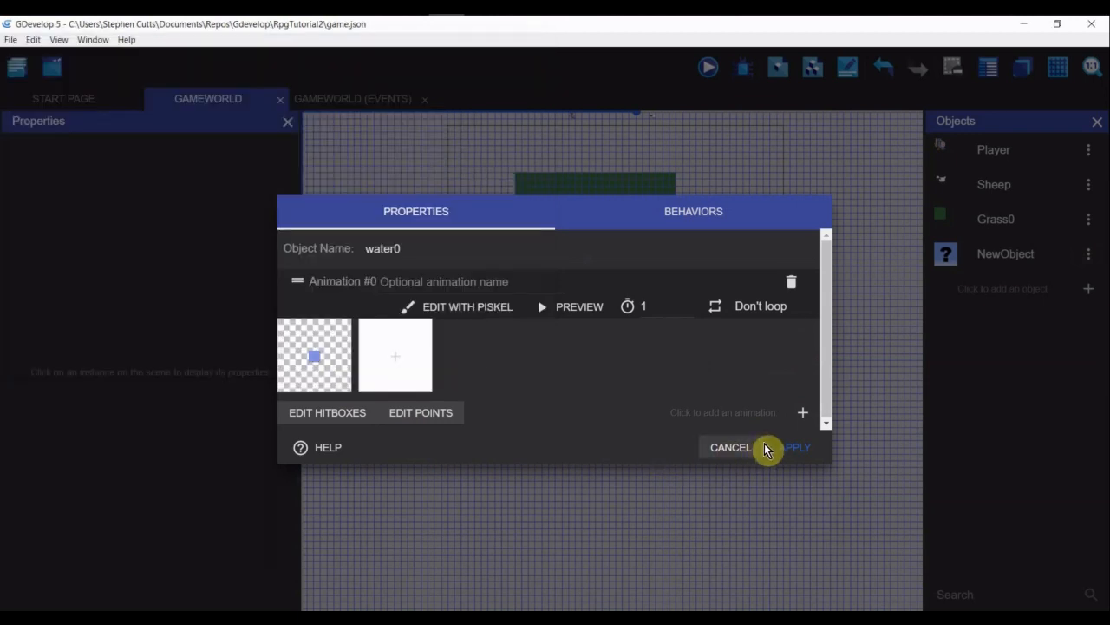
{"action": "left_click", "coordinate": [803, 452]}
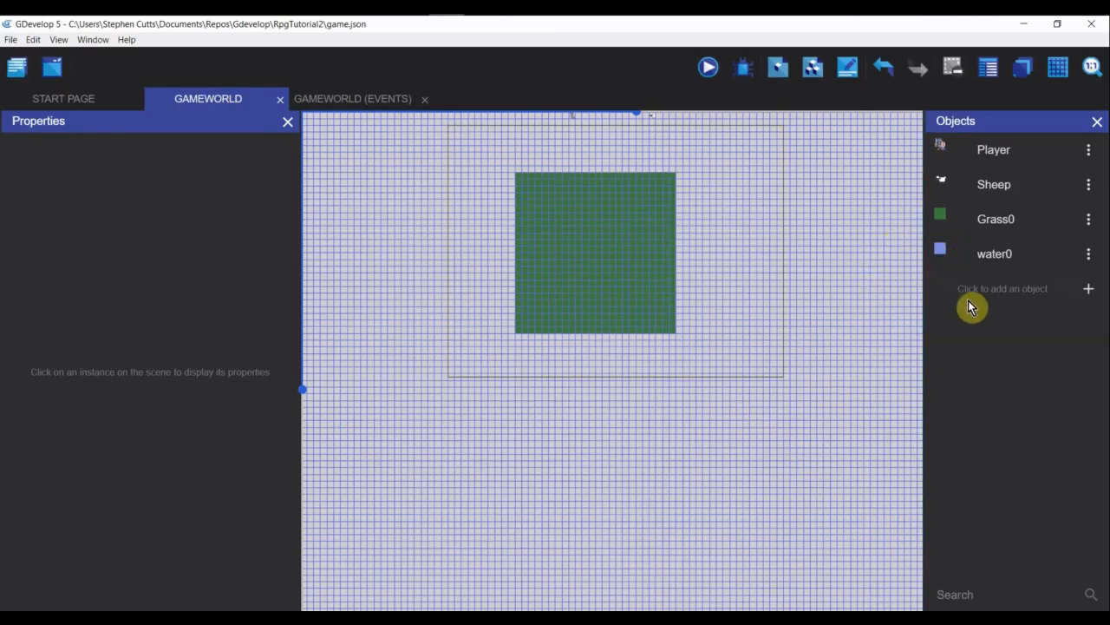
Place a water0 tile below the grass area, assign it to the Water layer and snap it to the grid at X 352, Y 640.
{"action": "left_click_drag", "start_coordinate": [972, 265], "coordinate": [676, 410]}
{"action": "scroll", "coordinate": [687, 432], "scroll_direction": "up", "scroll_amount": 3}
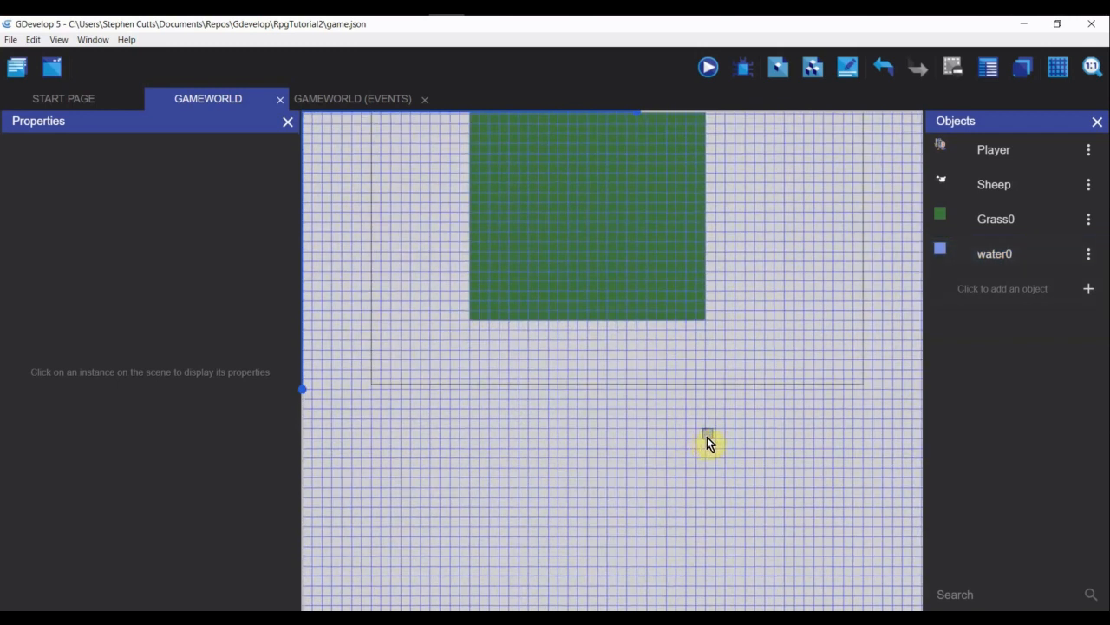
{"action": "left_click", "coordinate": [707, 435]}
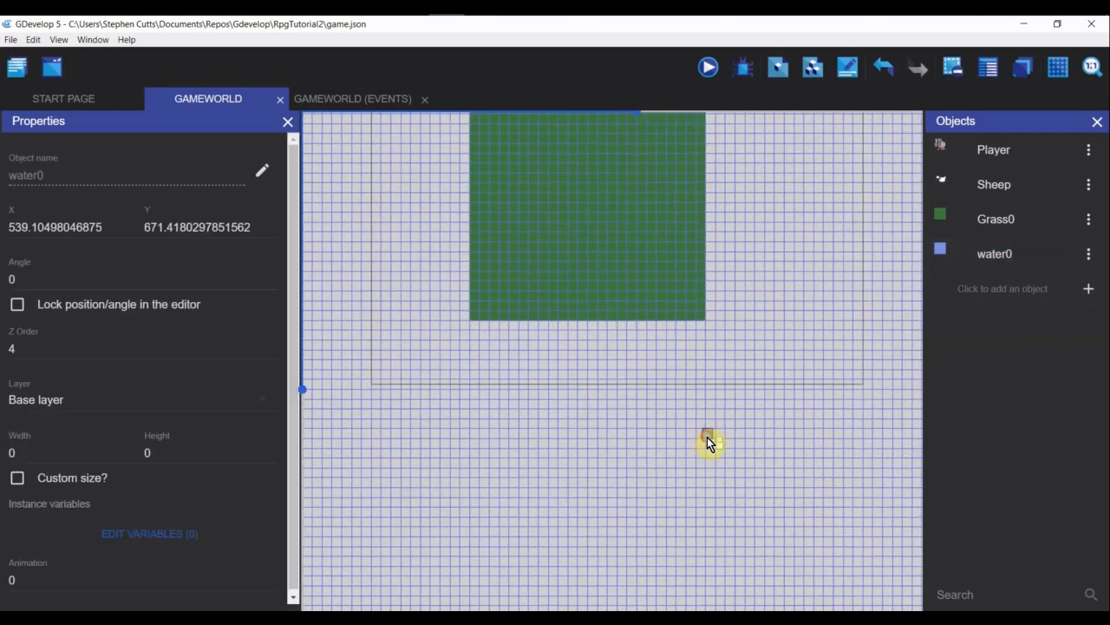
{"action": "left_click", "coordinate": [117, 396]}
{"action": "left_click", "coordinate": [69, 420]}
{"action": "left_click_drag", "start_coordinate": [708, 434], "coordinate": [599, 422]}
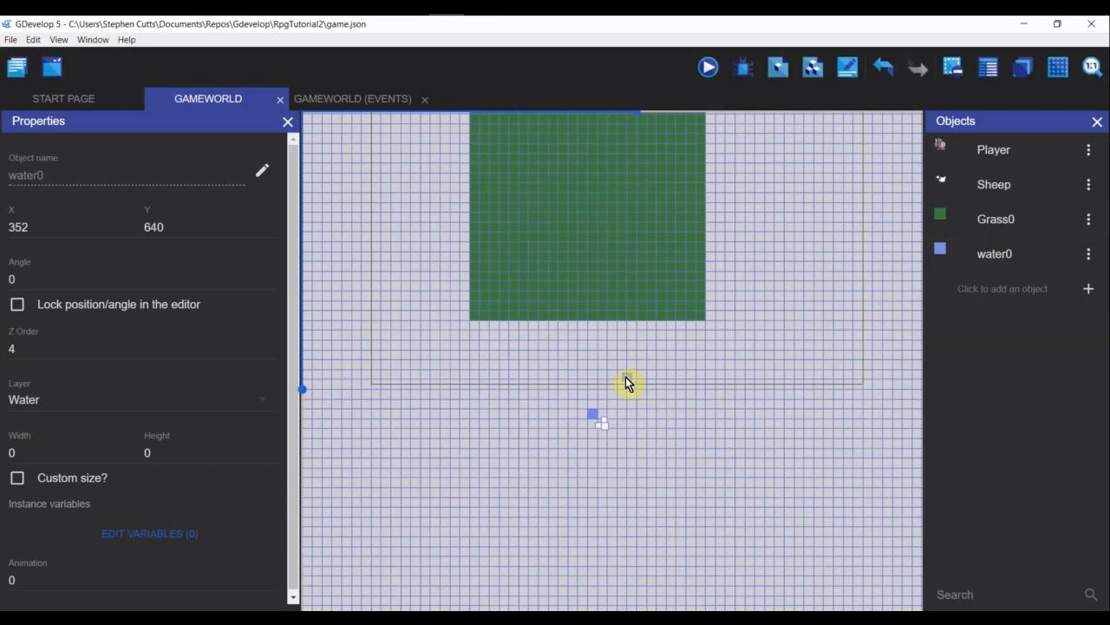
Duplicate the water0 tile beside itself, and copy that pair flush beneath to form a two-by-two water block.
{"action": "left_click_drag", "start_coordinate": [629, 375], "coordinate": [610, 419]}
{"action": "scroll", "coordinate": [611, 472], "scroll_direction": "up", "scroll_amount": 10}
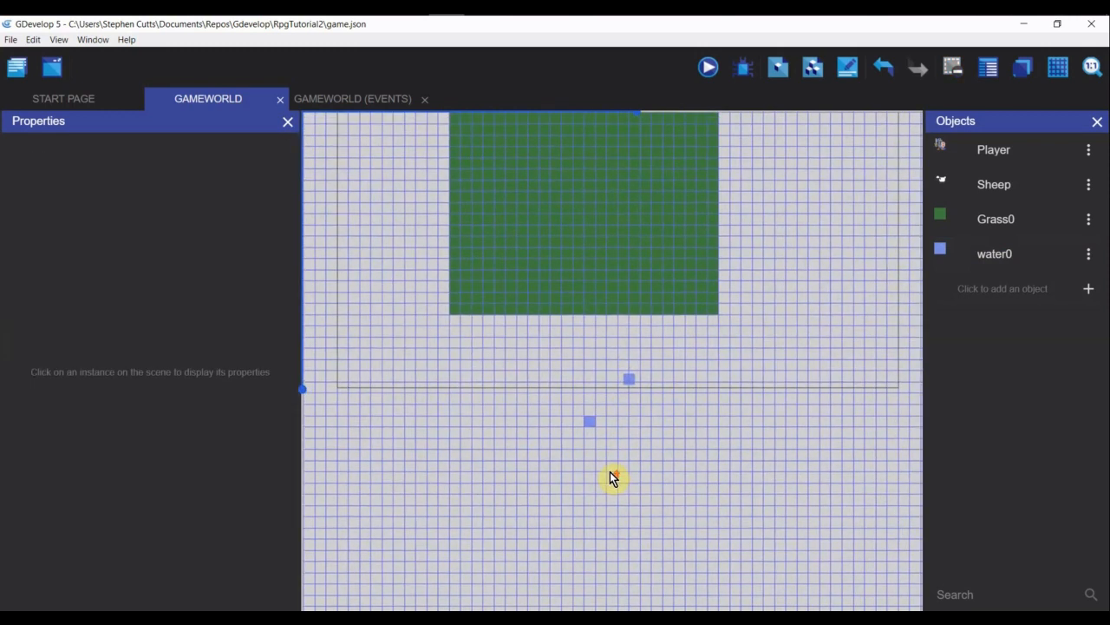
{"action": "middle_click_drag", "start_coordinate": [633, 484], "coordinate": [629, 358]}
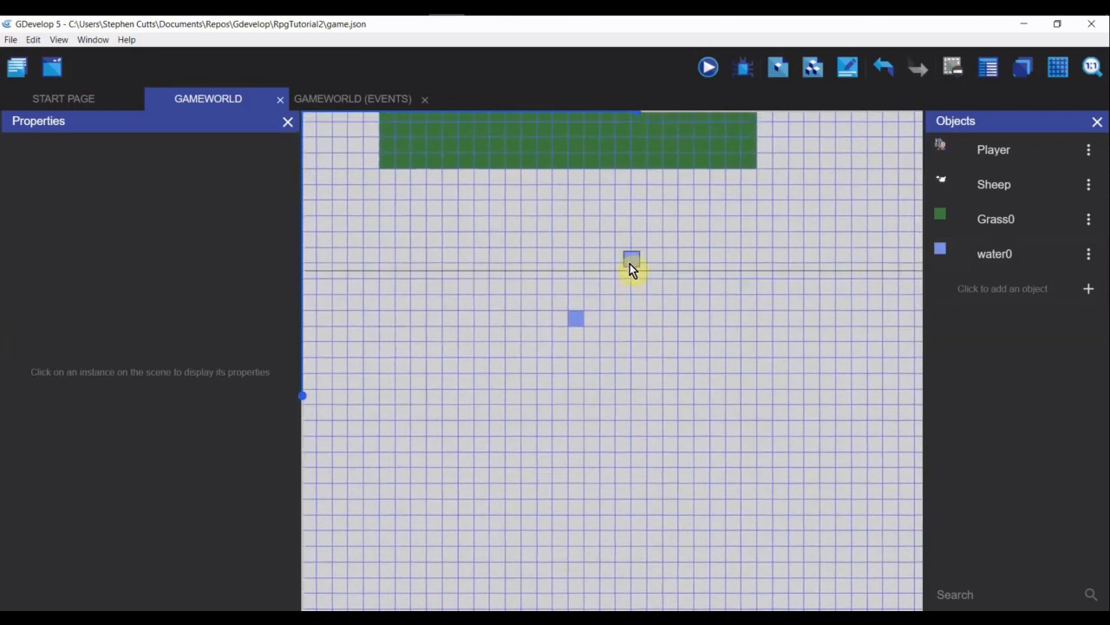
{"action": "left_click_drag", "start_coordinate": [630, 264], "coordinate": [627, 341]}
{"action": "key", "text": "ctrl+v"}
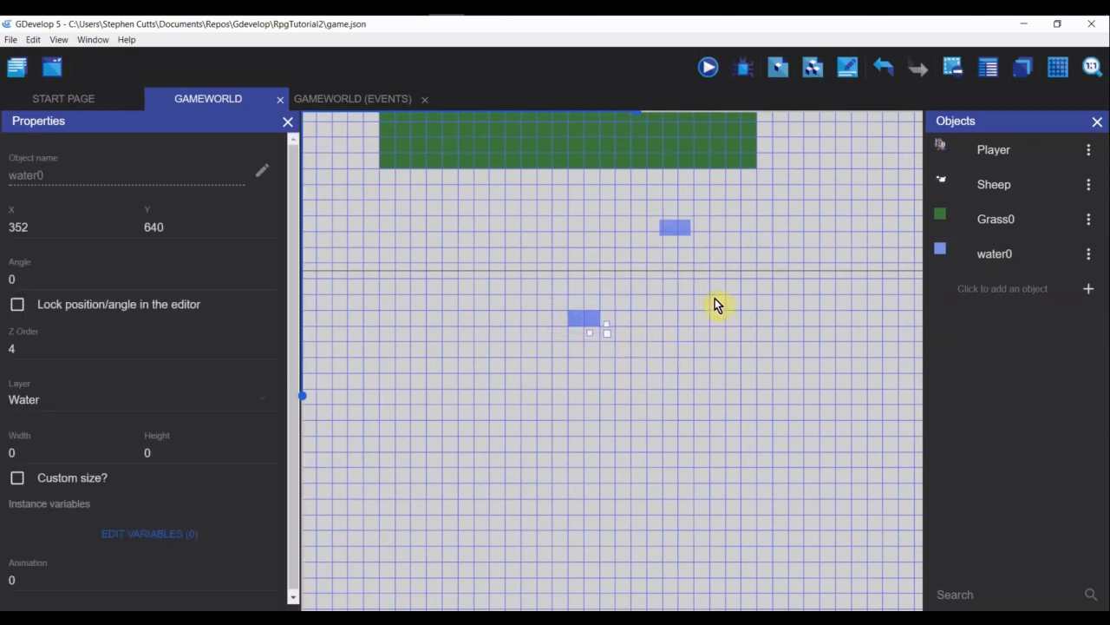
{"action": "left_click", "coordinate": [678, 229]}
{"action": "left_click_drag", "start_coordinate": [686, 236], "coordinate": [593, 338]}
Duplicate the two-by-two water block and place the copy flush above it to form a column four tiles high.
{"action": "left_click_drag", "start_coordinate": [560, 293], "coordinate": [655, 393]}
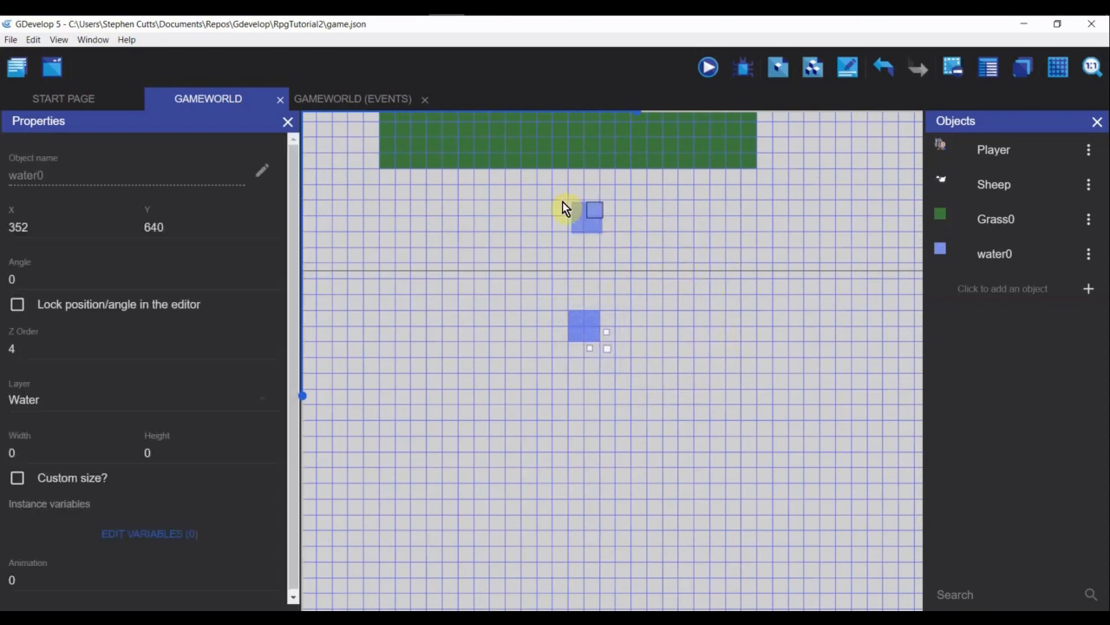
{"action": "left_click_drag", "start_coordinate": [547, 193], "coordinate": [628, 263]}
{"action": "left_click_drag", "start_coordinate": [557, 190], "coordinate": [643, 267]}
{"action": "left_click", "coordinate": [674, 291]}
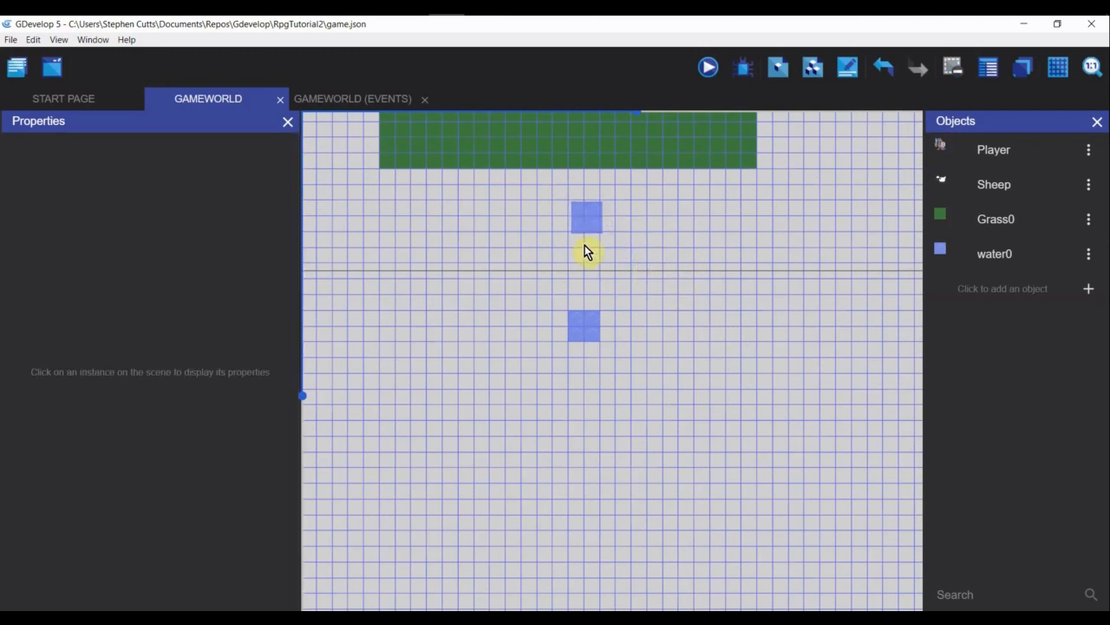
{"action": "scroll", "coordinate": [584, 245], "scroll_direction": "up", "scroll_amount": 3, "text": "ctrl"}
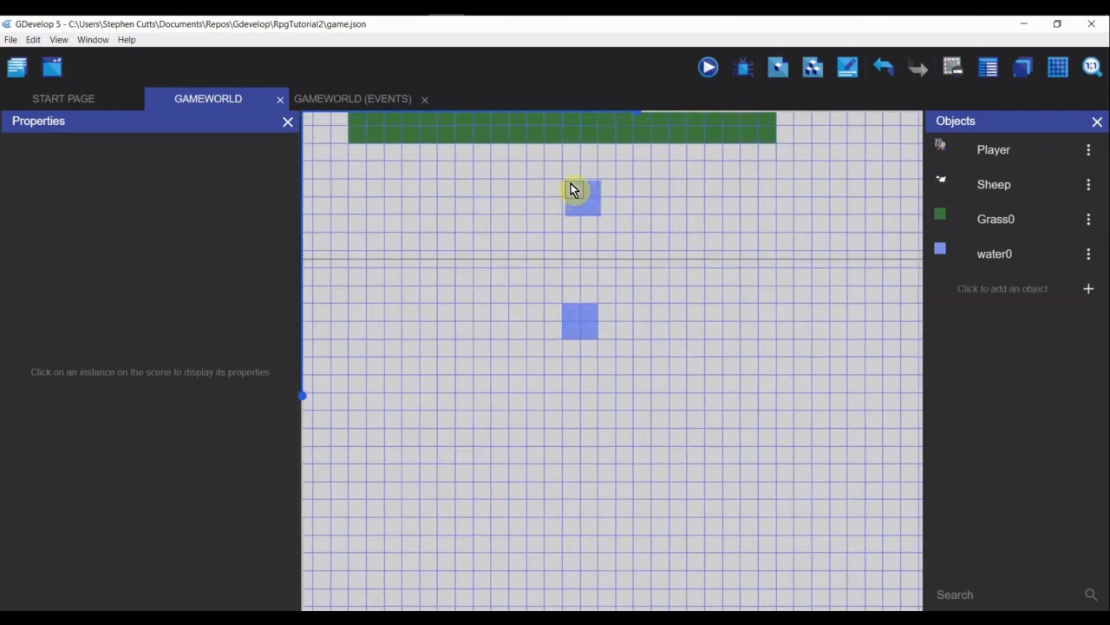
{"action": "left_click_drag", "start_coordinate": [564, 239], "coordinate": [622, 213]}
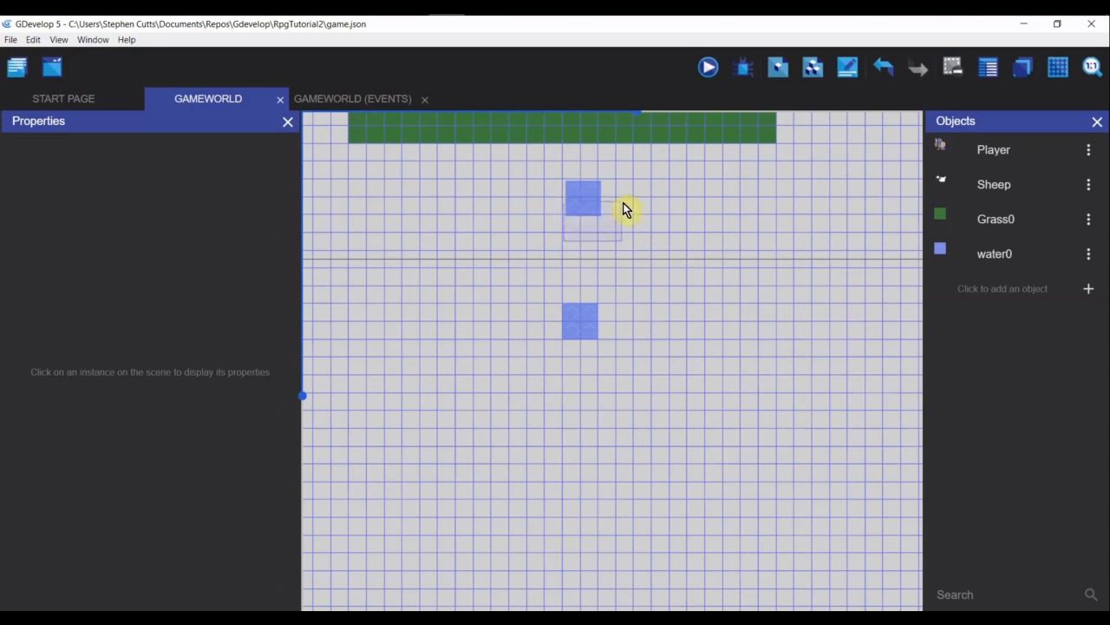
{"action": "left_click_drag", "start_coordinate": [624, 210], "coordinate": [581, 204]}
{"action": "left_click_drag", "start_coordinate": [610, 215], "coordinate": [614, 191]}
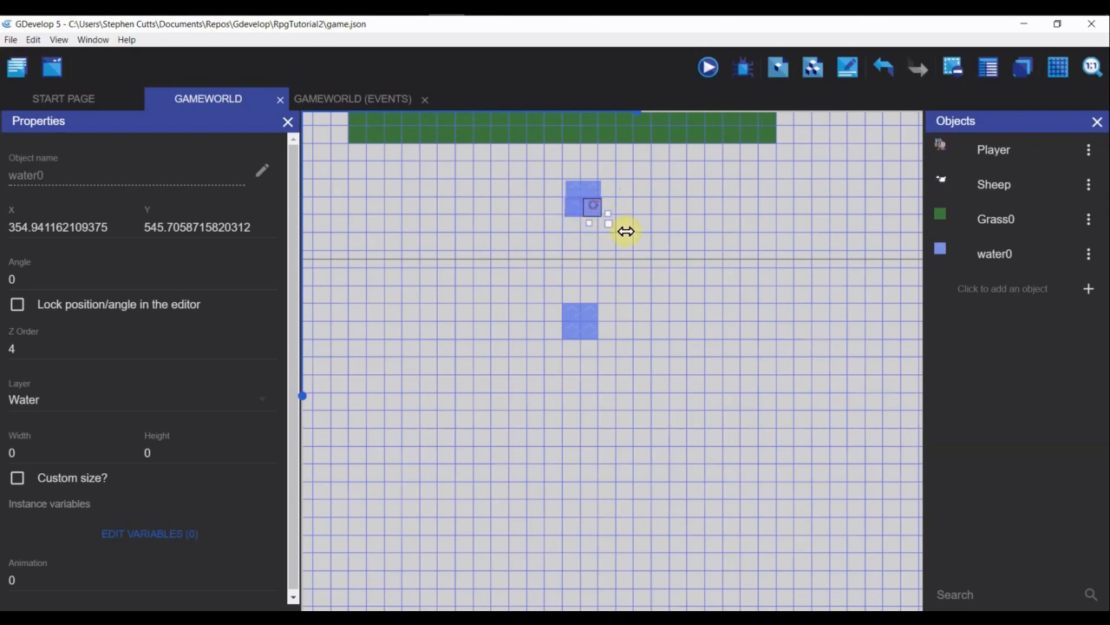
{"action": "left_click_drag", "start_coordinate": [601, 210], "coordinate": [610, 236]}
{"action": "left_click_drag", "start_coordinate": [547, 172], "coordinate": [589, 286]}
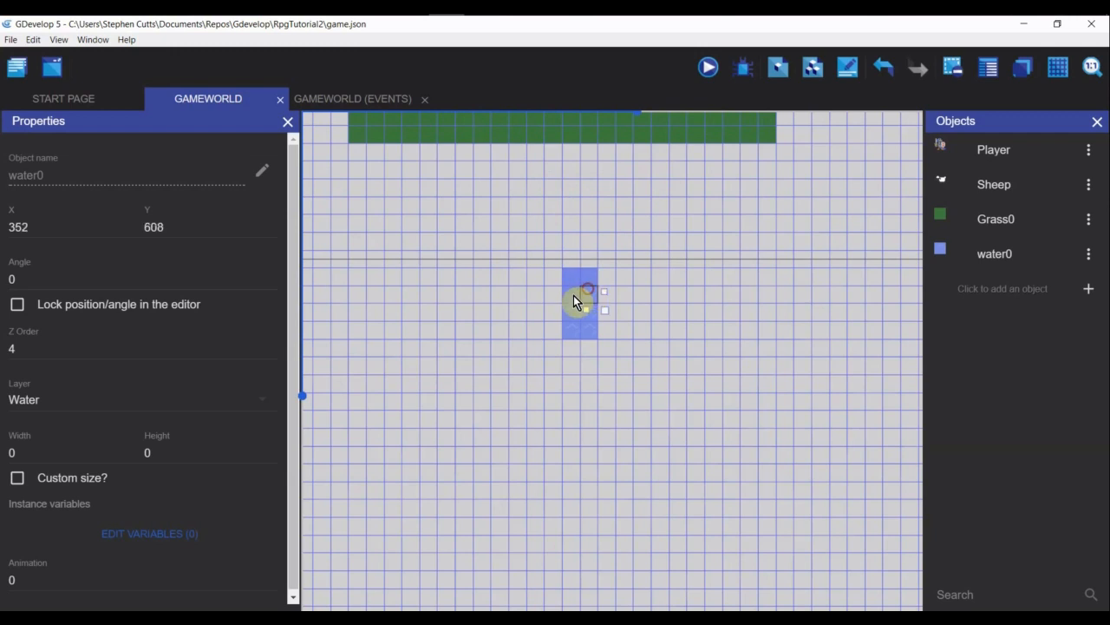
Duplicate the water column and set the copy flush against its left side to form a four-by-four water block.
{"action": "left_click_drag", "start_coordinate": [542, 255], "coordinate": [651, 377]}
{"action": "key", "text": "ctrl+v"}
{"action": "left_click_drag", "start_coordinate": [337, 183], "coordinate": [425, 322]}
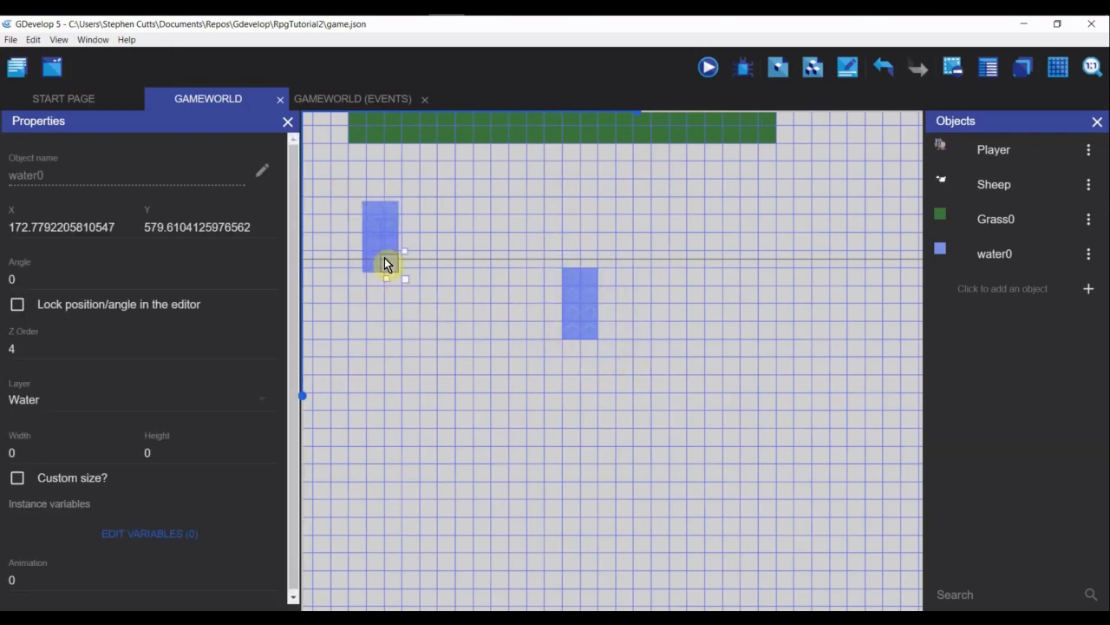
{"action": "left_click_drag", "start_coordinate": [383, 257], "coordinate": [542, 335]}
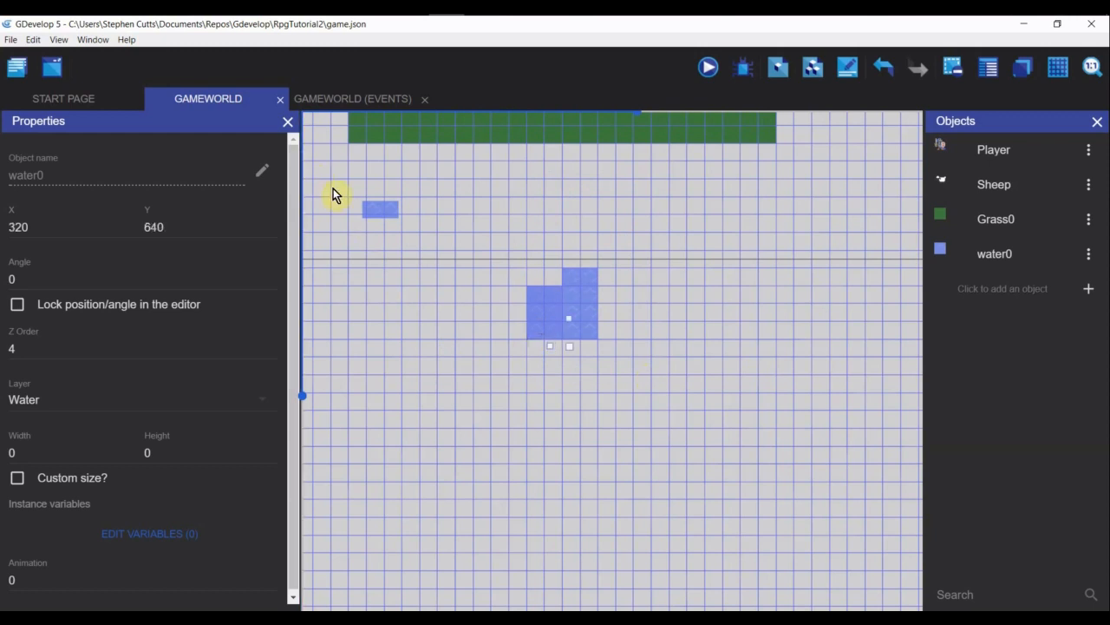
{"action": "left_click_drag", "start_coordinate": [333, 186], "coordinate": [463, 245]}
{"action": "left_click", "coordinate": [378, 214]}
{"action": "left_click_drag", "start_coordinate": [379, 214], "coordinate": [541, 268]}
{"action": "left_click", "coordinate": [471, 317]}
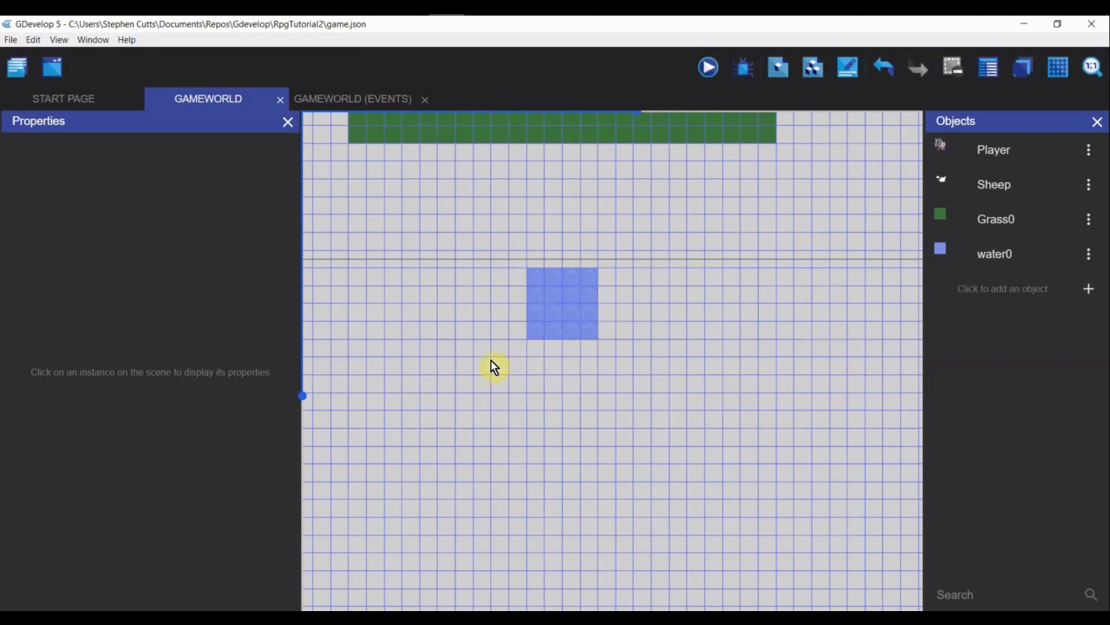
Move the whole four-by-four water block onto the middle of the grass field and save the project.
{"action": "left_click_drag", "start_coordinate": [624, 360], "coordinate": [632, 283]}
{"action": "left_click_drag", "start_coordinate": [570, 326], "coordinate": [574, 337]}
{"action": "left_click", "coordinate": [525, 381]}
{"action": "left_click_drag", "start_coordinate": [501, 259], "coordinate": [737, 401]}
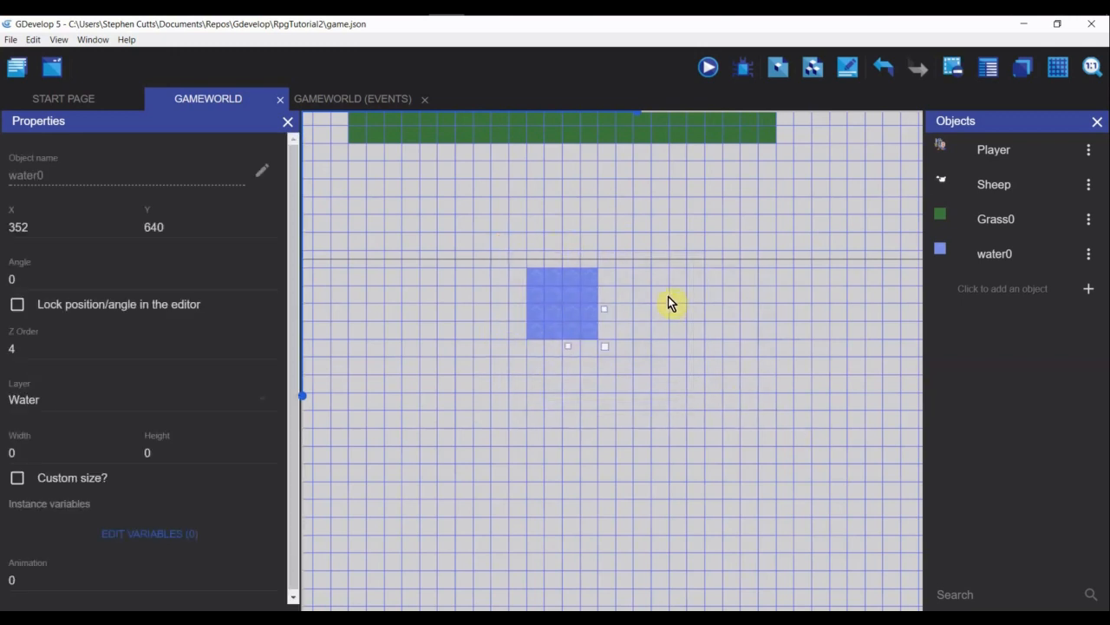
{"action": "scroll", "coordinate": [668, 296], "scroll_direction": "down", "scroll_amount": 5}
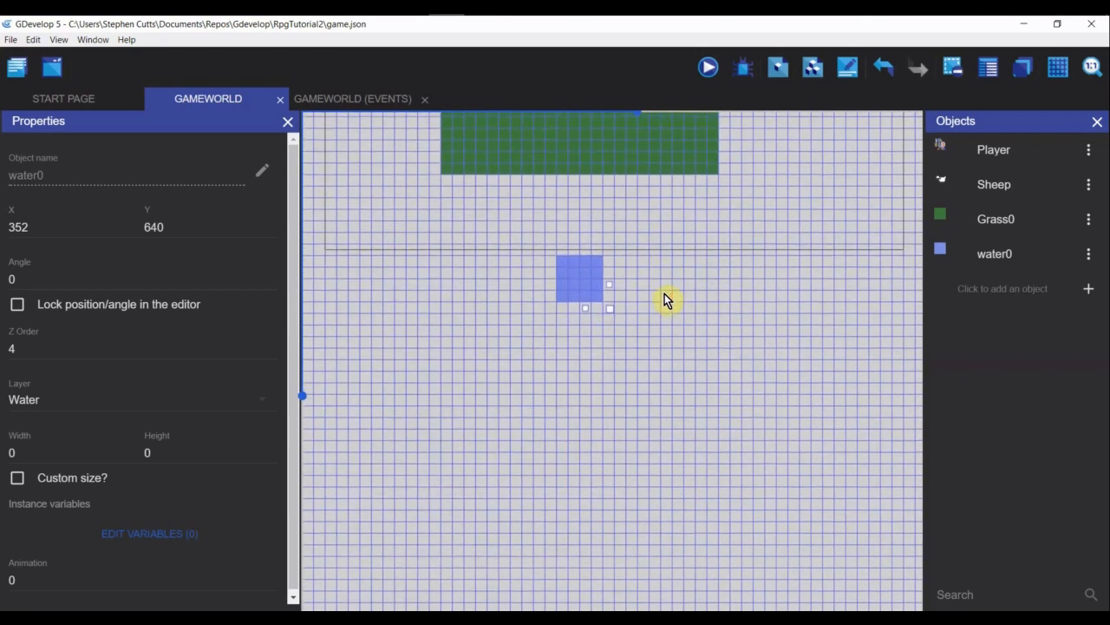
{"action": "scroll", "coordinate": [664, 293], "scroll_direction": "down", "scroll_amount": 4}
{"action": "middle_click_drag", "start_coordinate": [639, 308], "coordinate": [649, 402]}
{"action": "mouse_move", "coordinate": [598, 394]}
{"action": "left_mouse_down"}
{"action": "mouse_move", "coordinate": [601, 348]}
{"action": "mouse_move", "coordinate": [597, 393]}
{"action": "left_mouse_up"}
{"action": "left_click_drag", "start_coordinate": [541, 353], "coordinate": [662, 464]}
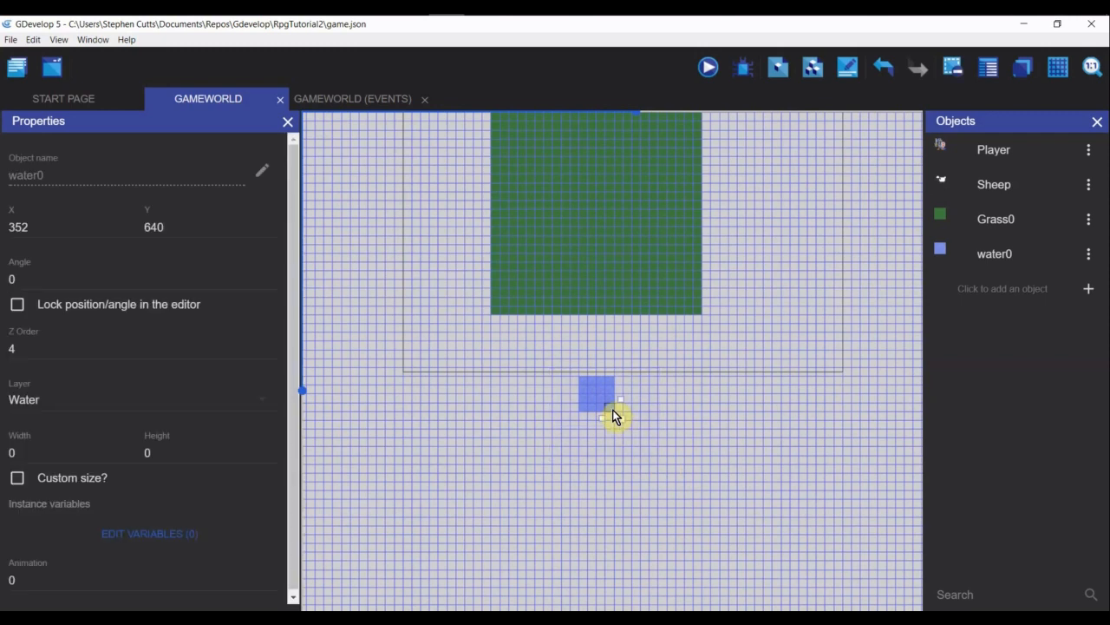
{"action": "left_click_drag", "start_coordinate": [612, 410], "coordinate": [606, 229]}
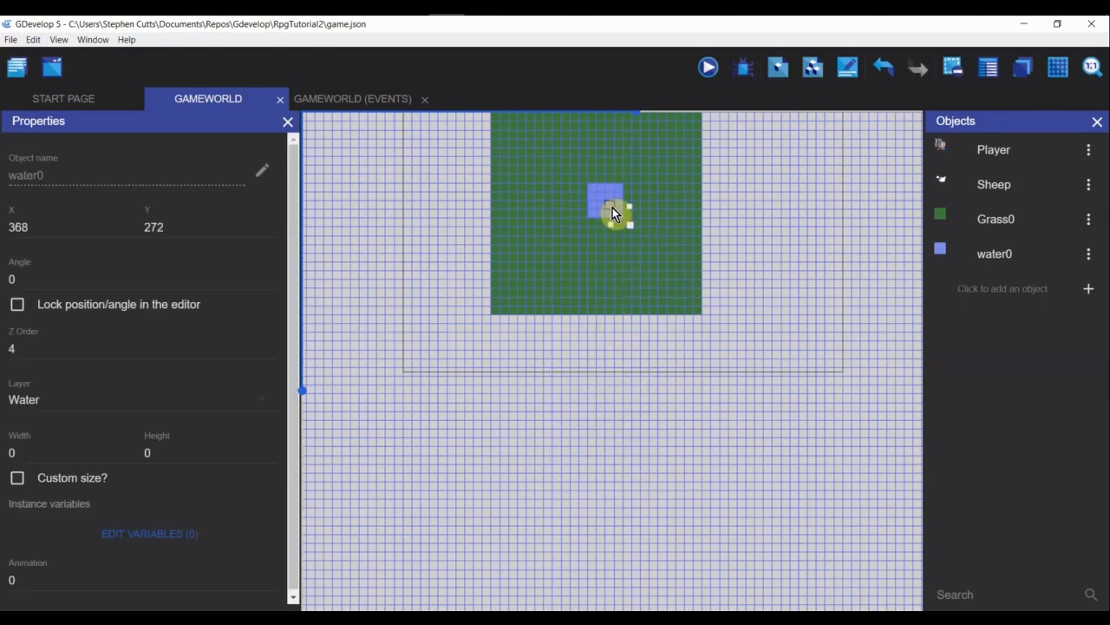
{"action": "left_click", "coordinate": [688, 395]}
{"action": "scroll", "coordinate": [688, 317], "scroll_direction": "up", "scroll_amount": 1, "text": "ctrl"}
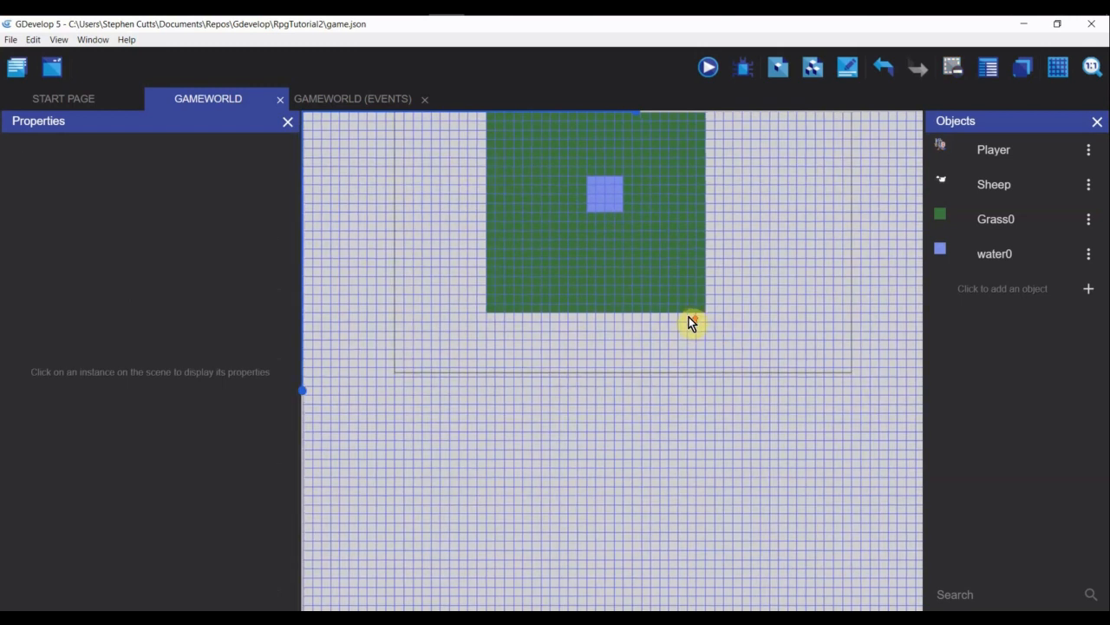
{"action": "scroll", "coordinate": [709, 328], "scroll_direction": "down", "scroll_amount": 2, "text": "ctrl"}
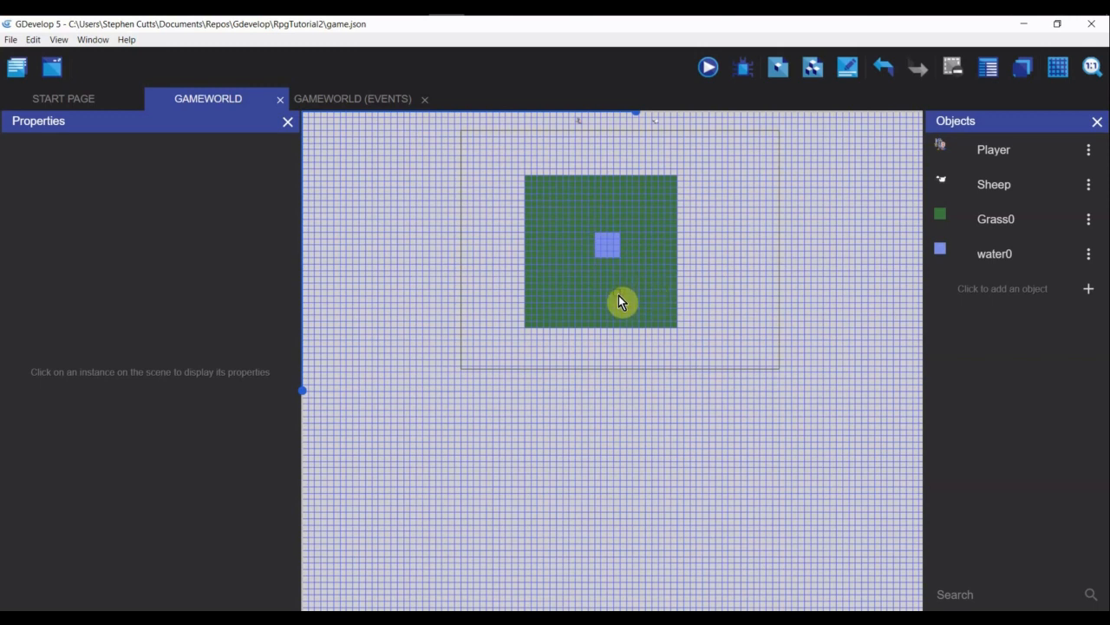
{"action": "key", "text": "ctrl+s"}
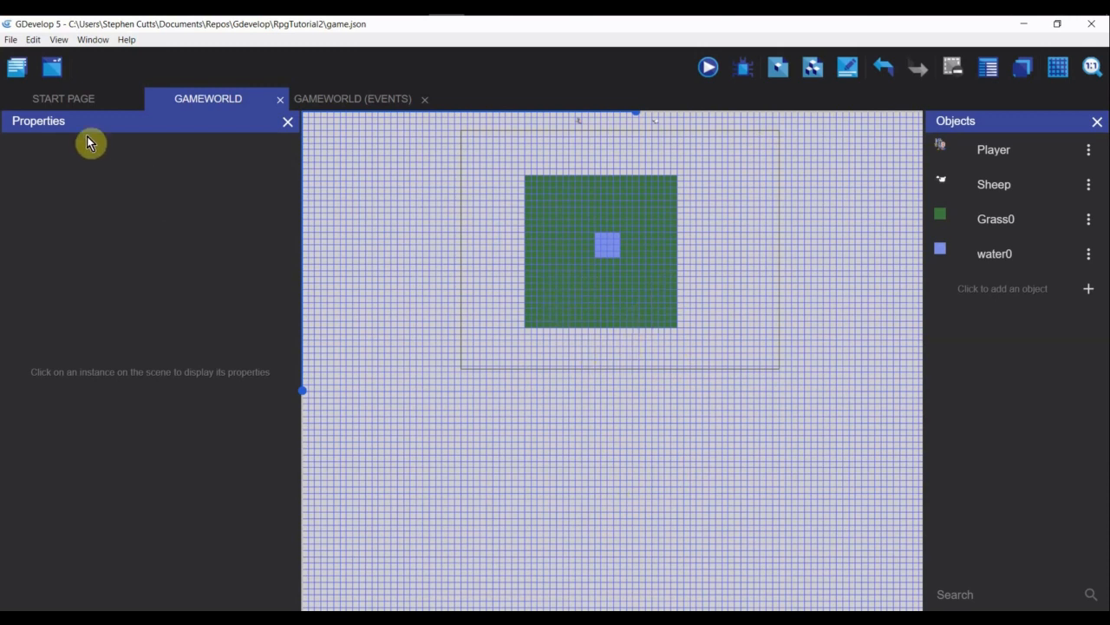
Copy the GameWorld scene and paste it as a second scene in the project.
{"action": "left_click", "coordinate": [19, 71]}
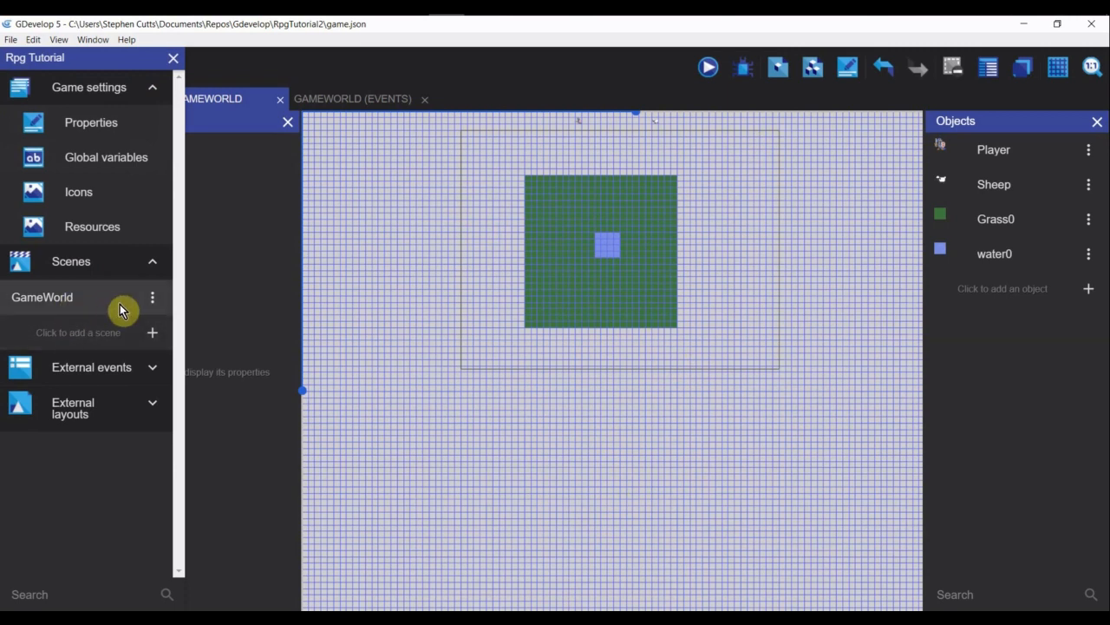
{"action": "left_click", "coordinate": [152, 301]}
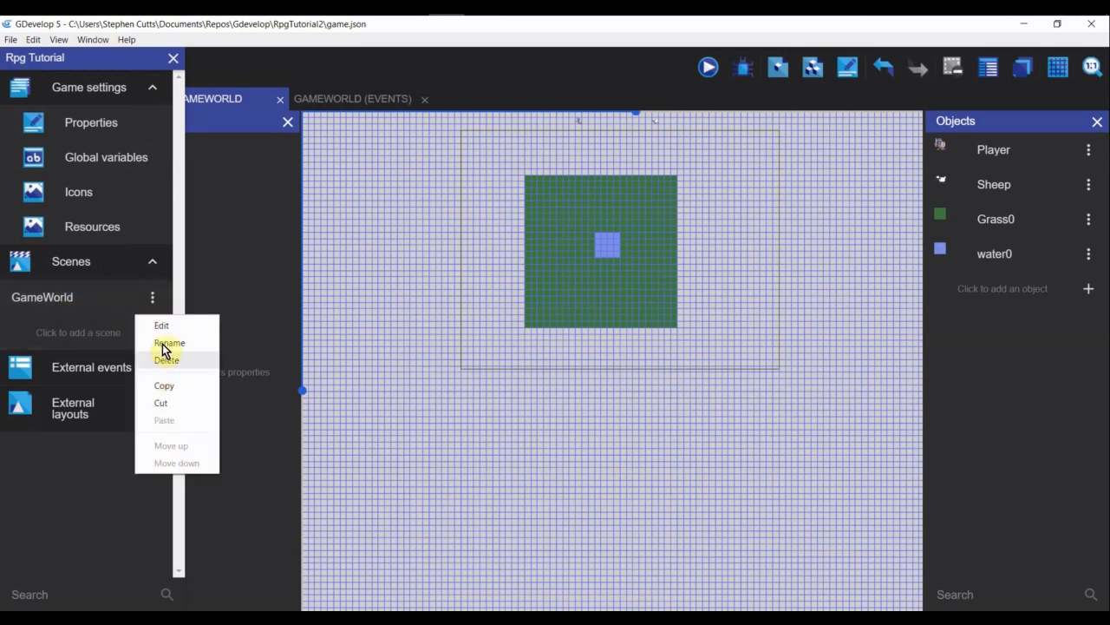
{"action": "left_click", "coordinate": [165, 386]}
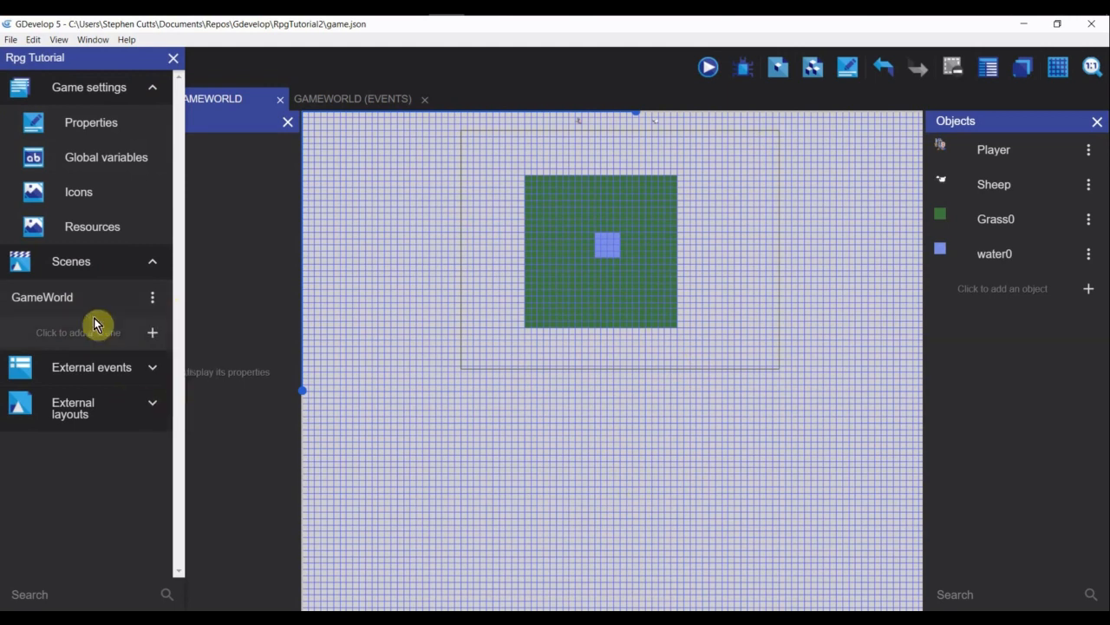
{"action": "left_click", "coordinate": [152, 297]}
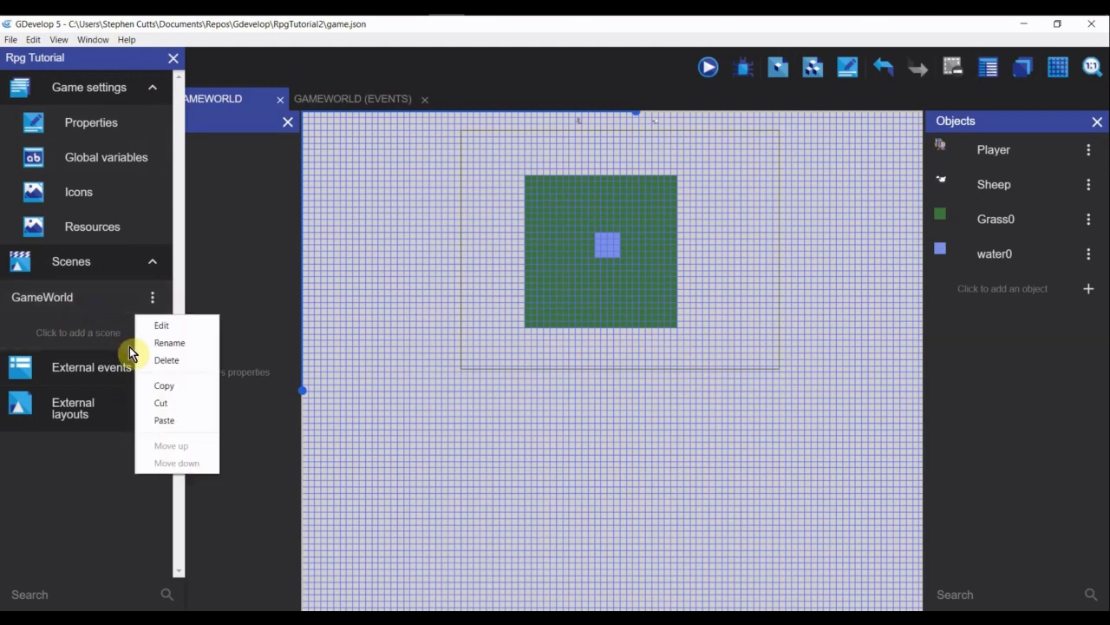
{"action": "left_click", "coordinate": [167, 422]}
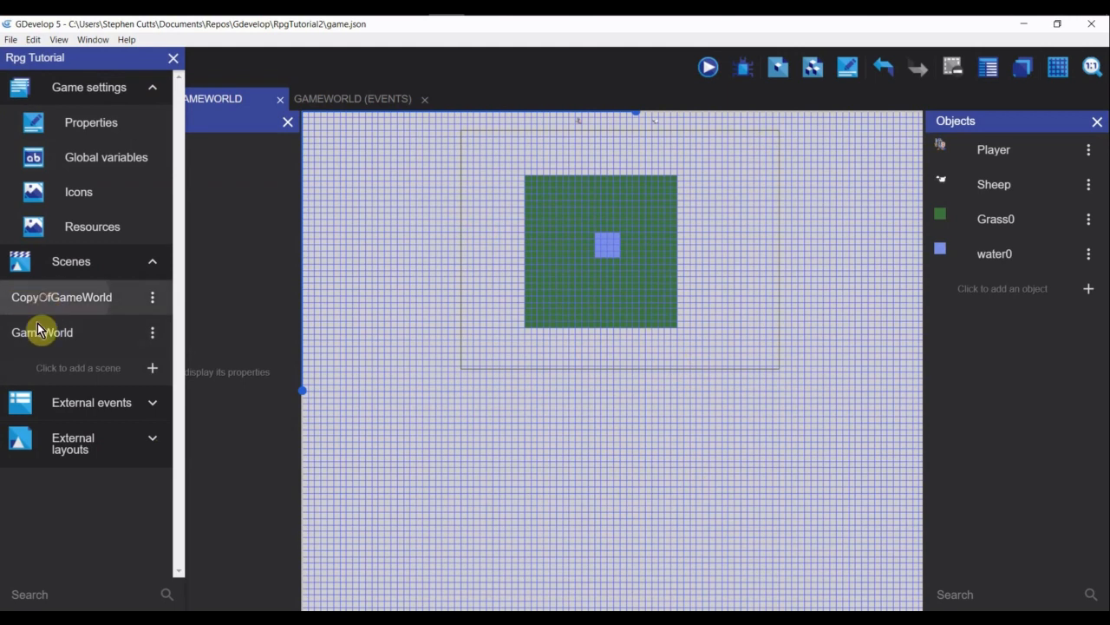
Open the duplicated scene to inspect its layout and events, and close both.
{"action": "left_click", "coordinate": [58, 304]}
{"action": "scroll", "coordinate": [391, 295], "scroll_direction": "up", "scroll_amount": 1}
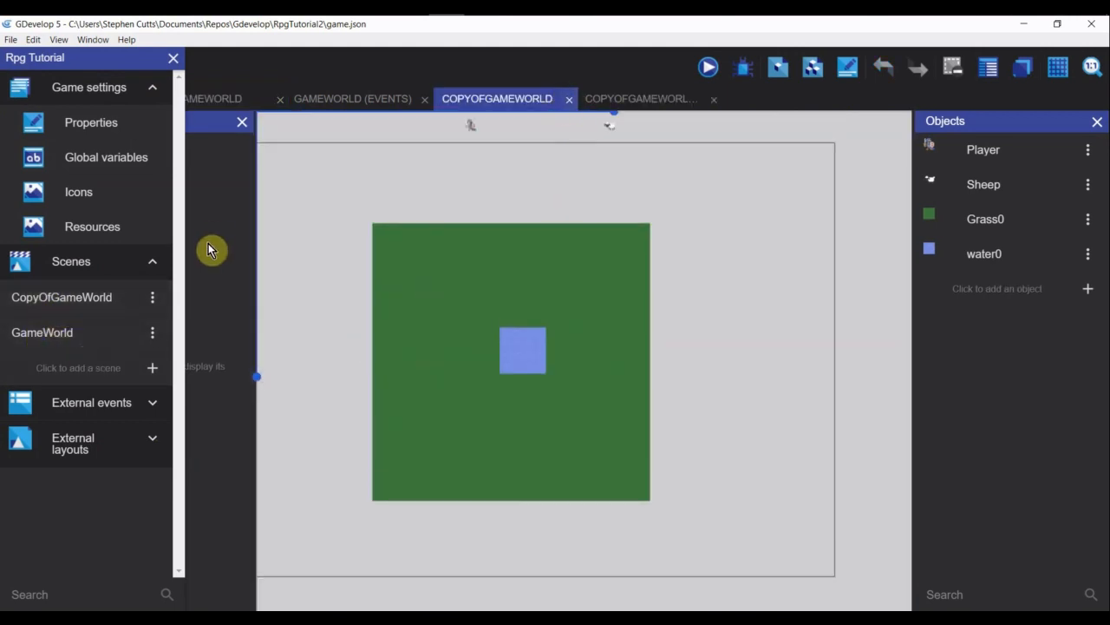
{"action": "left_click", "coordinate": [618, 103]}
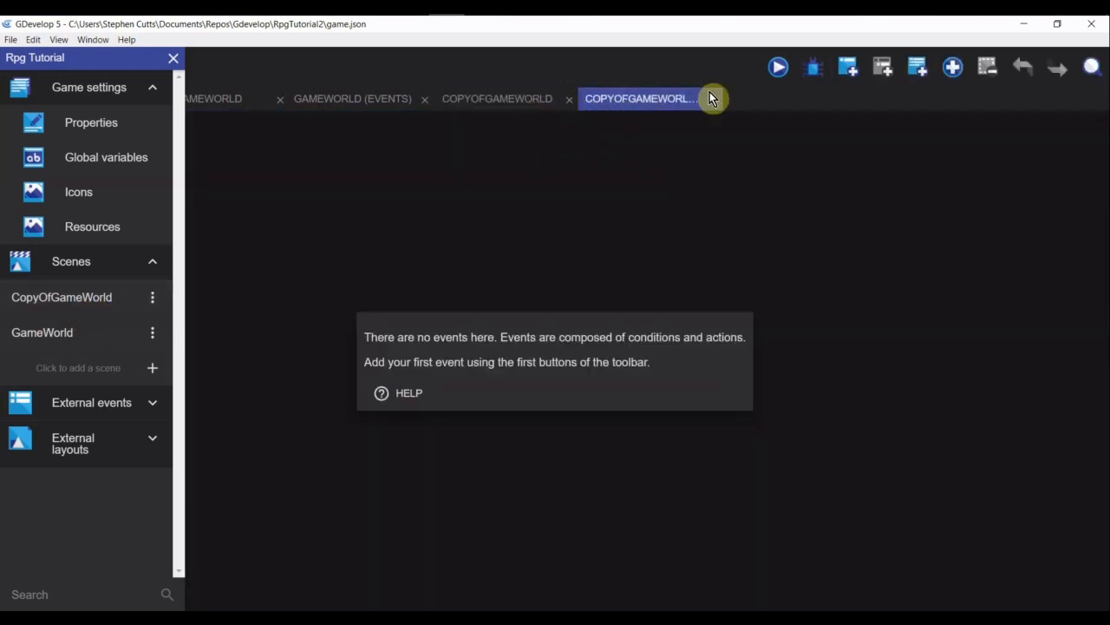
{"action": "left_click", "coordinate": [712, 102]}
{"action": "left_click", "coordinate": [569, 99]}
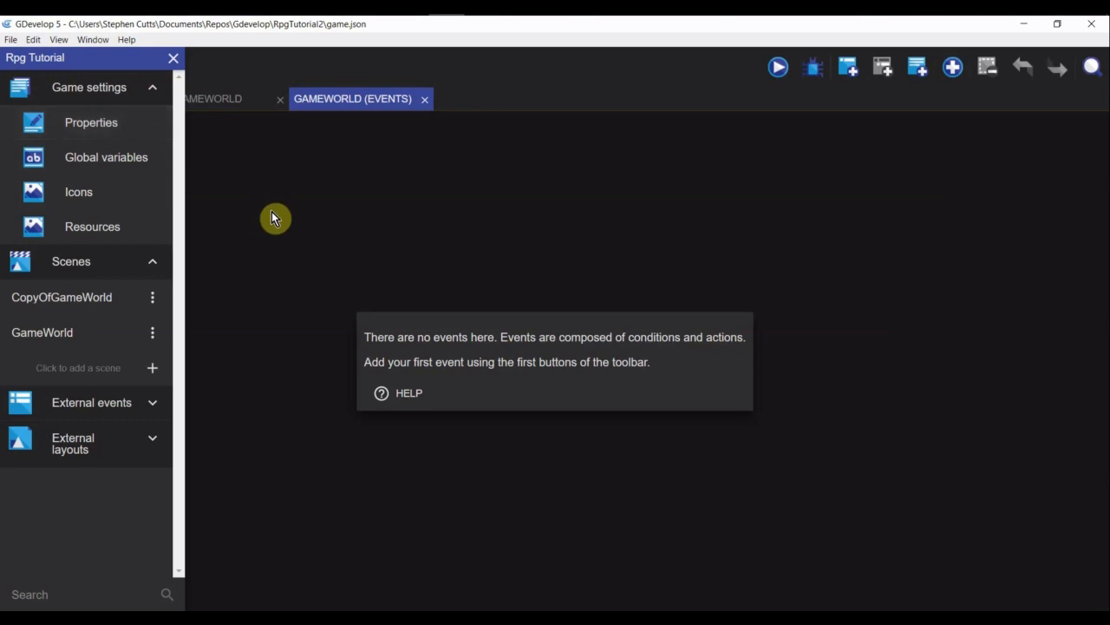
Return to the GameWorld scene and check the game's window size in the project properties without changing anything.
{"action": "left_click", "coordinate": [232, 101]}
{"action": "scroll", "coordinate": [516, 345], "scroll_direction": "down", "scroll_amount": 5}
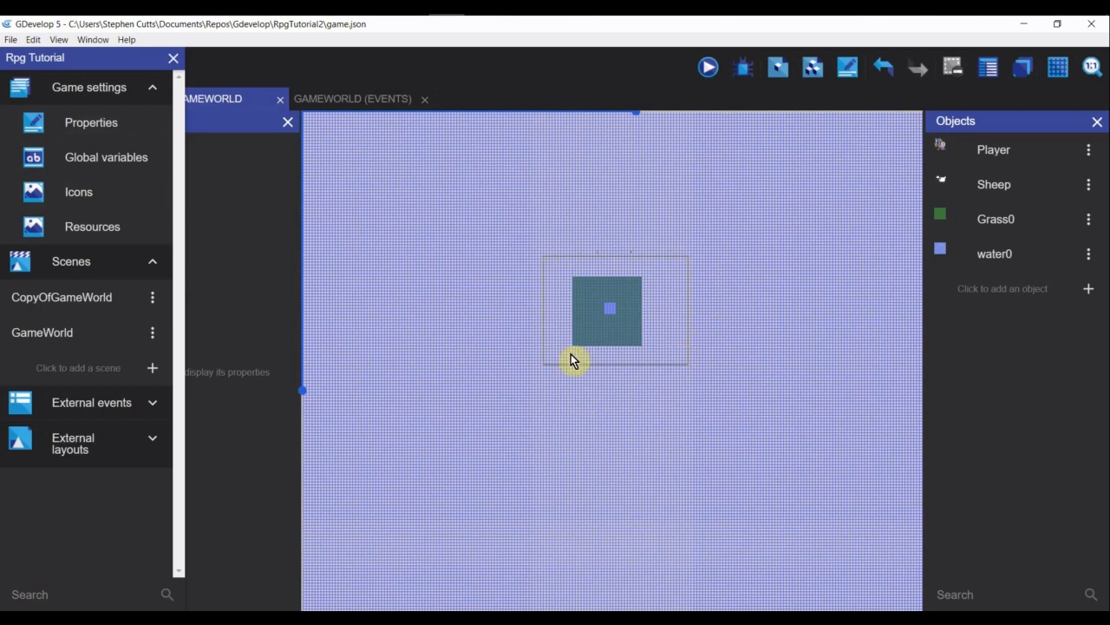
{"action": "left_click", "coordinate": [90, 122]}
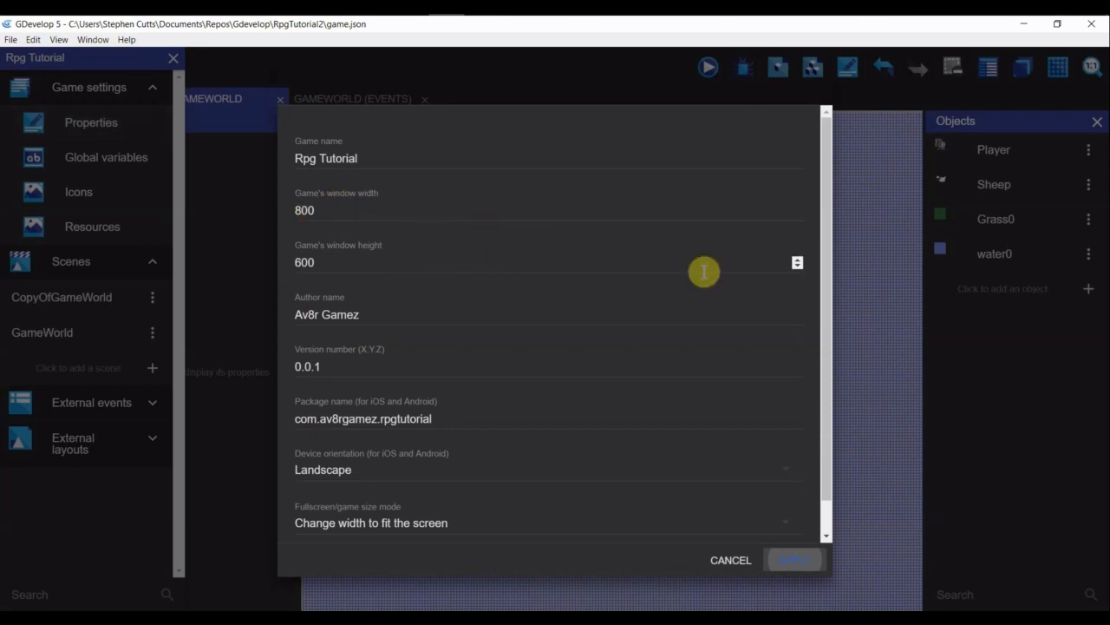
{"action": "left_click", "coordinate": [734, 562]}
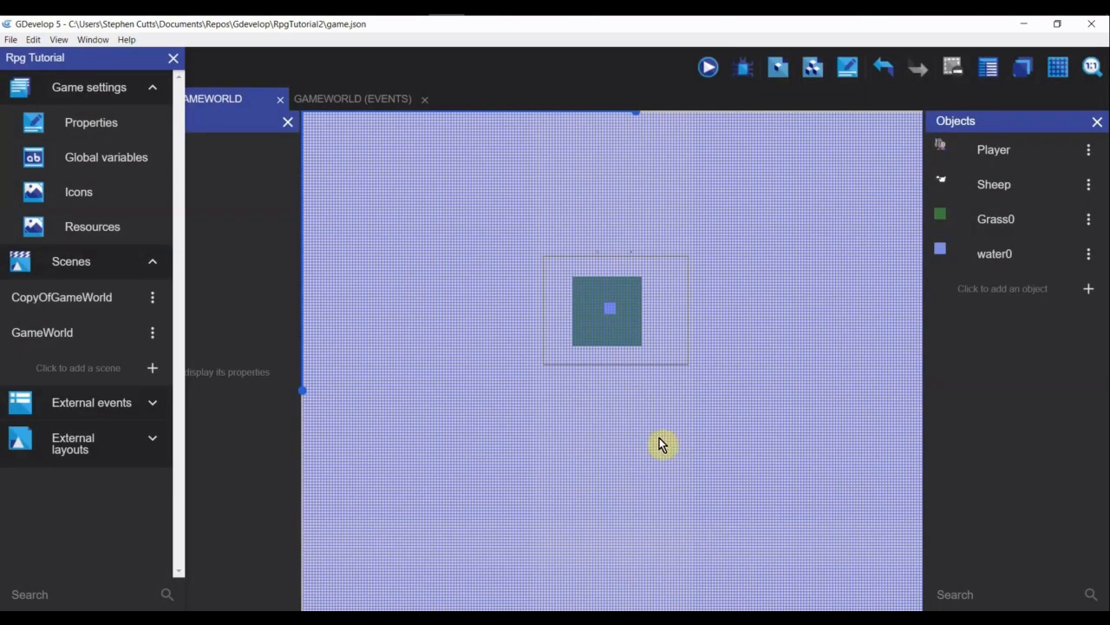
{"action": "scroll", "coordinate": [669, 438], "scroll_direction": "down", "scroll_amount": 1}
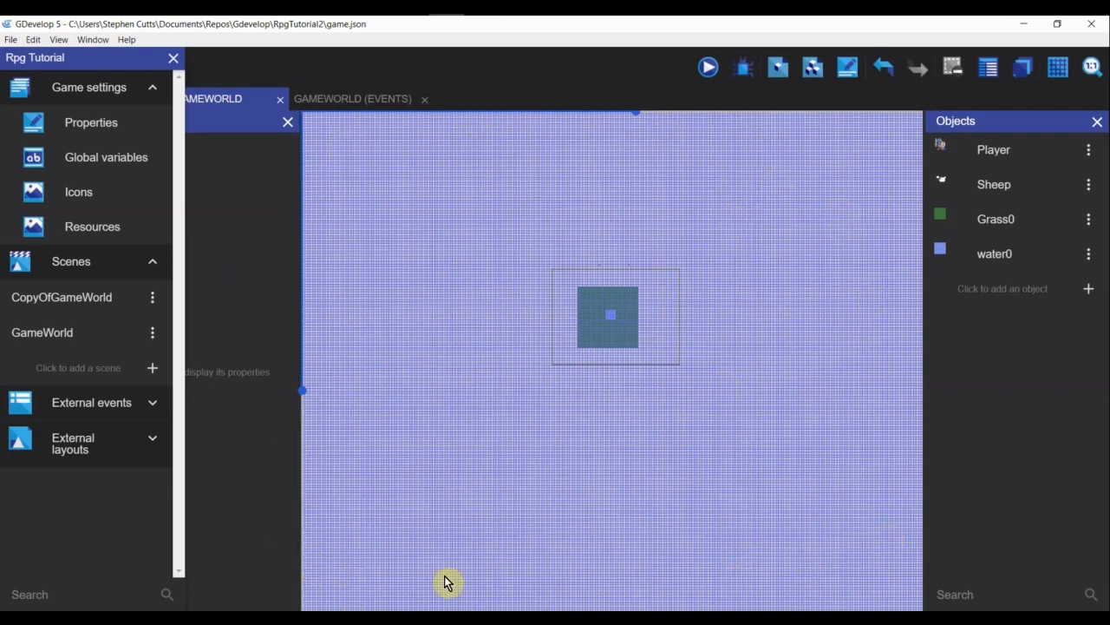
{"action": "scroll", "coordinate": [595, 358], "scroll_direction": "up", "scroll_amount": 3}
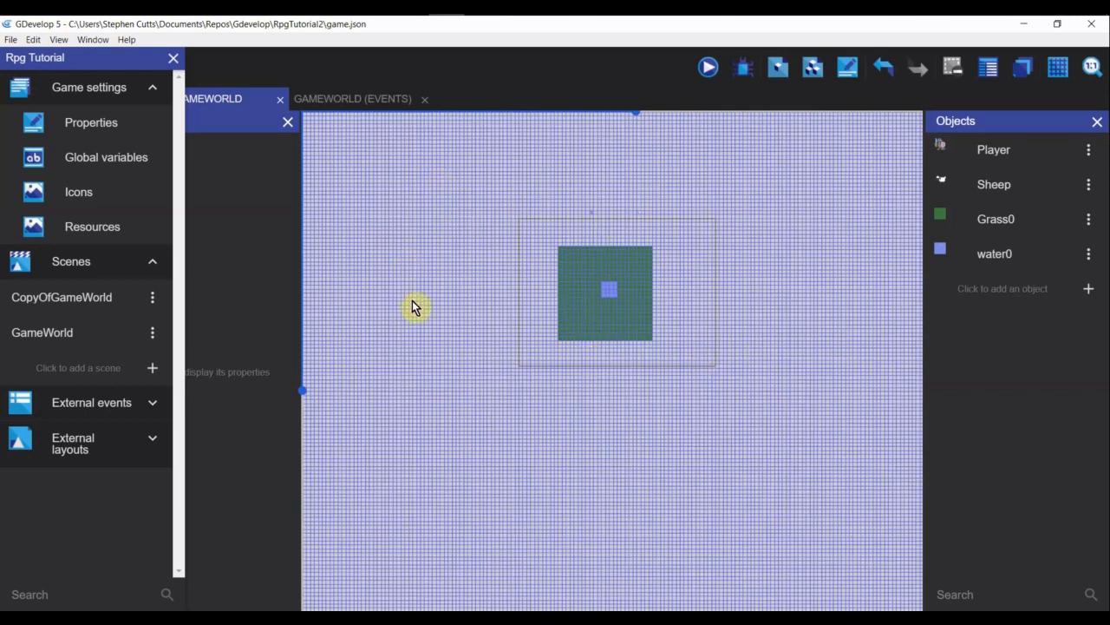
Compare the extent of the grass field with the game window outline in the GameWorld scene.
{"action": "scroll", "coordinate": [597, 364], "scroll_direction": "down", "scroll_amount": 1}
{"action": "scroll", "coordinate": [608, 339], "scroll_direction": "up", "scroll_amount": 2}
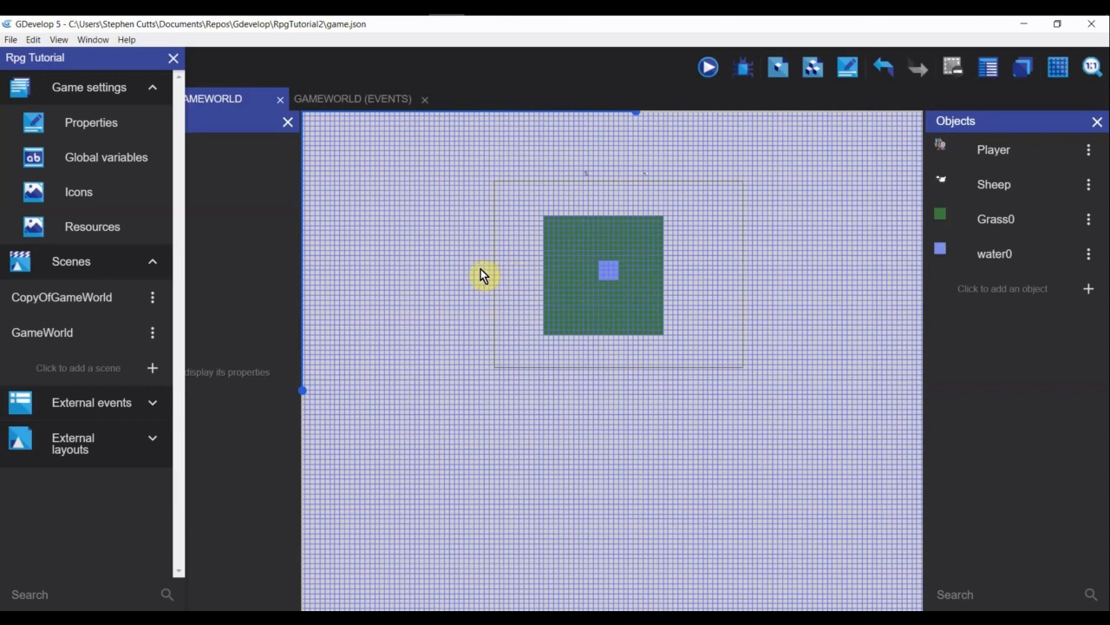
{"action": "scroll", "coordinate": [372, 366], "scroll_direction": "down", "scroll_amount": 5}
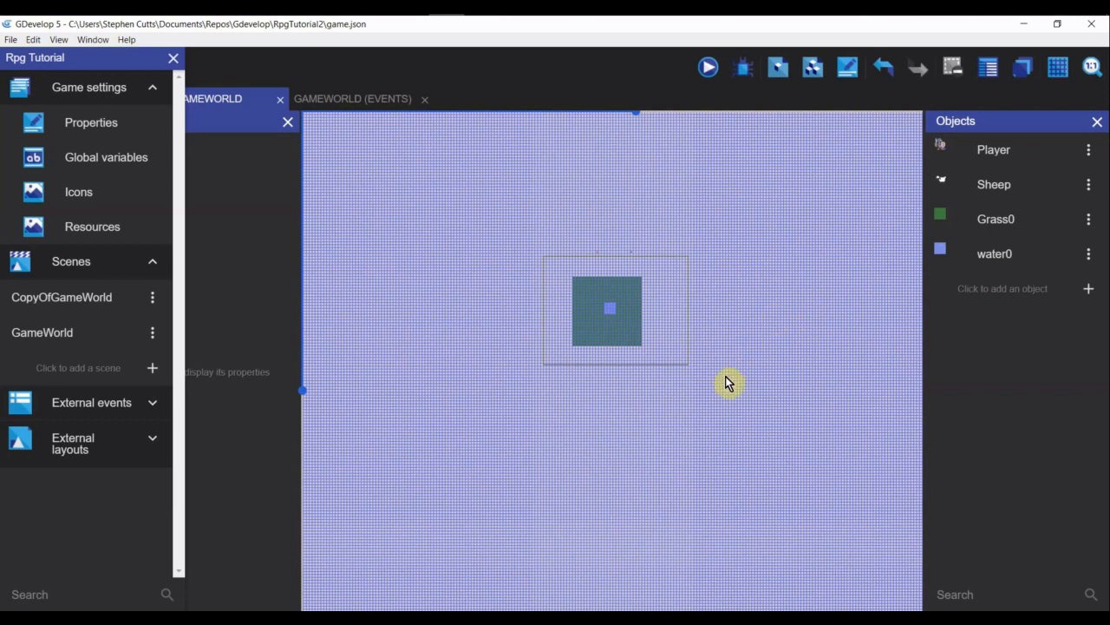
{"action": "scroll", "coordinate": [727, 384], "scroll_direction": "up", "scroll_amount": 5}
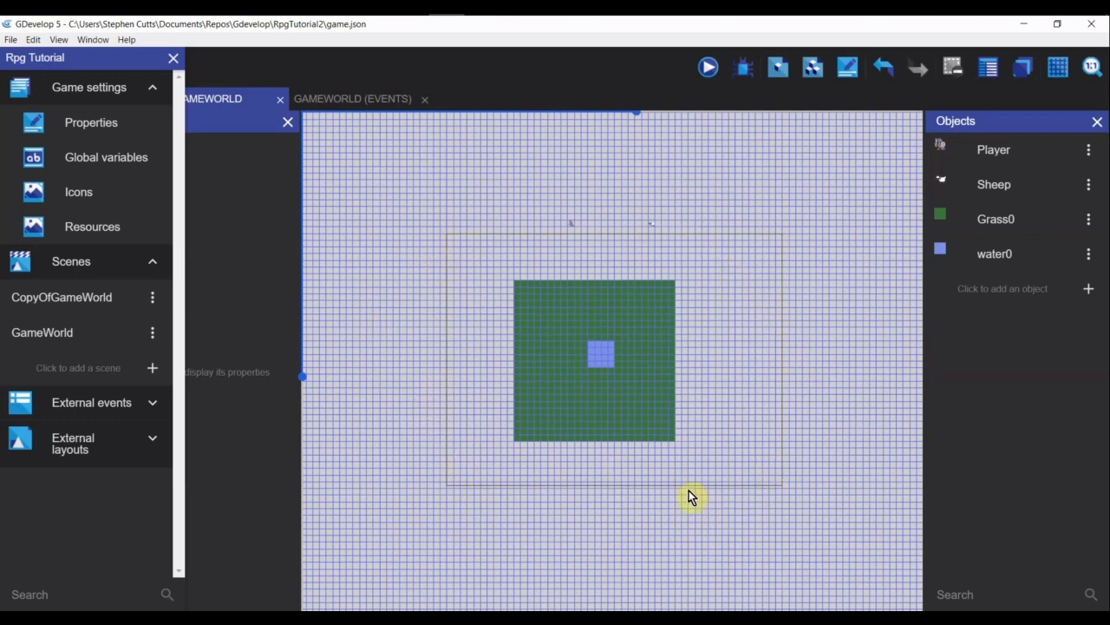
{"action": "scroll", "coordinate": [692, 448], "scroll_direction": "up", "scroll_amount": 2}
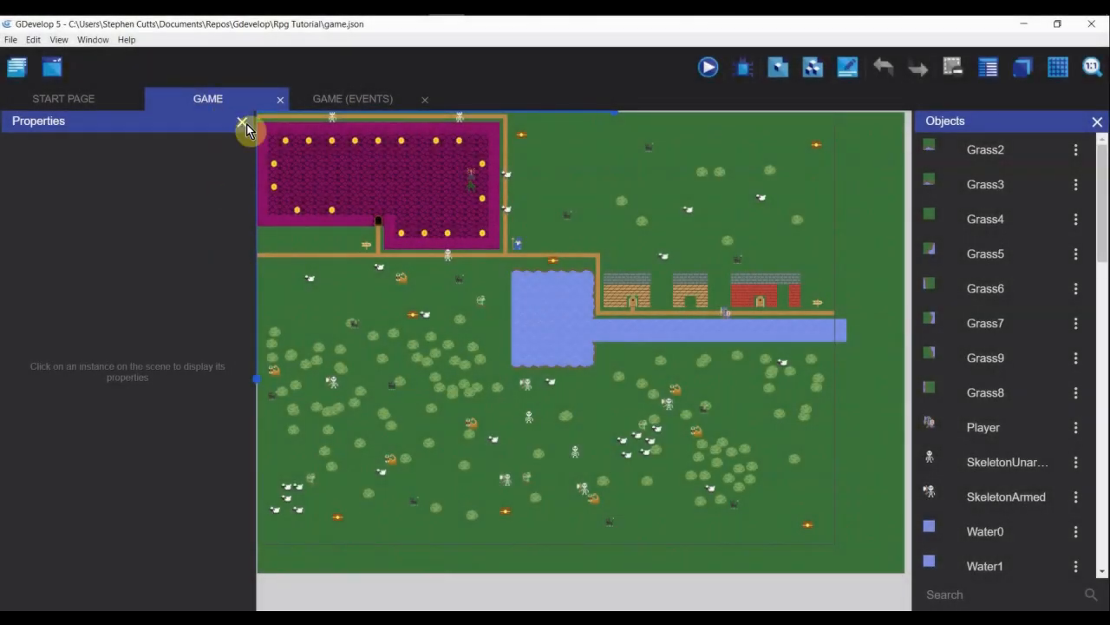
Hide the instance properties in the finished Rpg Tutorial project and survey the Game scene's overall map.
{"action": "left_click", "coordinate": [243, 124]}
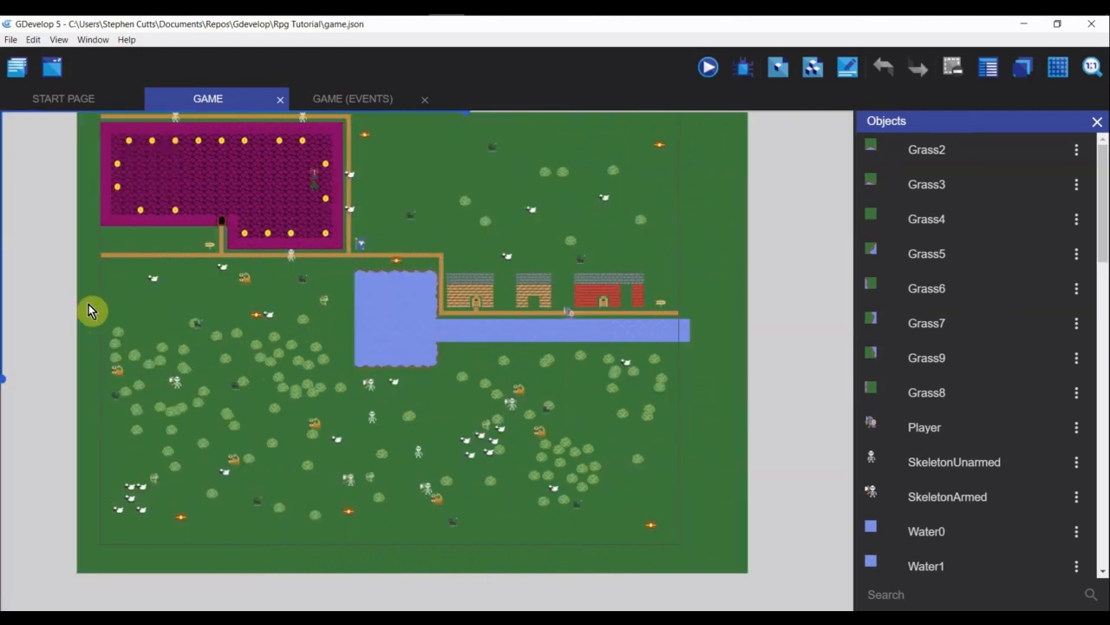
{"action": "middle_click_drag", "start_coordinate": [63, 283], "coordinate": [81, 314]}
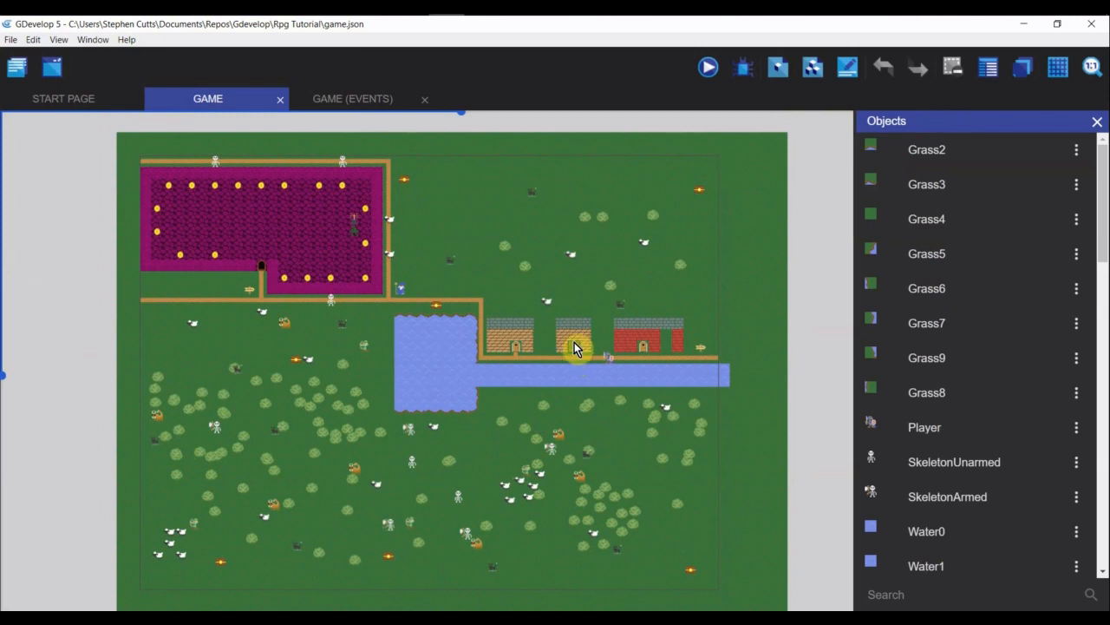
{"action": "left_click_drag", "start_coordinate": [571, 365], "coordinate": [559, 504]}
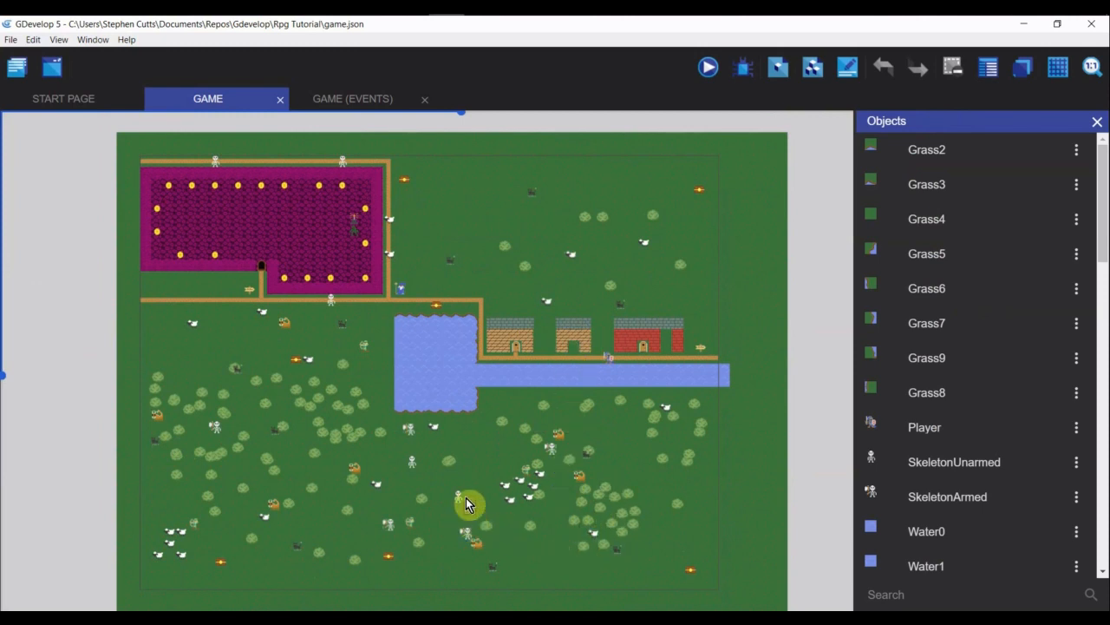
{"action": "middle_click_drag", "start_coordinate": [466, 497], "coordinate": [474, 429]}
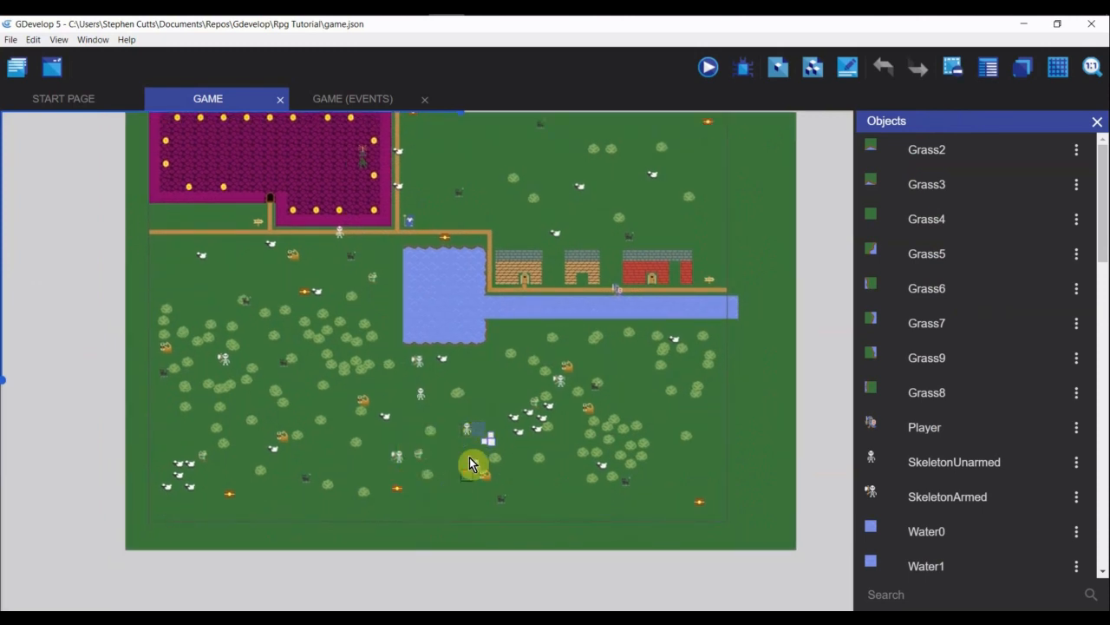
{"action": "scroll", "coordinate": [434, 423], "scroll_direction": "up", "scroll_amount": 1}
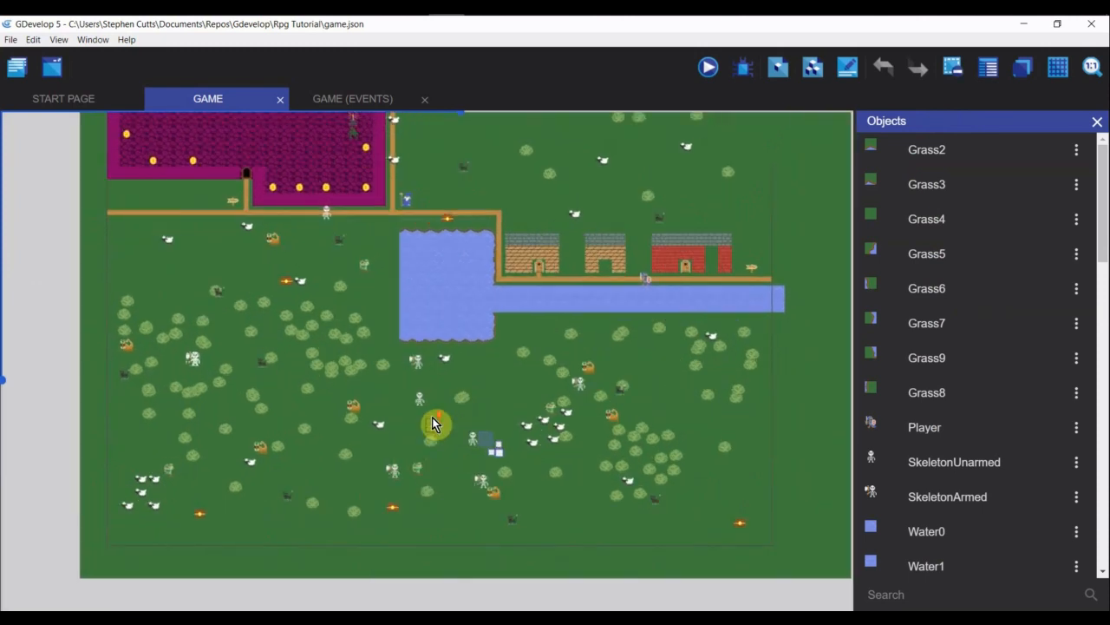
{"action": "scroll", "coordinate": [433, 423], "scroll_direction": "up", "scroll_amount": 1}
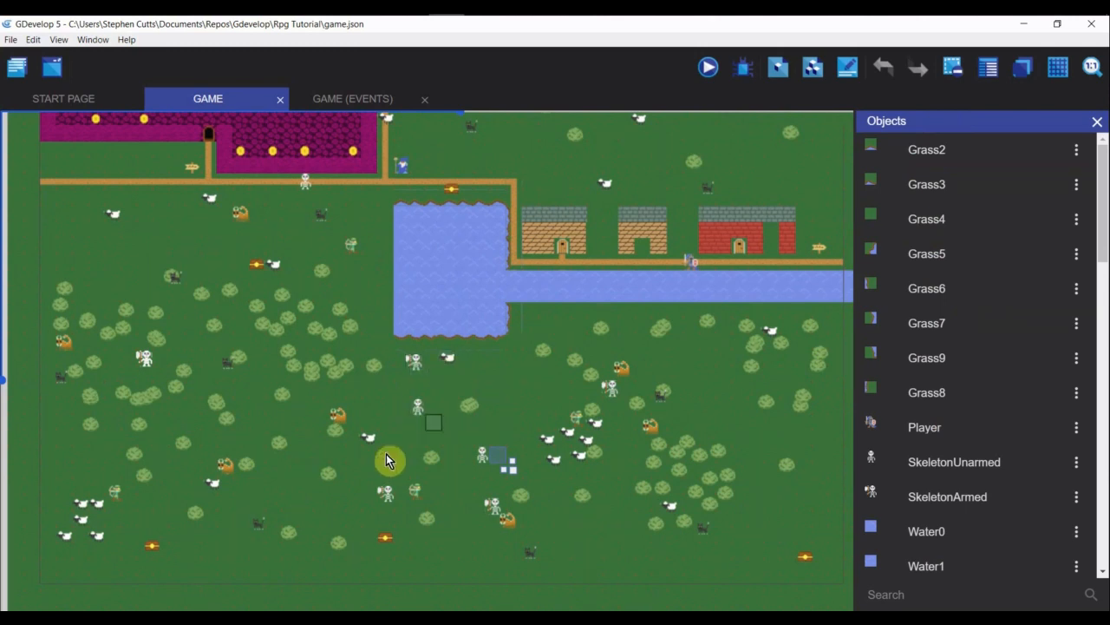
{"action": "scroll", "coordinate": [338, 429], "scroll_direction": "up", "scroll_amount": 1}
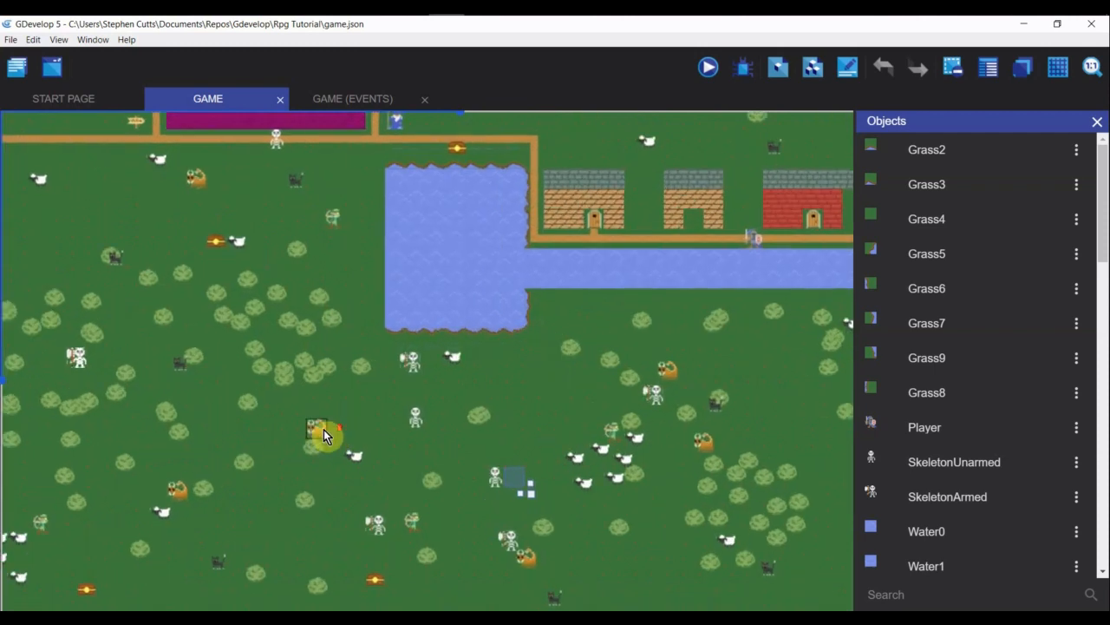
Place three copies of the armed skeleton among the bushes in the field southwest of the lake.
{"action": "middle_click_drag", "start_coordinate": [260, 422], "coordinate": [364, 400]}
{"action": "left_click_drag", "start_coordinate": [189, 342], "coordinate": [156, 280], "text": "ctrl"}
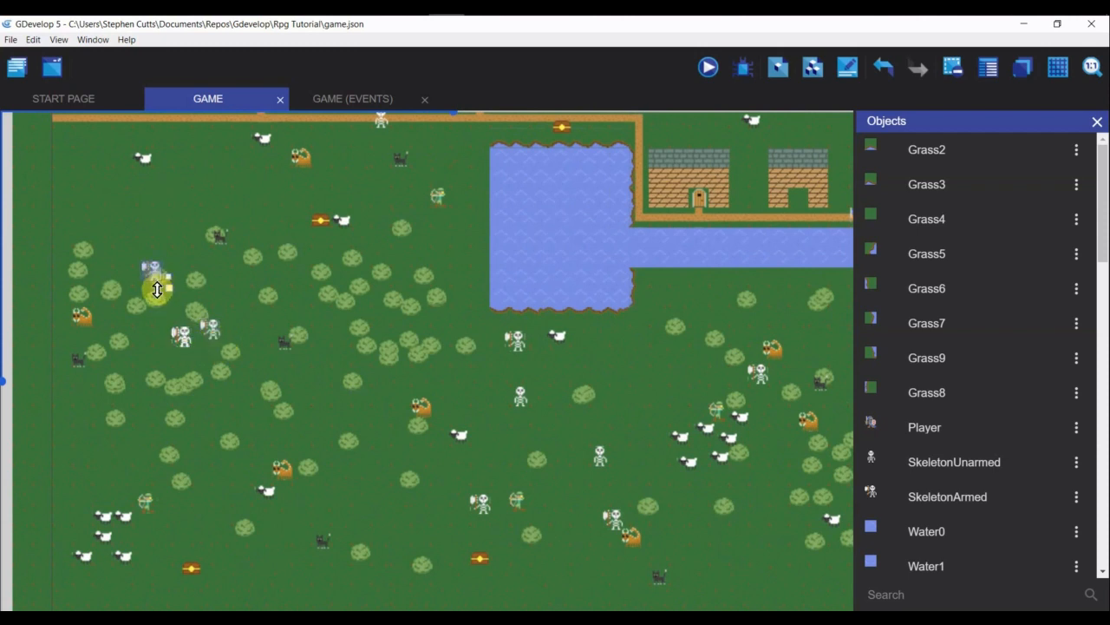
{"action": "left_click", "coordinate": [182, 339]}
{"action": "left_click_drag", "start_coordinate": [176, 374], "coordinate": [160, 345], "text": "ctrl"}
Examine the purple dungeon in the Game scene, including its coins, the enemy inside, the doorway and the nearby signpost.
{"action": "scroll", "coordinate": [286, 446], "scroll_direction": "down", "scroll_amount": 3}
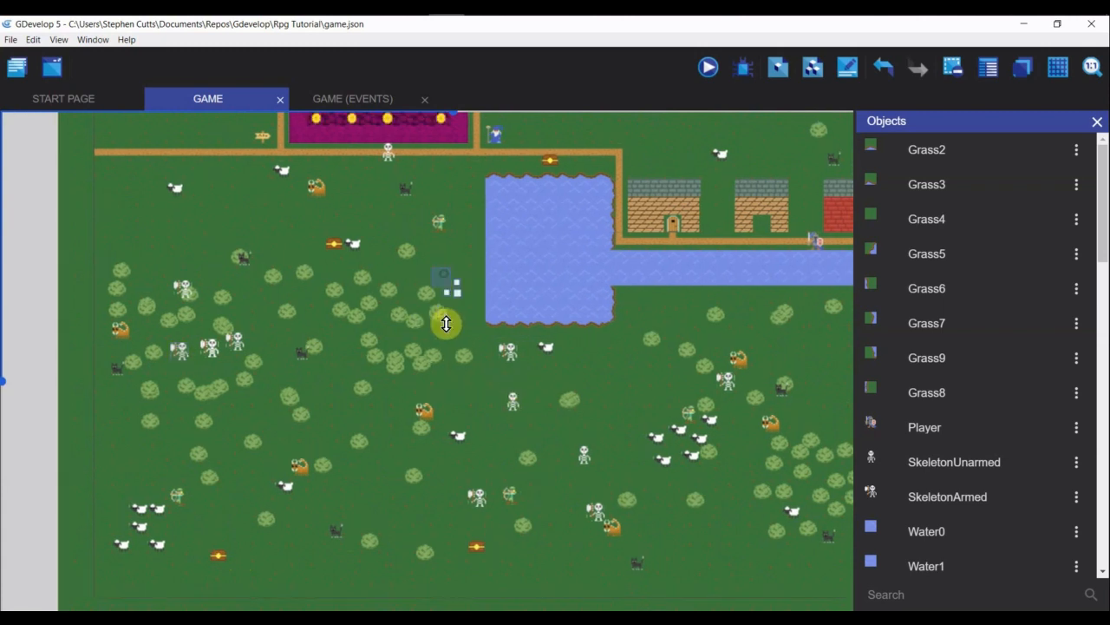
{"action": "scroll", "coordinate": [446, 321], "scroll_direction": "up", "scroll_amount": 3}
{"action": "scroll", "coordinate": [494, 278], "scroll_direction": "up", "scroll_amount": 1}
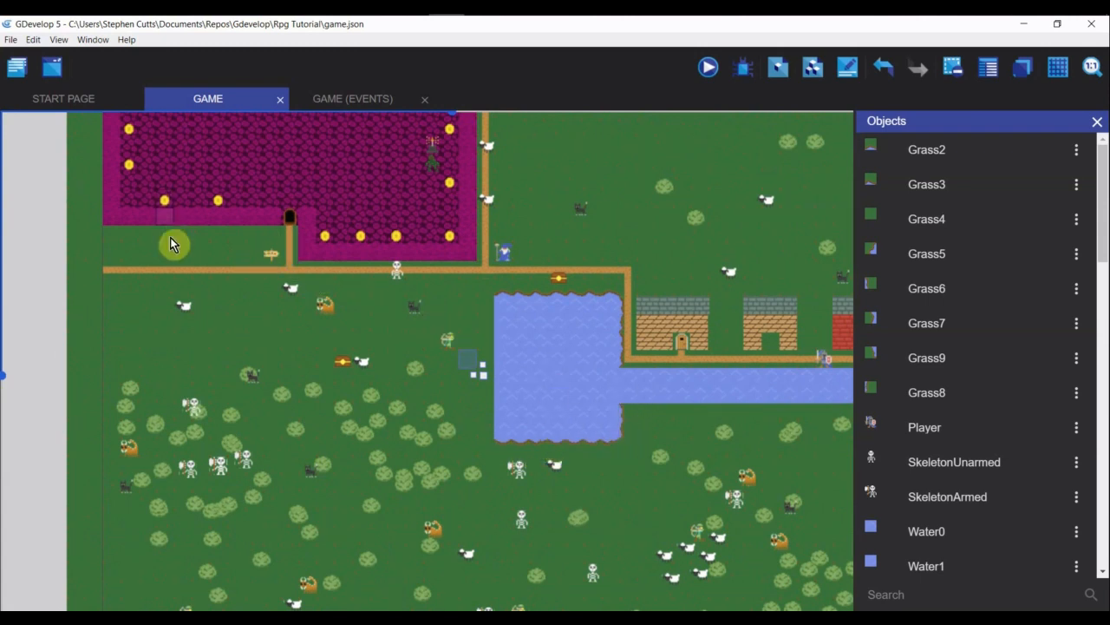
{"action": "scroll", "coordinate": [178, 338], "scroll_direction": "up", "scroll_amount": 4}
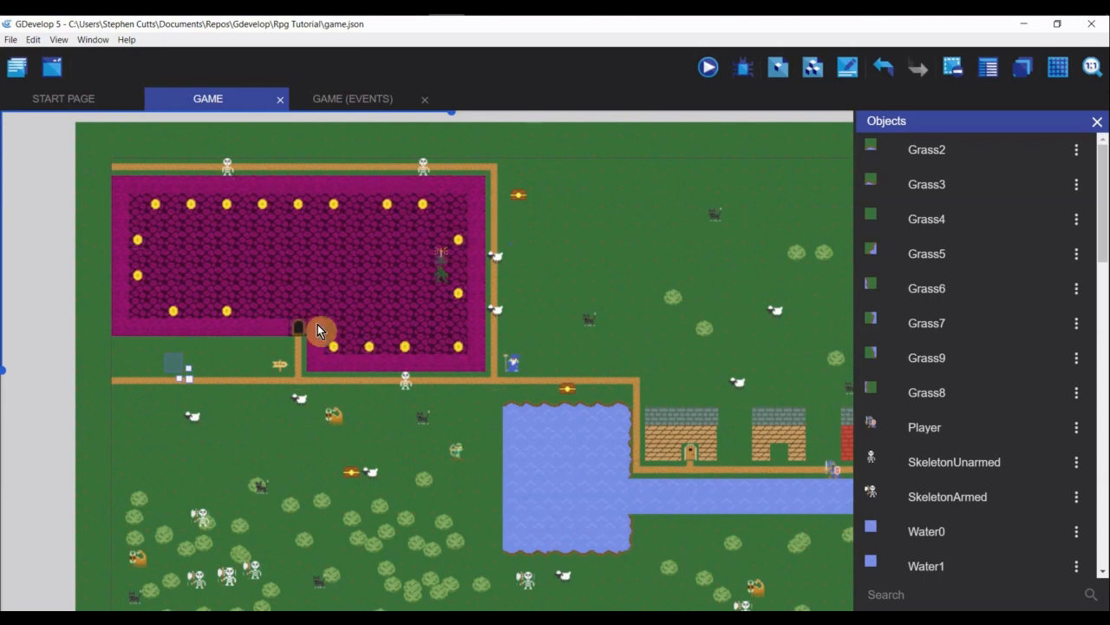
{"action": "scroll", "coordinate": [457, 285], "scroll_direction": "up", "scroll_amount": 1}
{"action": "scroll", "coordinate": [457, 285], "scroll_direction": "up", "scroll_amount": 4}
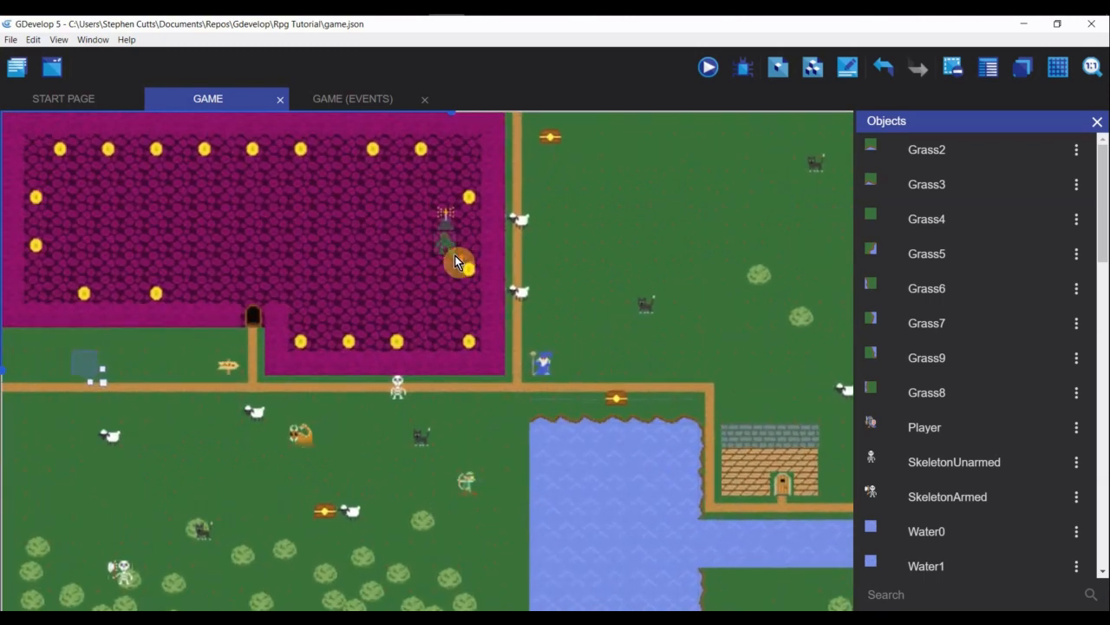
{"action": "scroll", "coordinate": [454, 253], "scroll_direction": "up", "scroll_amount": 2}
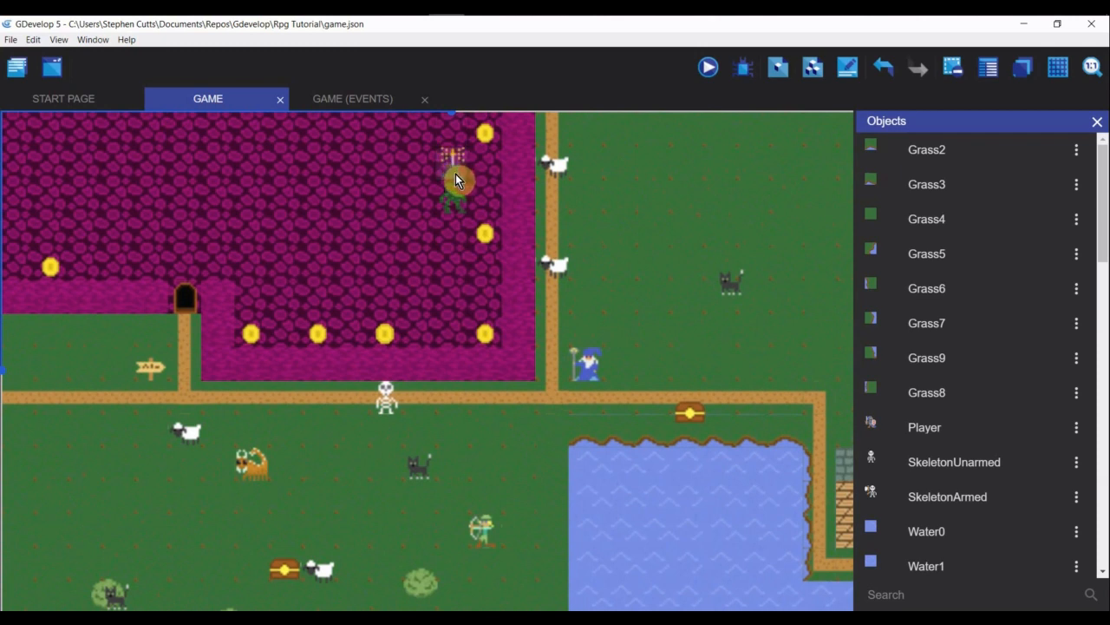
{"action": "scroll", "coordinate": [464, 377], "scroll_direction": "down", "scroll_amount": 3}
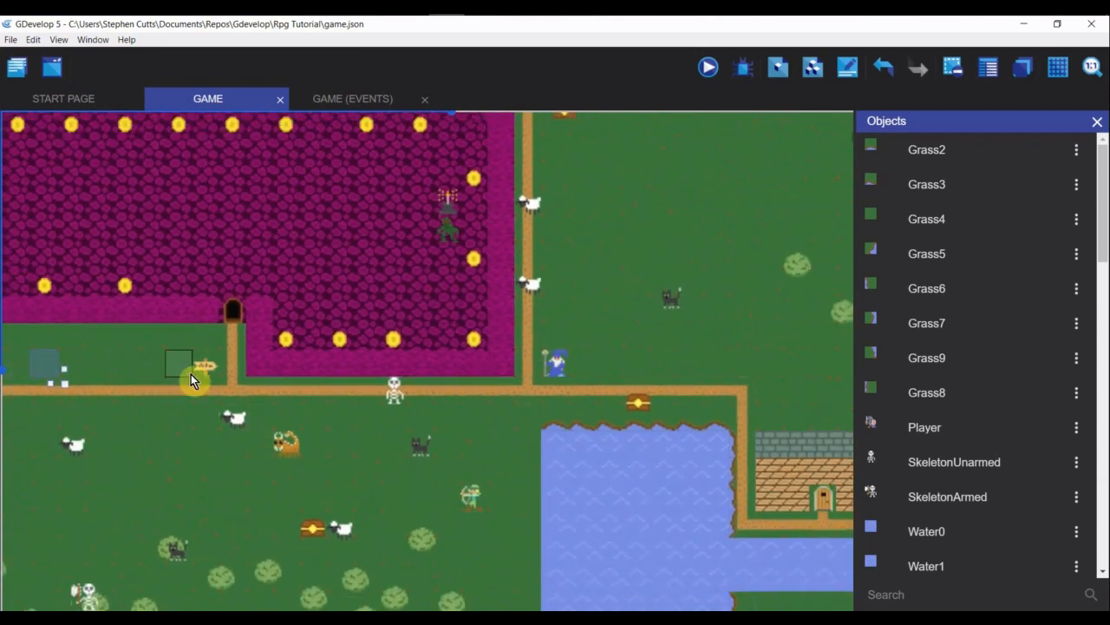
{"action": "scroll", "coordinate": [191, 373], "scroll_direction": "down", "scroll_amount": 1}
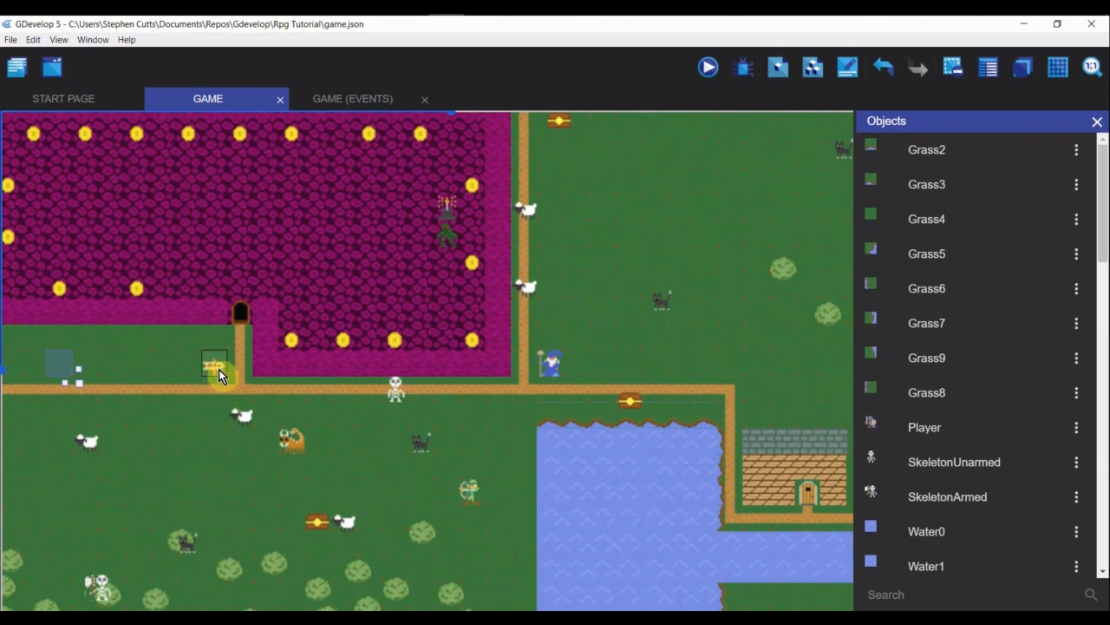
{"action": "scroll", "coordinate": [218, 373], "scroll_direction": "down", "scroll_amount": 5}
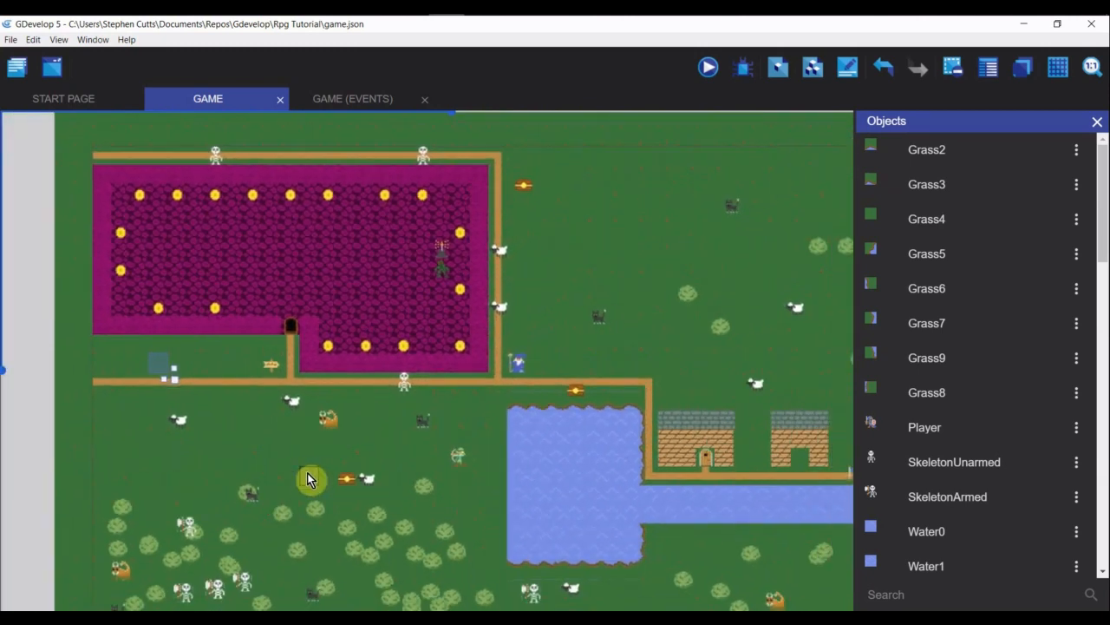
{"action": "scroll", "coordinate": [308, 473], "scroll_direction": "down", "scroll_amount": 3}
{"action": "middle_click_drag", "start_coordinate": [267, 425], "coordinate": [262, 275]}
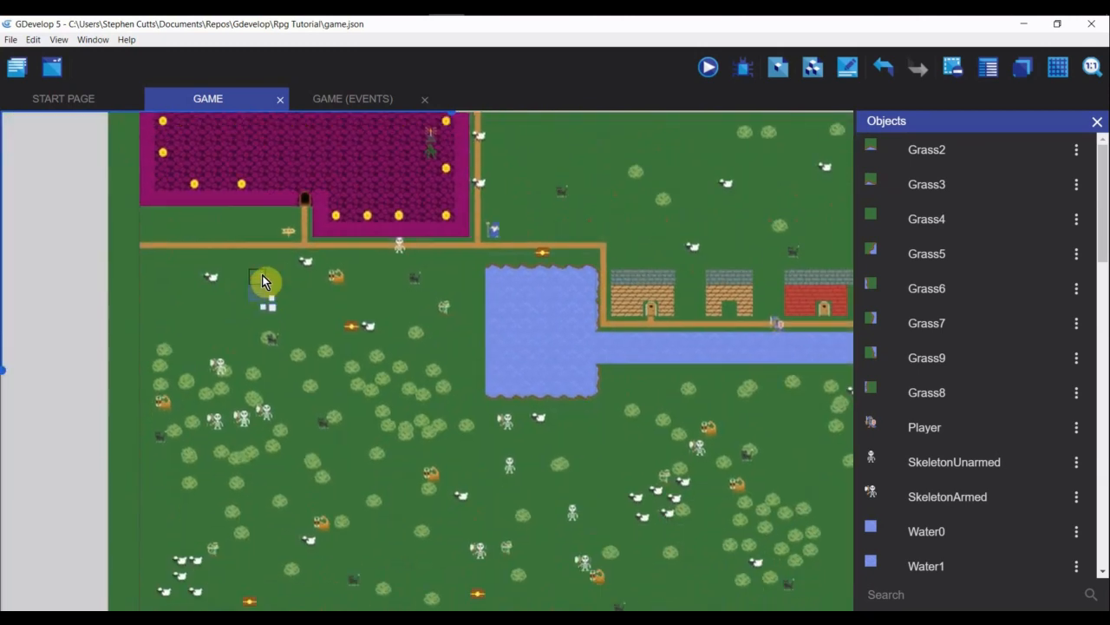
{"action": "scroll", "coordinate": [354, 375], "scroll_direction": "down", "scroll_amount": 2}
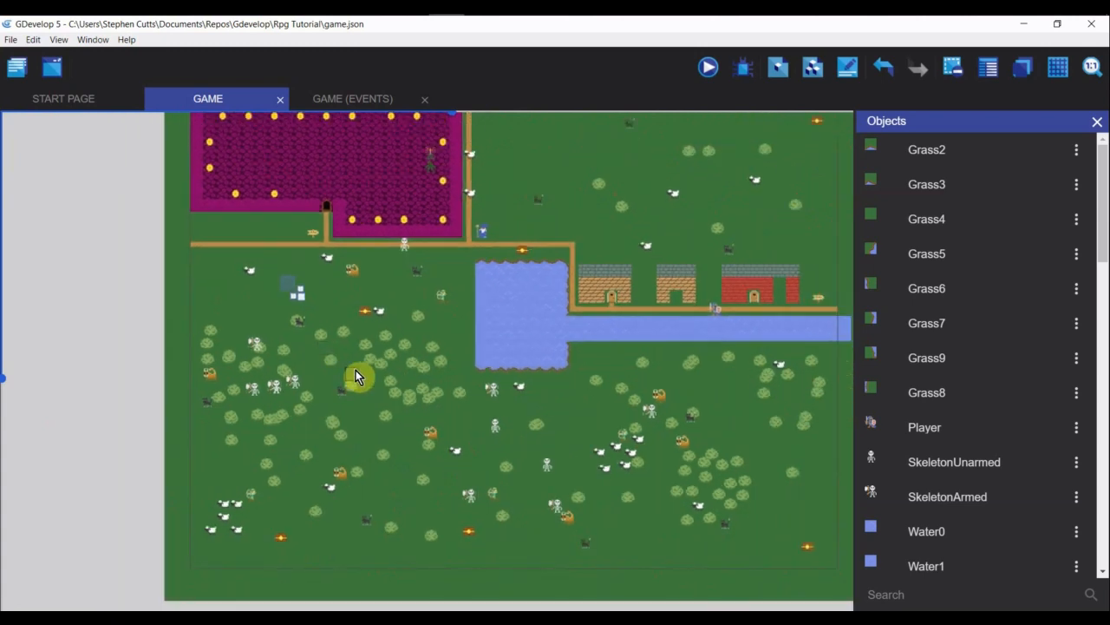
{"action": "scroll", "coordinate": [727, 322], "scroll_direction": "up", "scroll_amount": 1}
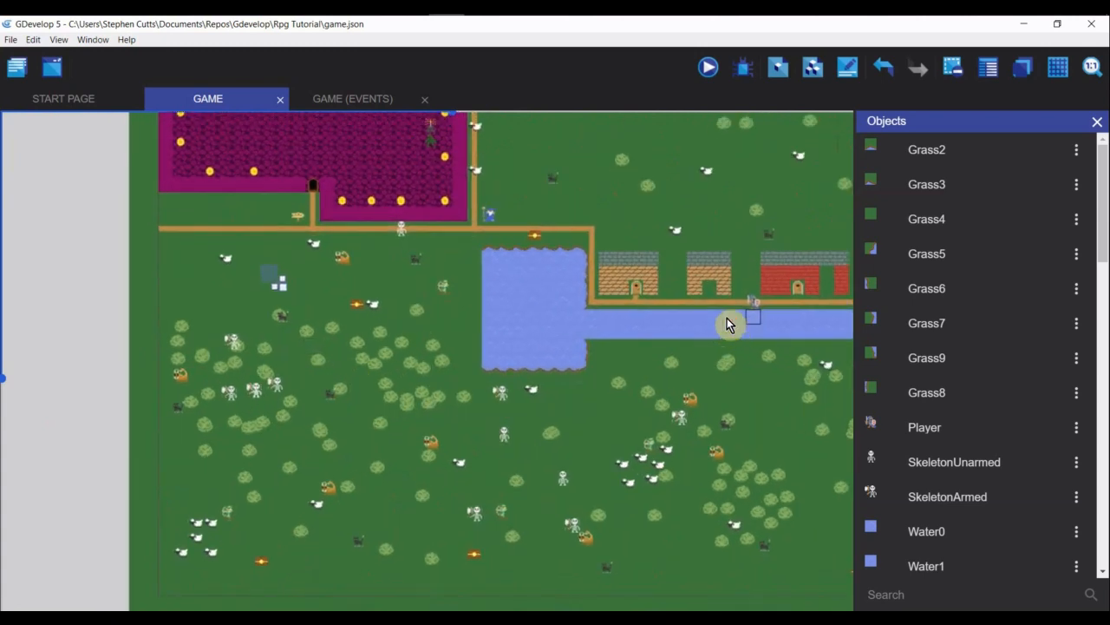
Inspect the houses, path and river around the player's position, and look over the animals, enemies and bushes across the surrounding field.
{"action": "middle_click_drag", "start_coordinate": [801, 396], "coordinate": [590, 386]}
{"action": "scroll", "coordinate": [591, 314], "scroll_direction": "up", "scroll_amount": 1}
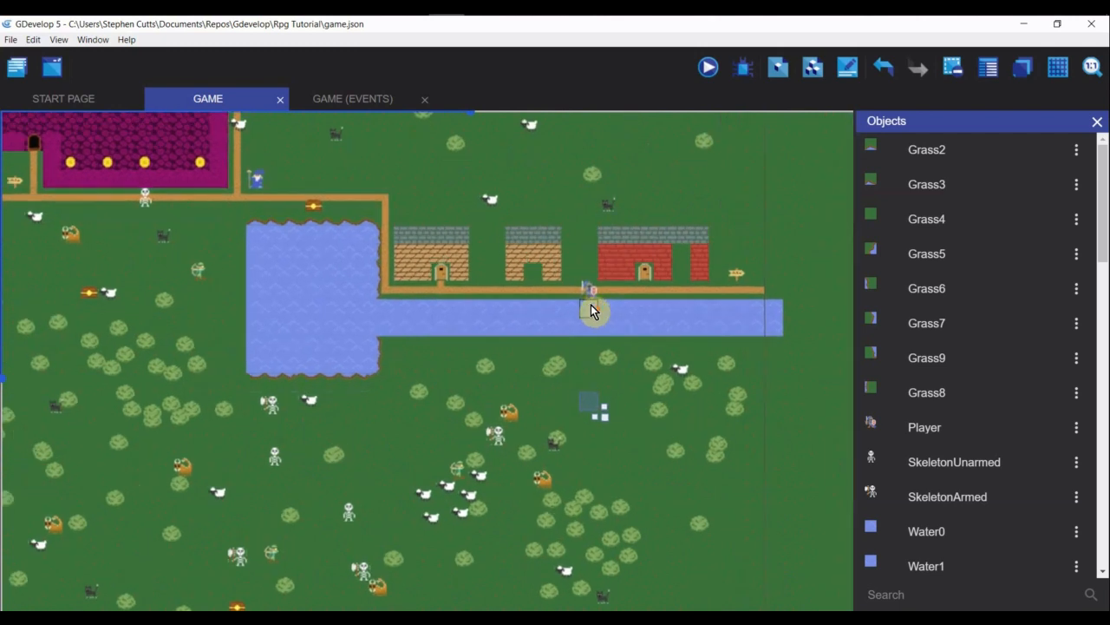
{"action": "scroll", "coordinate": [590, 314], "scroll_direction": "up", "scroll_amount": 4}
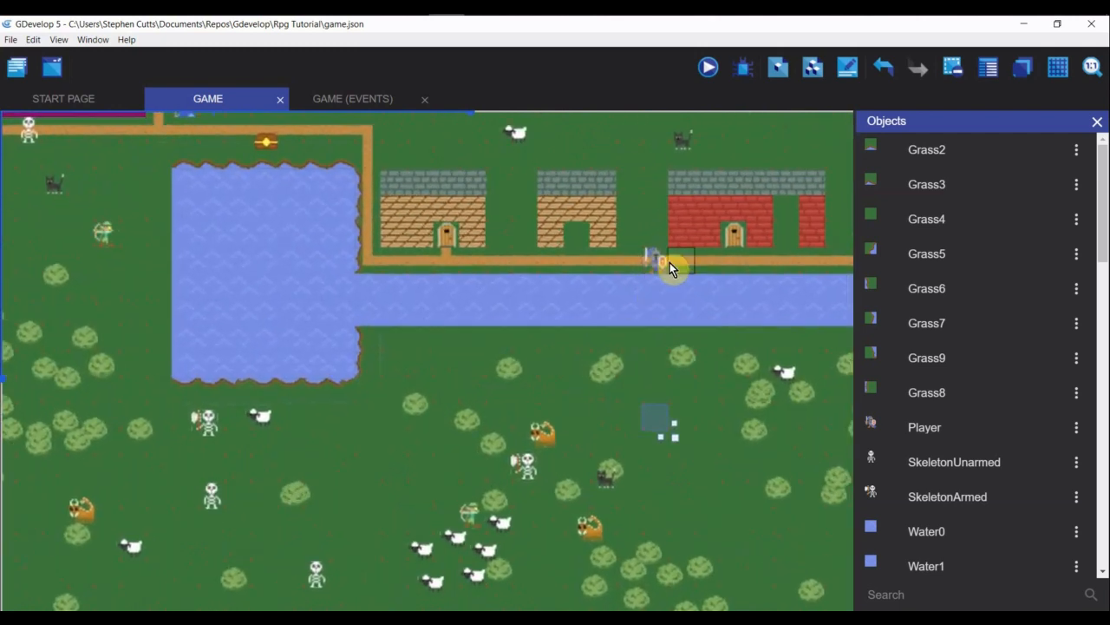
{"action": "scroll", "coordinate": [625, 286], "scroll_direction": "down", "scroll_amount": 1}
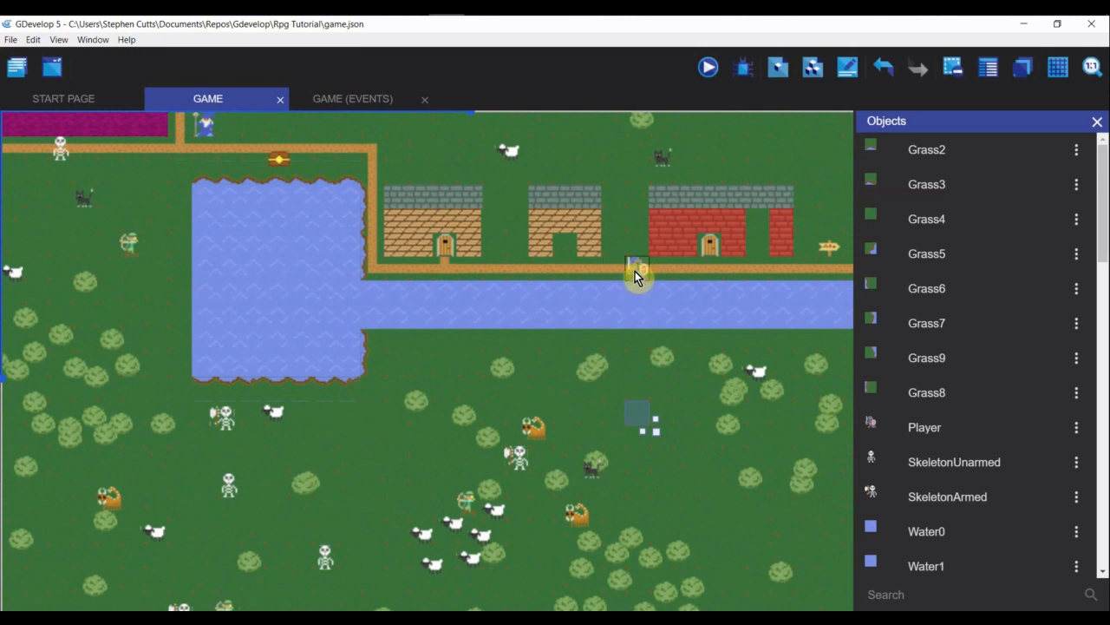
{"action": "scroll", "coordinate": [648, 470], "scroll_direction": "down", "scroll_amount": 3}
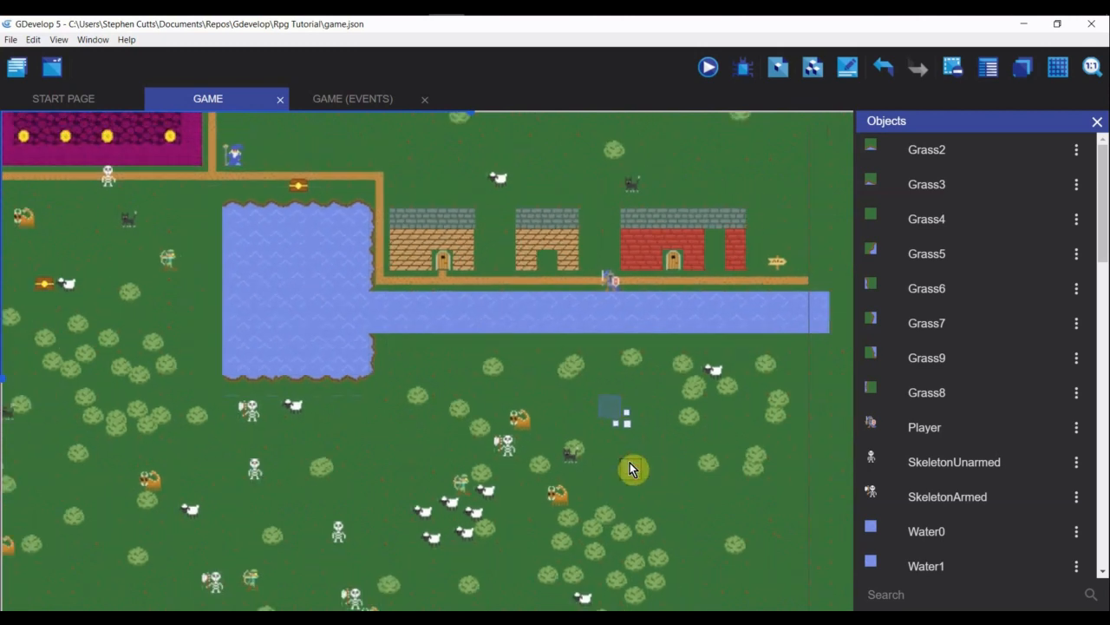
{"action": "mouse_move", "coordinate": [629, 460]}
{"action": "middle_mouse_down"}
{"action": "mouse_move", "coordinate": [635, 382]}
{"action": "mouse_move", "coordinate": [639, 451]}
{"action": "middle_mouse_up"}
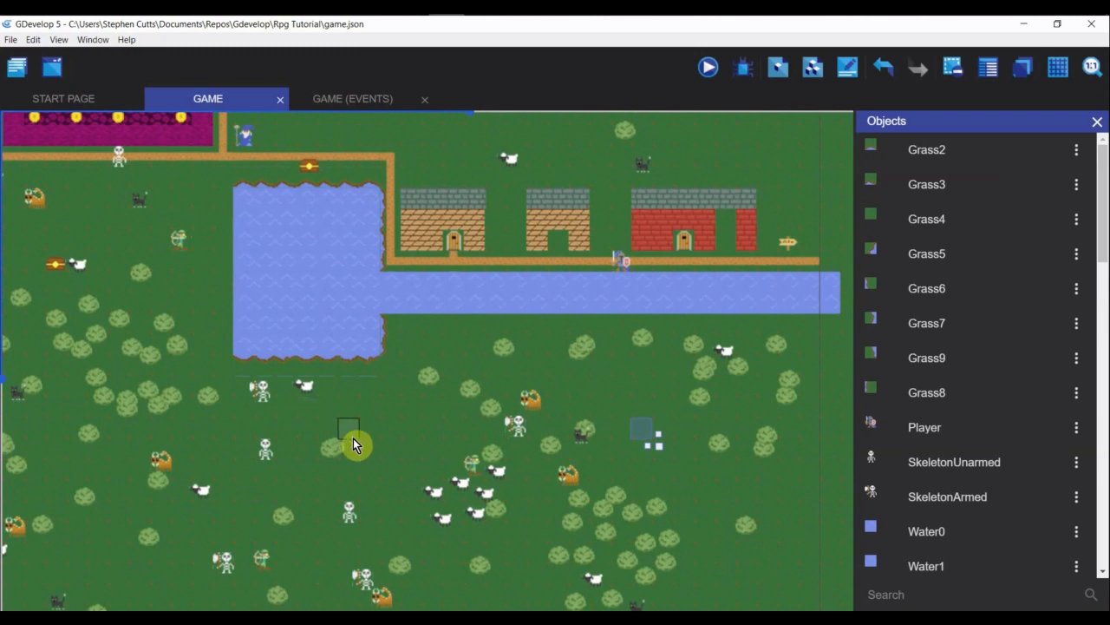
{"action": "middle_click_drag", "start_coordinate": [353, 438], "coordinate": [463, 363]}
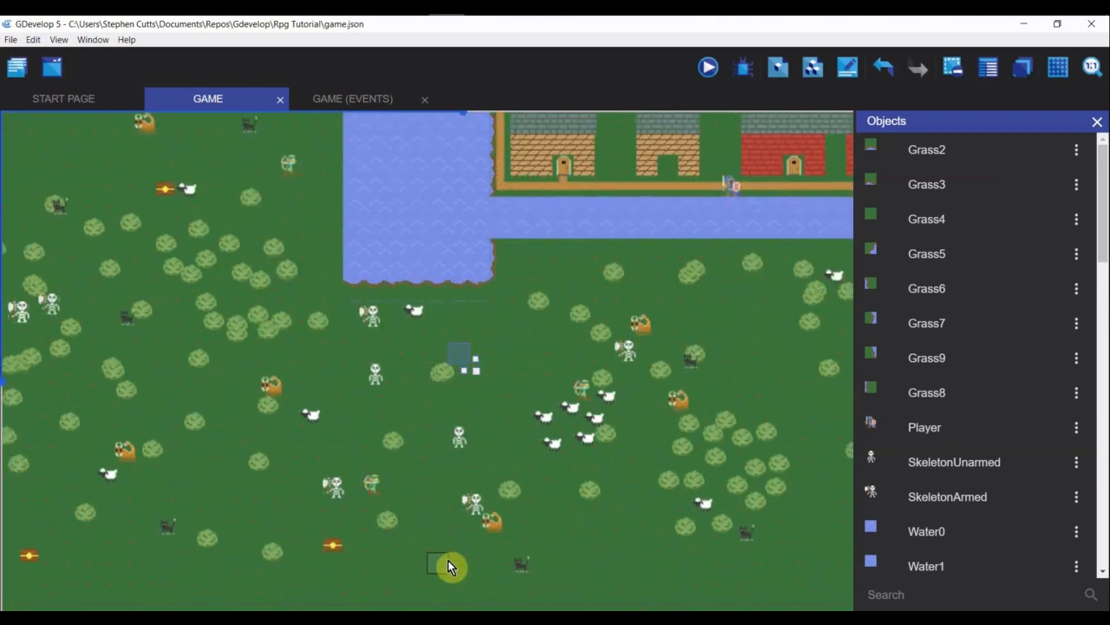
{"action": "middle_click_drag", "start_coordinate": [436, 555], "coordinate": [471, 588]}
{"action": "middle_click_drag", "start_coordinate": [561, 404], "coordinate": [536, 486]}
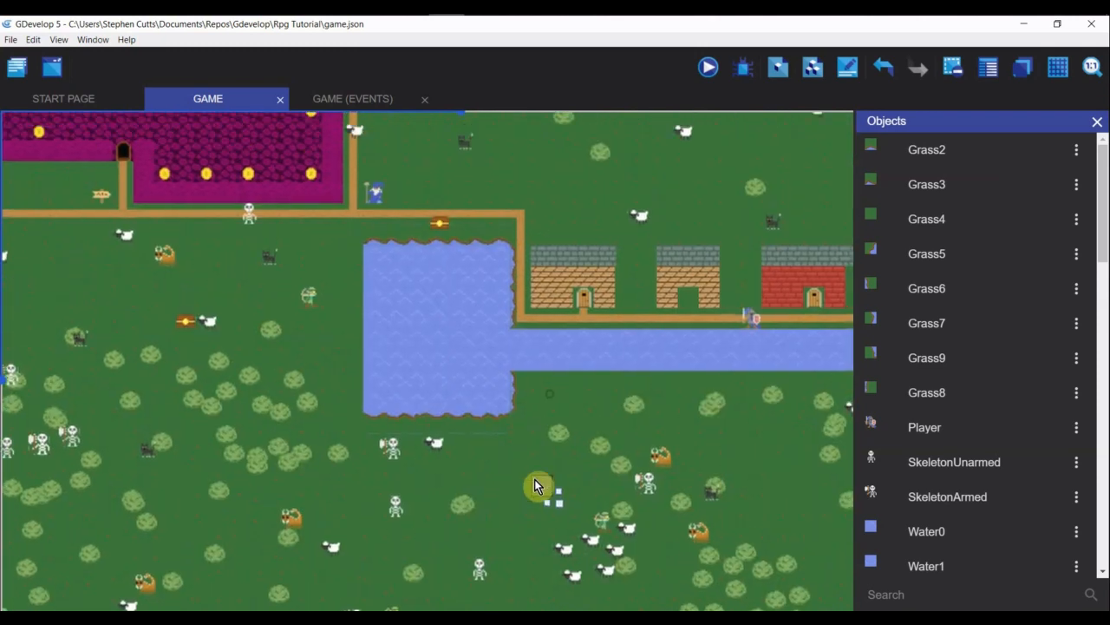
{"action": "scroll", "coordinate": [602, 424], "scroll_direction": "down", "scroll_amount": 3}
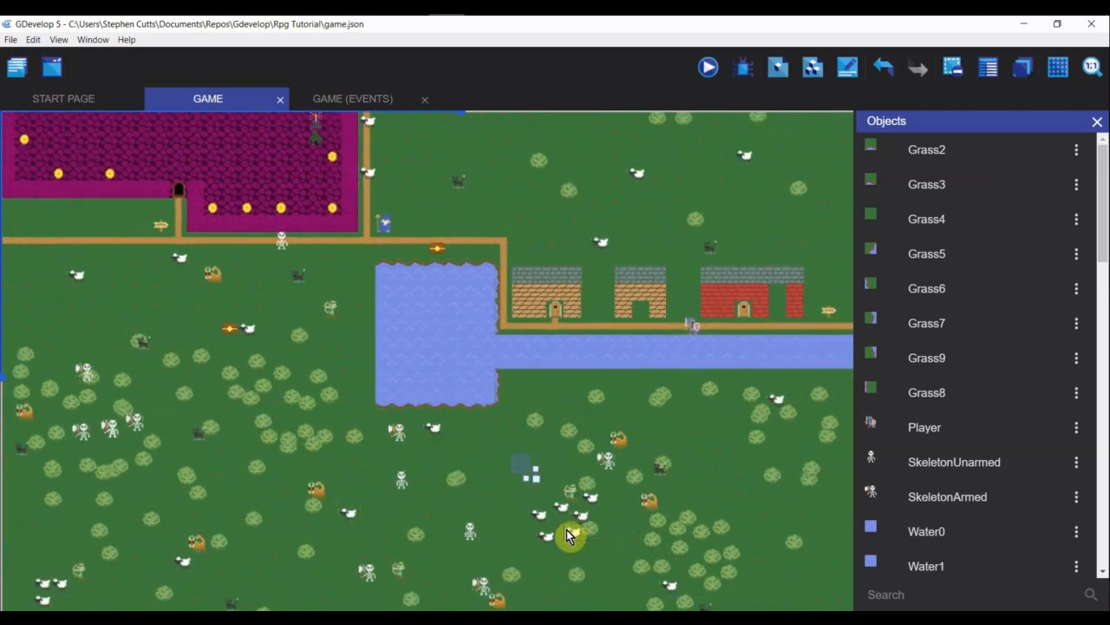
{"action": "scroll", "coordinate": [518, 538], "scroll_direction": "down", "scroll_amount": 2}
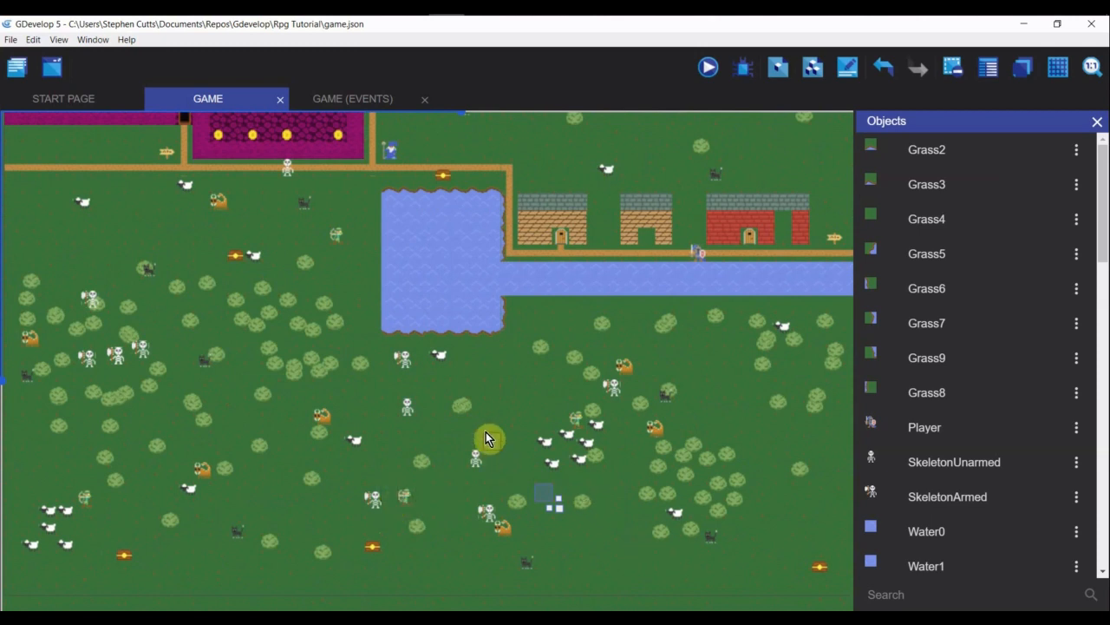
{"action": "scroll", "coordinate": [630, 395], "scroll_direction": "down", "scroll_amount": 3}
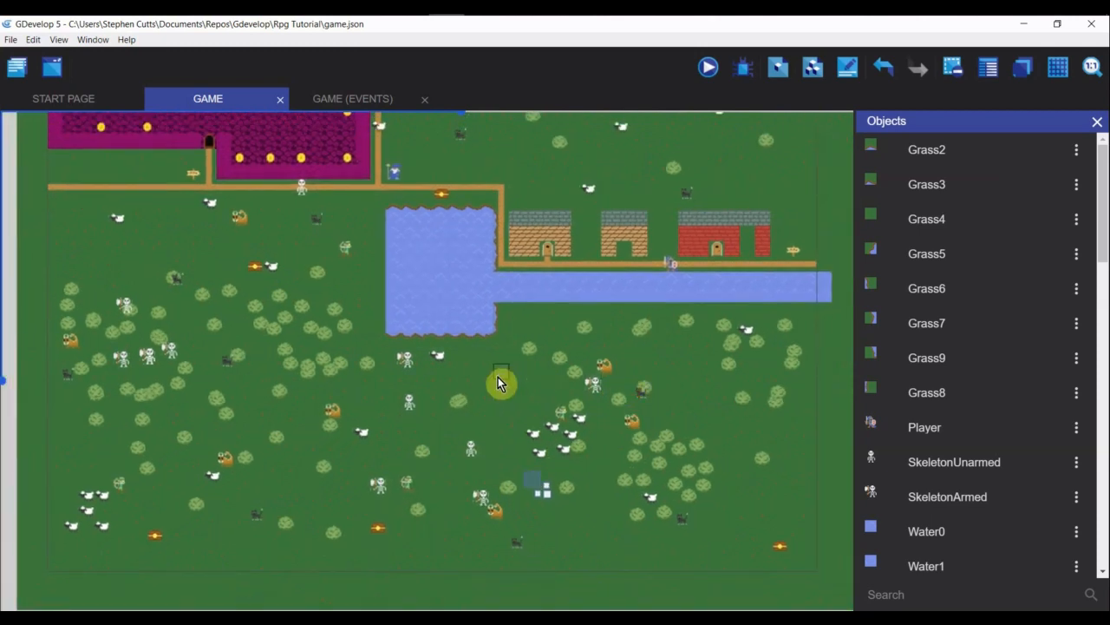
{"action": "middle_click_drag", "start_coordinate": [499, 378], "coordinate": [489, 464]}
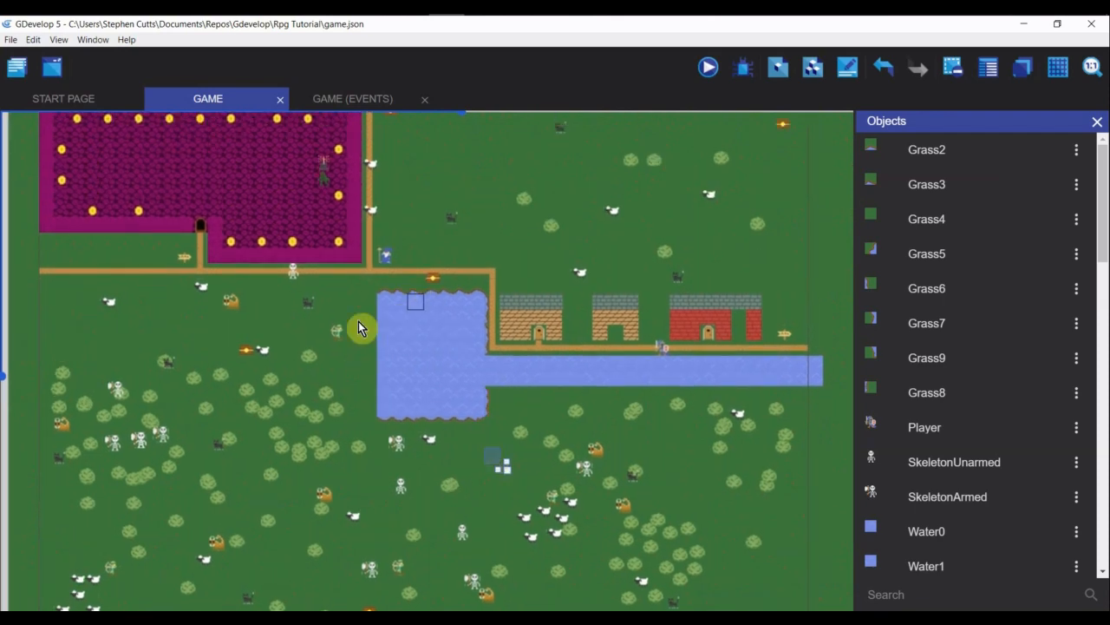
{"action": "middle_click_drag", "start_coordinate": [355, 325], "coordinate": [354, 380]}
{"action": "scroll", "coordinate": [355, 338], "scroll_direction": "down", "scroll_amount": 1}
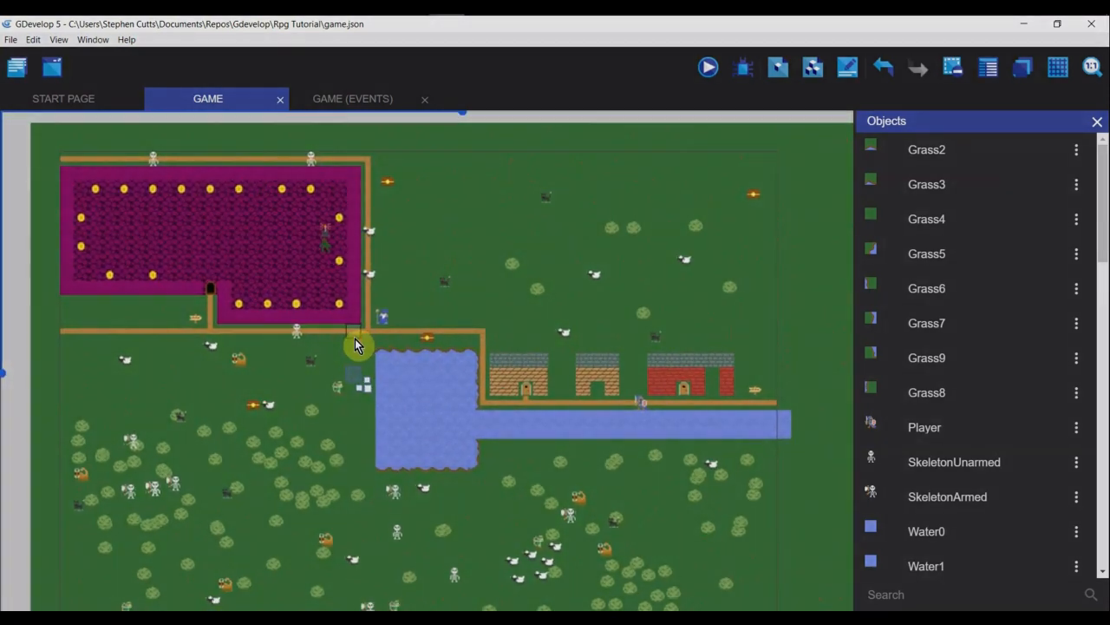